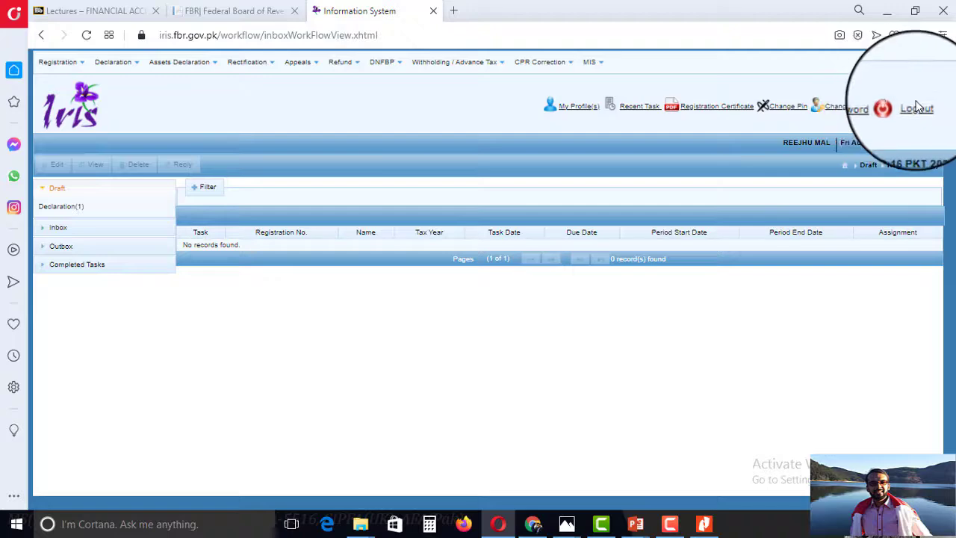
Log out, then log back into IRIS with the taxpayer's registration number and password.
{"action": "left_click", "coordinate": [917, 109]}
{"action": "left_click", "coordinate": [251, 11]}
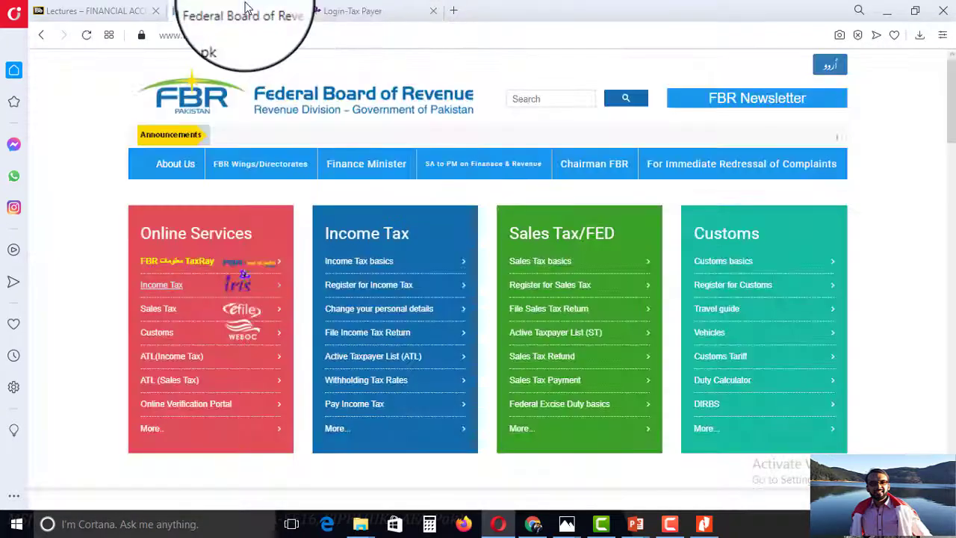
{"action": "left_click", "coordinate": [173, 288]}
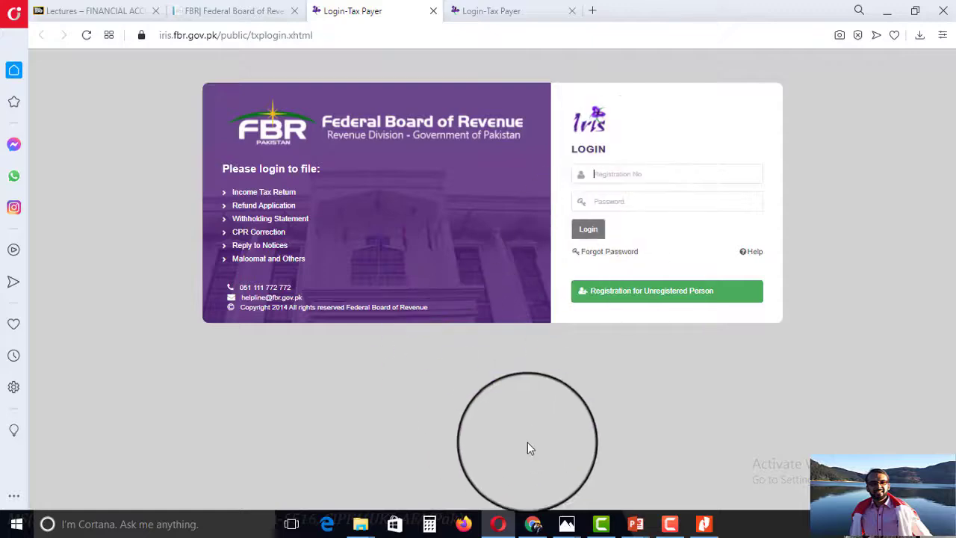
{"action": "mouse_move", "coordinate": [543, 528]}
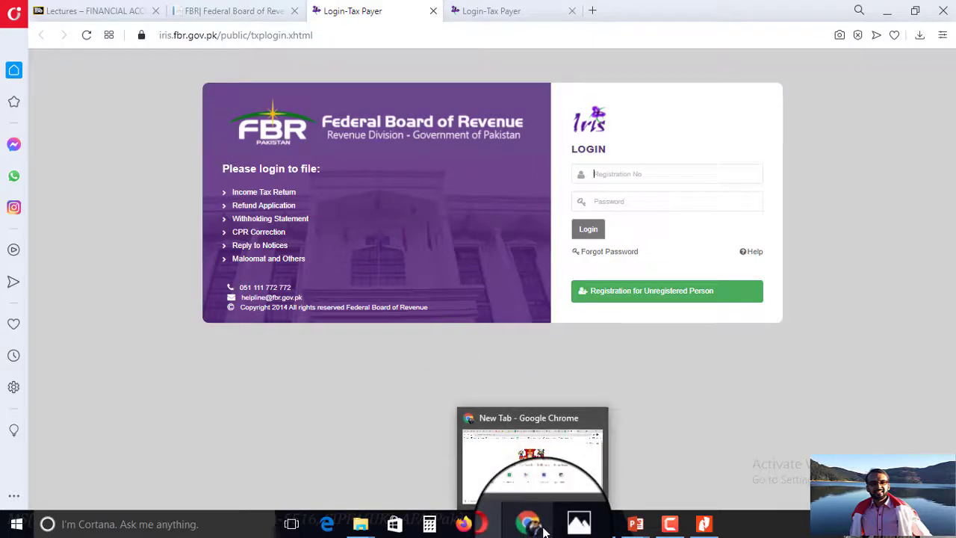
{"action": "type", "text": "44"}
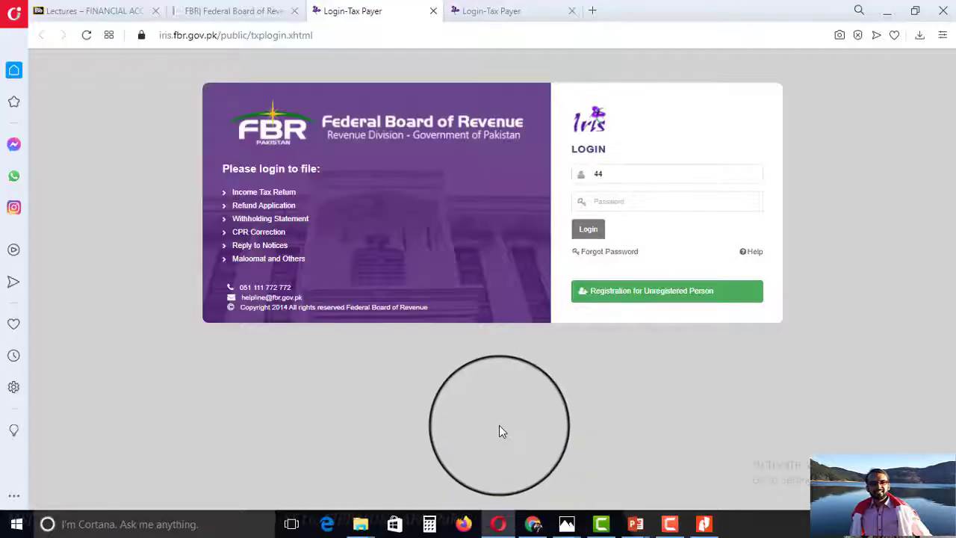
{"action": "left_click", "coordinate": [682, 528]}
{"action": "left_click", "coordinate": [883, 455]}
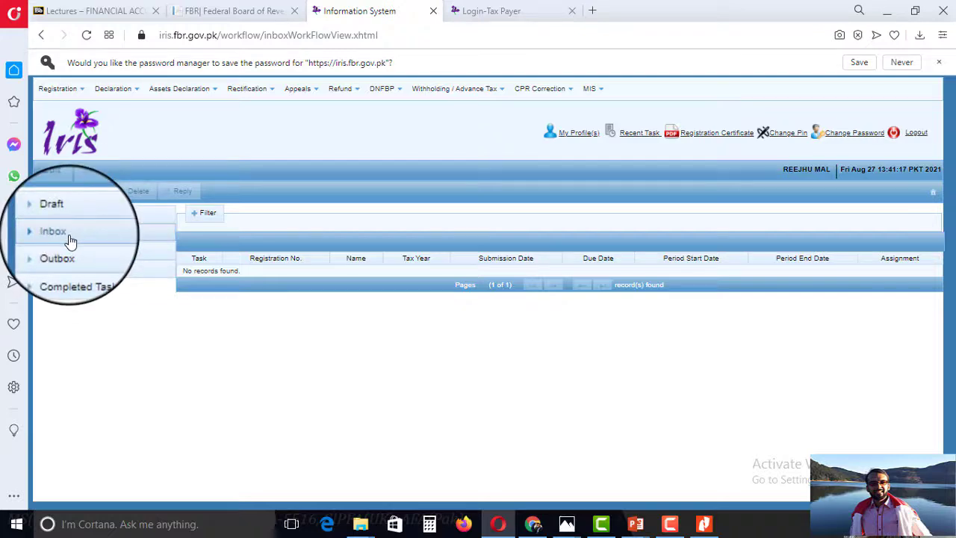
List the draft declarations to show the tax year 2021 114(1) return.
{"action": "left_click", "coordinate": [77, 269]}
{"action": "left_click", "coordinate": [67, 304]}
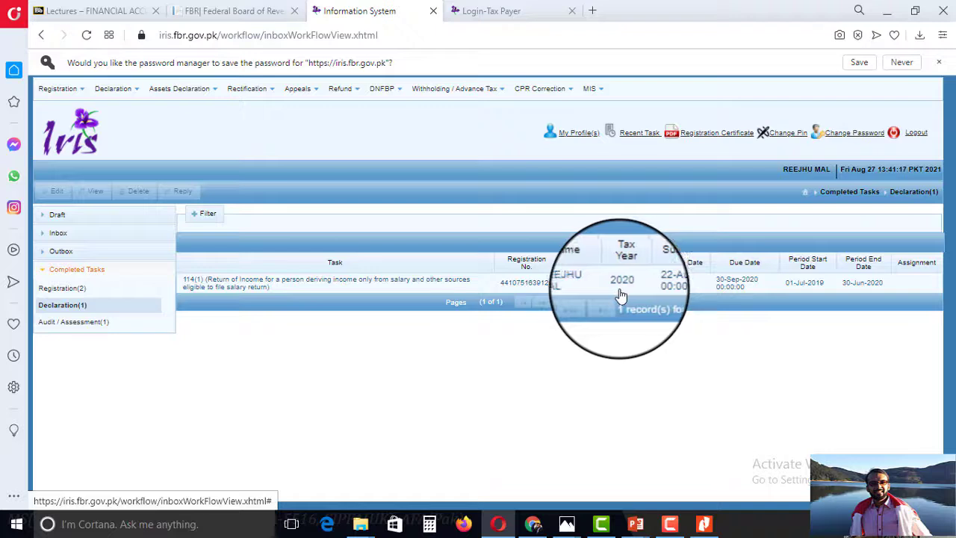
{"action": "left_click", "coordinate": [57, 214]}
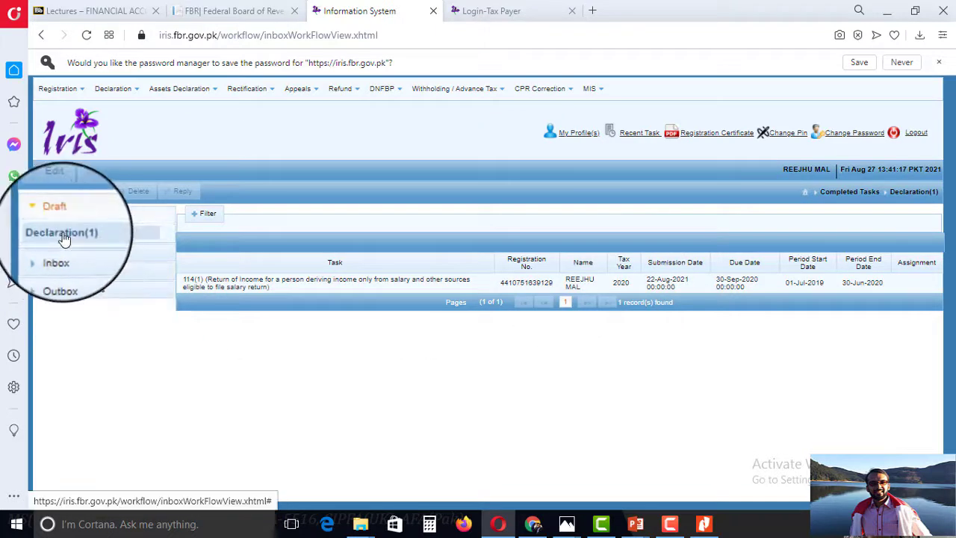
{"action": "left_click", "coordinate": [64, 236]}
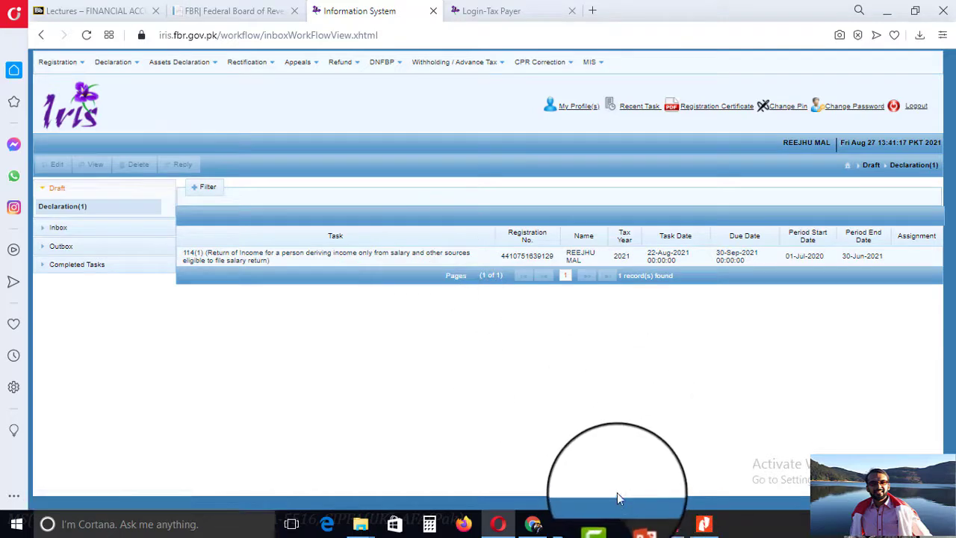
{"action": "key", "text": "alt+Tab"}
{"action": "key", "text": "alt+Tab"}
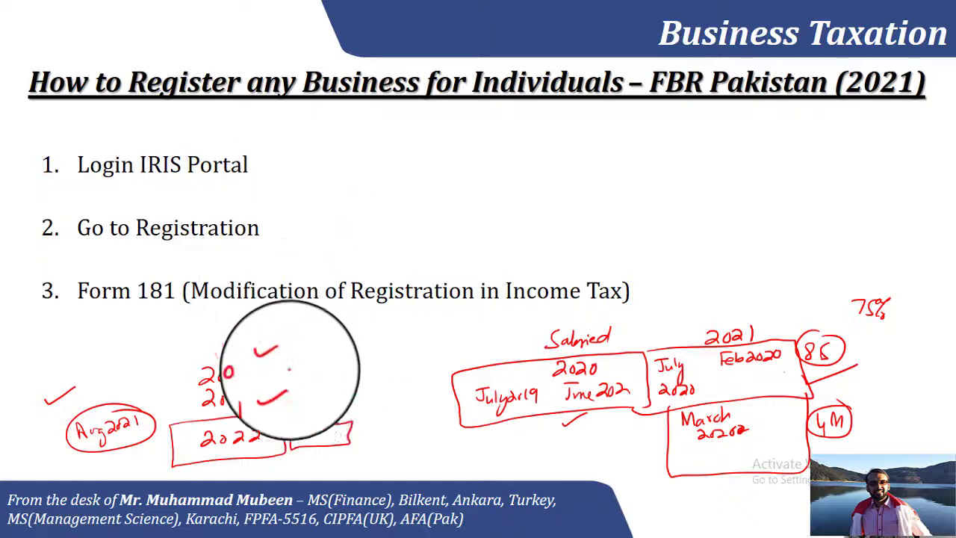
Write 'DK Pharmacy' on the slide in red ink, adding quotes, an underline and a downward arrow.
{"action": "mouse_move", "coordinate": [604, 146]}
{"action": "left_mouse_down"}
{"action": "mouse_move", "coordinate": [606, 172]}
{"action": "mouse_move", "coordinate": [614, 143]}
{"action": "mouse_move", "coordinate": [781, 153]}
{"action": "mouse_move", "coordinate": [805, 137]}
{"action": "left_mouse_up"}
{"action": "left_click_drag", "start_coordinate": [576, 123], "coordinate": [584, 128]}
{"action": "left_click_drag", "start_coordinate": [567, 172], "coordinate": [818, 182]}
{"action": "mouse_move", "coordinate": [667, 199]}
{"action": "left_mouse_down"}
{"action": "mouse_move", "coordinate": [681, 239]}
{"action": "mouse_move", "coordinate": [679, 228]}
{"action": "left_mouse_up"}
{"action": "key", "text": "alt+Tab"}
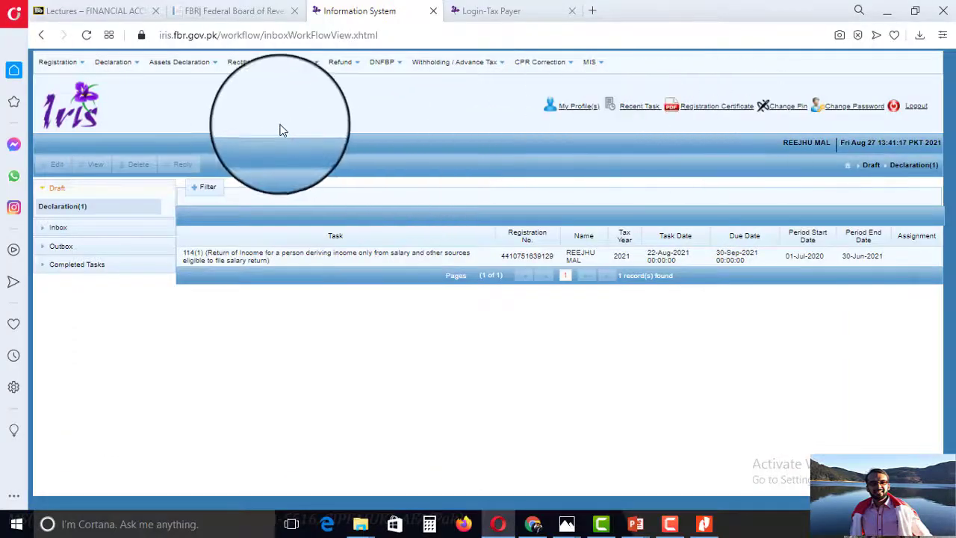
View the completed 181 voluntary income-tax registration under Completed Tasks > Registration.
{"action": "left_click", "coordinate": [77, 71]}
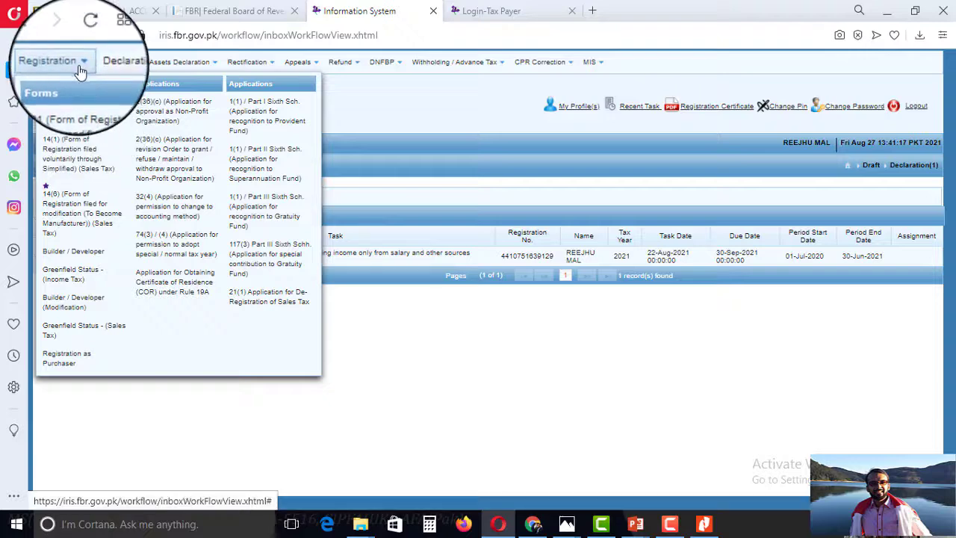
{"action": "left_click", "coordinate": [60, 62]}
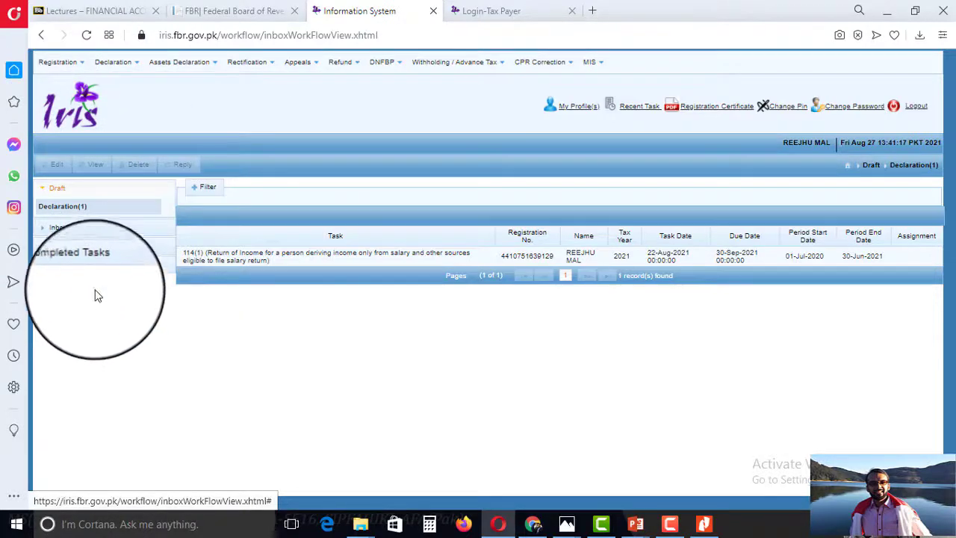
{"action": "left_click", "coordinate": [74, 266]}
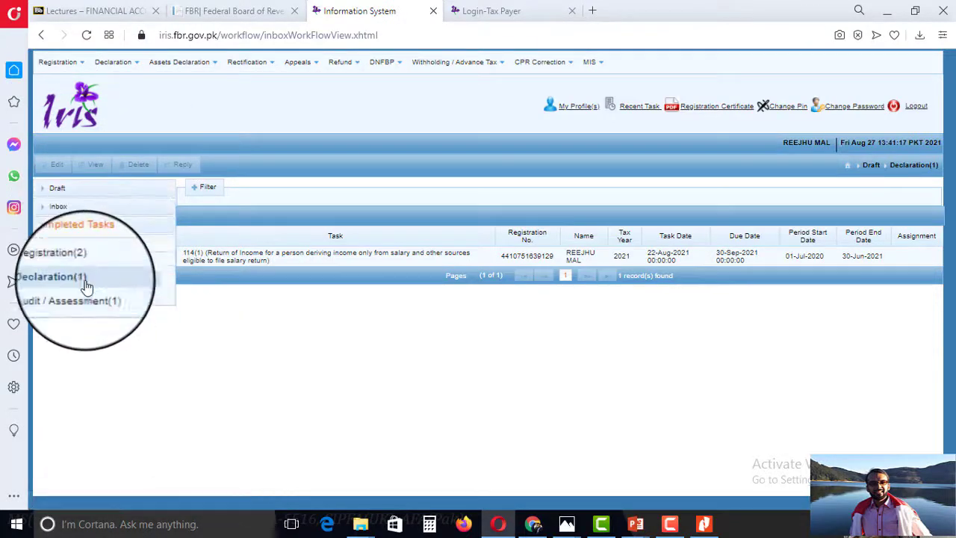
{"action": "left_click", "coordinate": [86, 283]}
{"action": "left_click", "coordinate": [273, 247]}
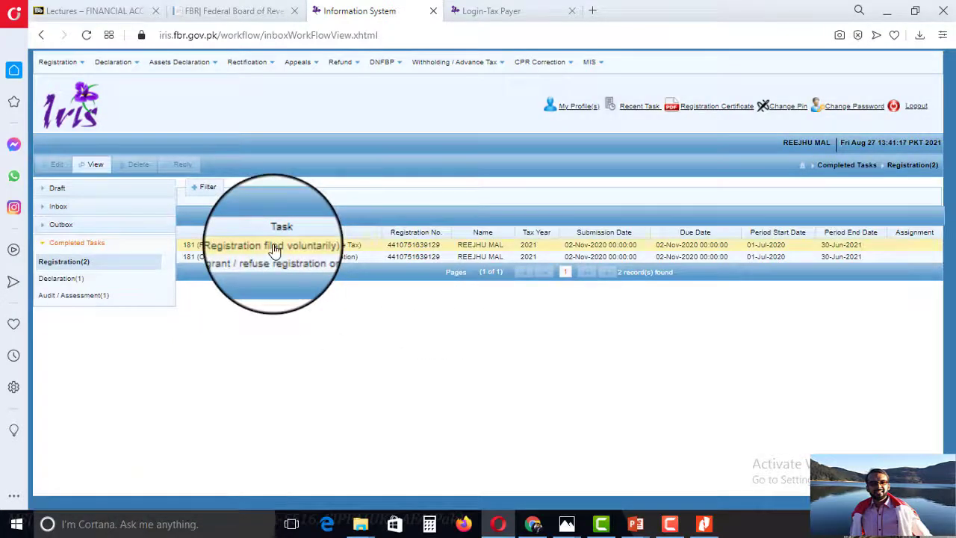
{"action": "left_click", "coordinate": [91, 165]}
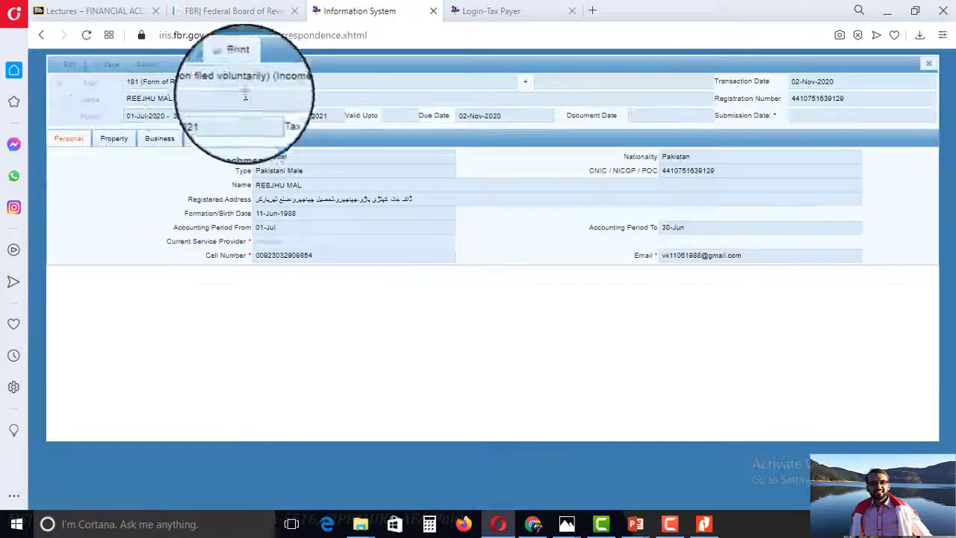
Download the Form 181 registration as a PDF, skim it, then close the PDF and the form.
{"action": "left_click", "coordinate": [236, 64]}
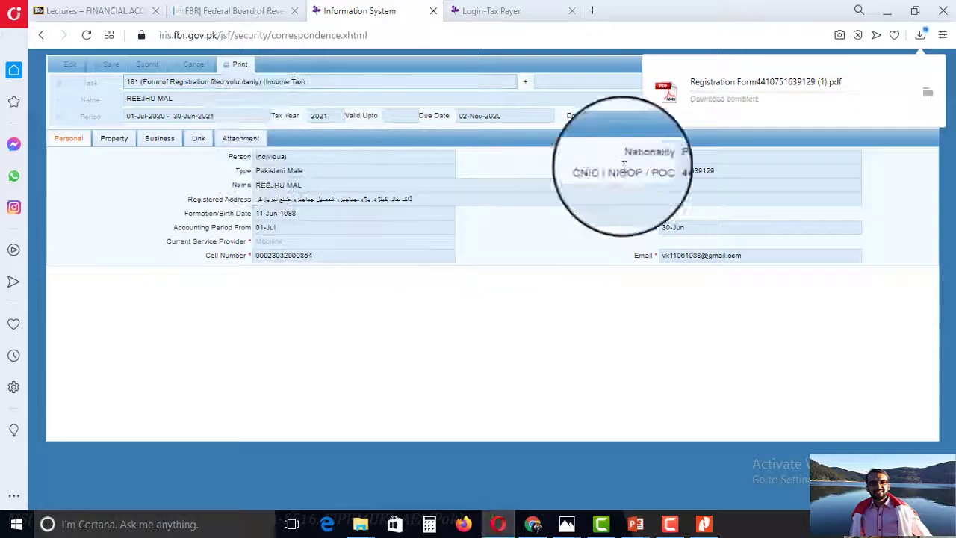
{"action": "left_click", "coordinate": [702, 81]}
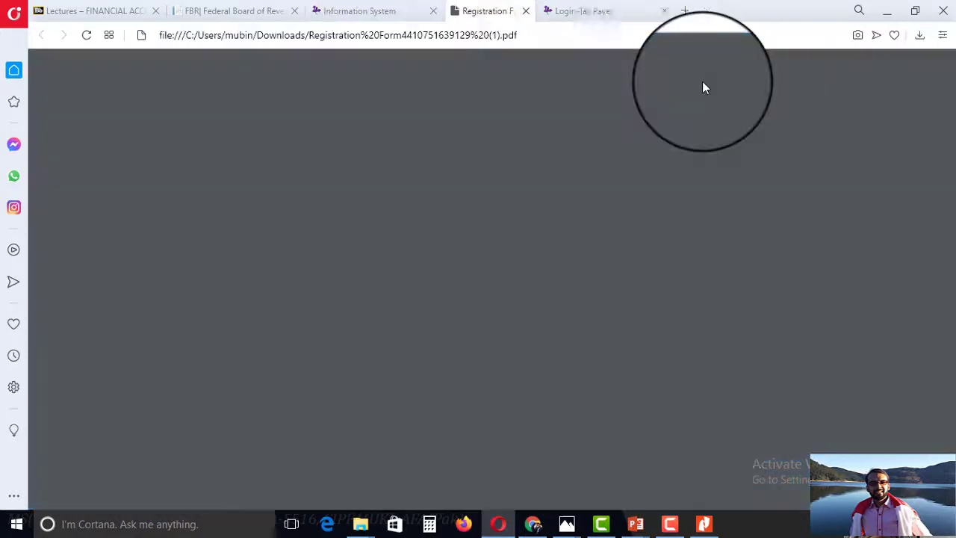
{"action": "scroll", "coordinate": [451, 231], "scroll_direction": "down", "scroll_amount": 5}
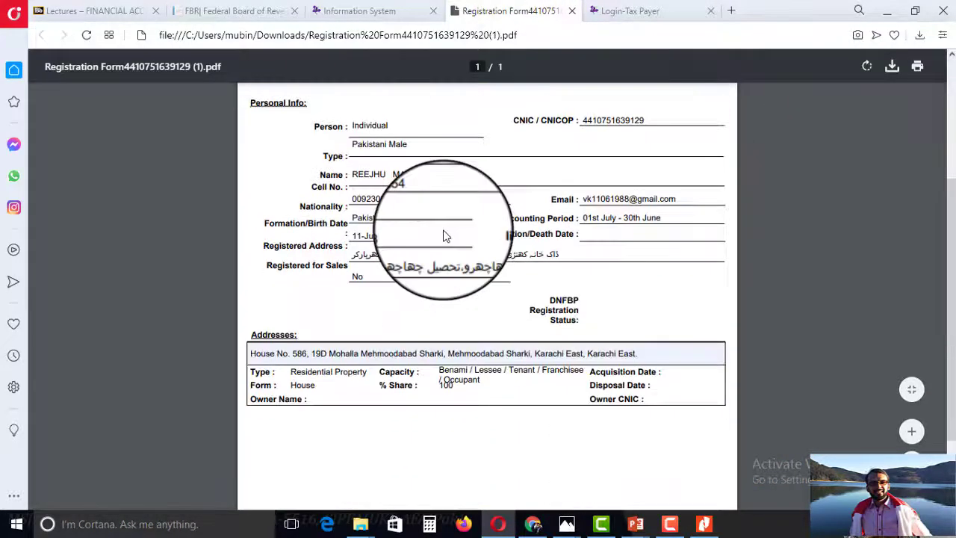
{"action": "scroll", "coordinate": [424, 186], "scroll_direction": "up", "scroll_amount": 2}
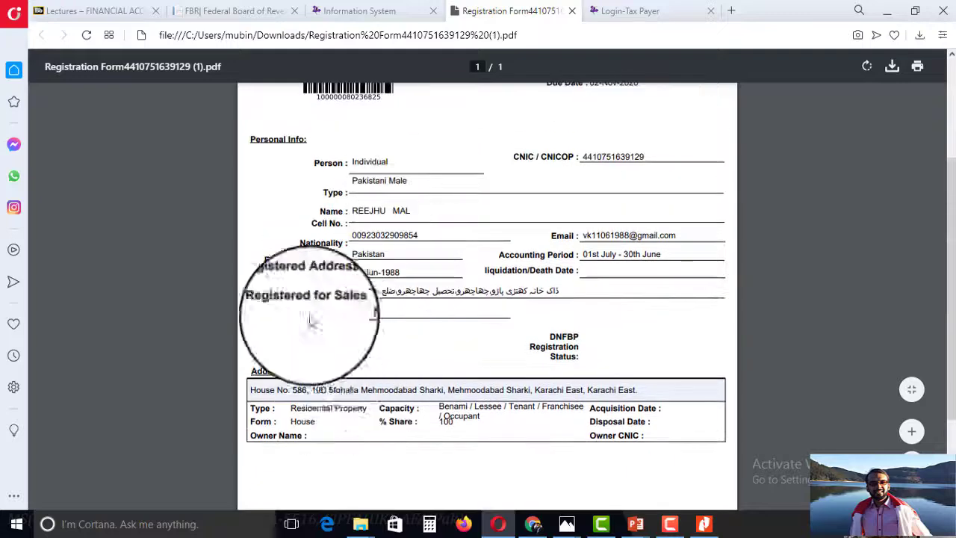
{"action": "left_click", "coordinate": [571, 12]}
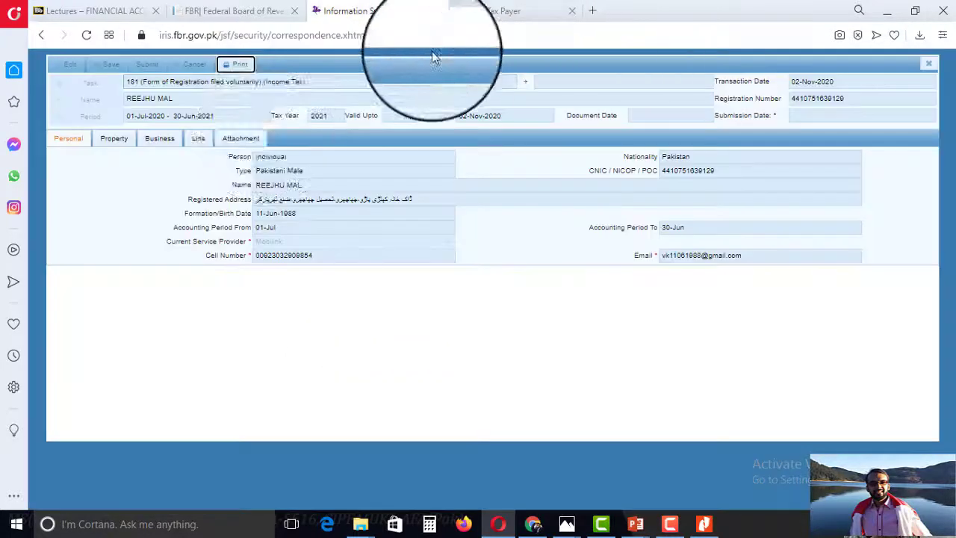
{"action": "left_click", "coordinate": [930, 67]}
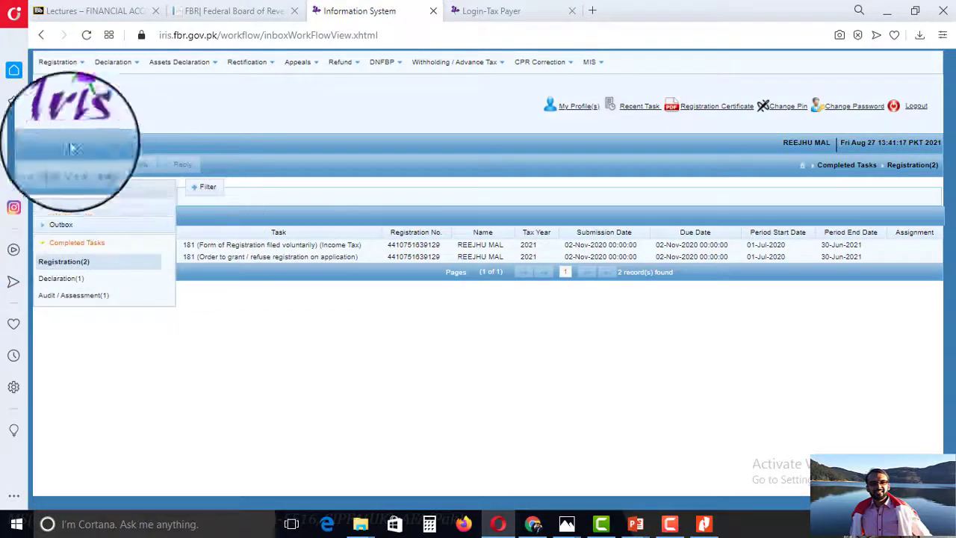
Start a Form 181 modification draft for tax year 2022 (01-Jul-2021 to 30-Jun-2022).
{"action": "left_click", "coordinate": [59, 187]}
{"action": "left_click", "coordinate": [58, 62]}
{"action": "left_click", "coordinate": [56, 105]}
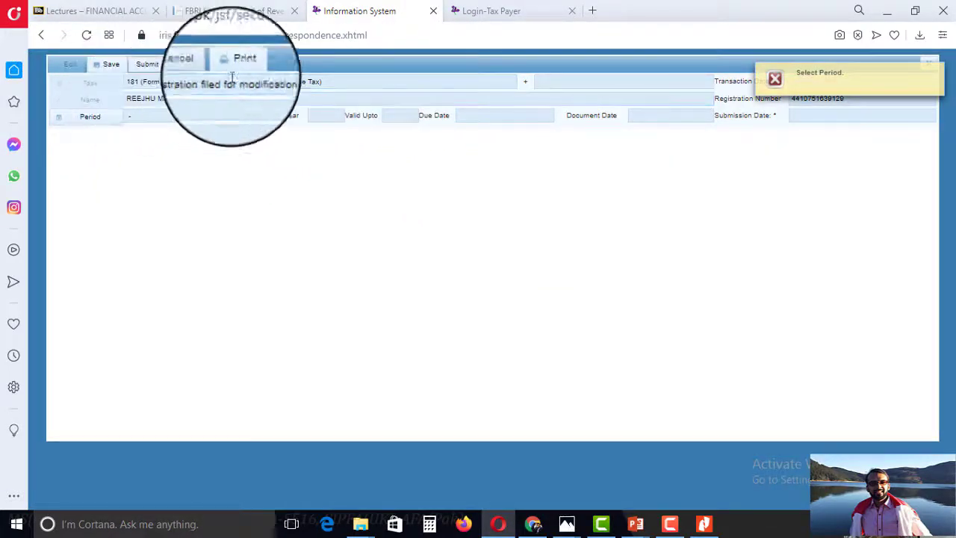
{"action": "left_click", "coordinate": [89, 125]}
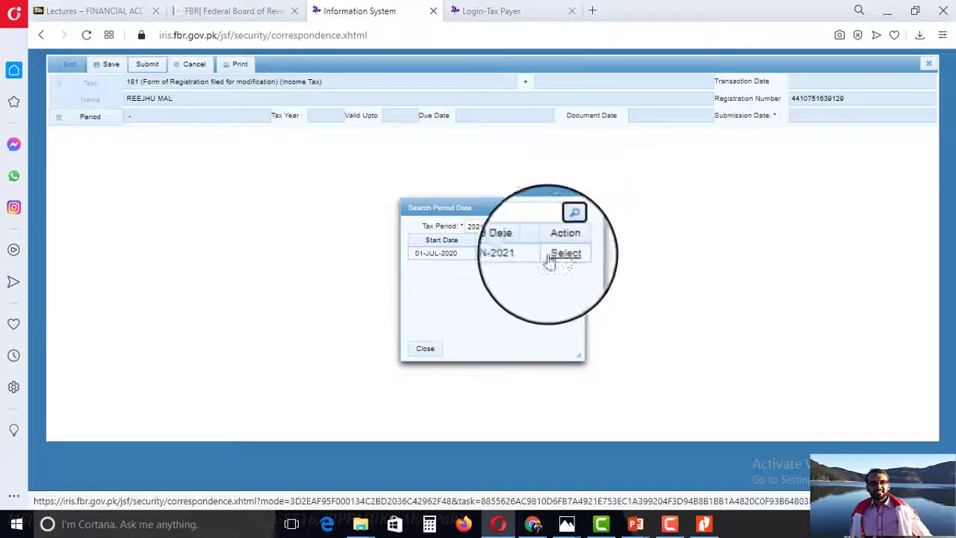
{"action": "double_click", "coordinate": [505, 224]}
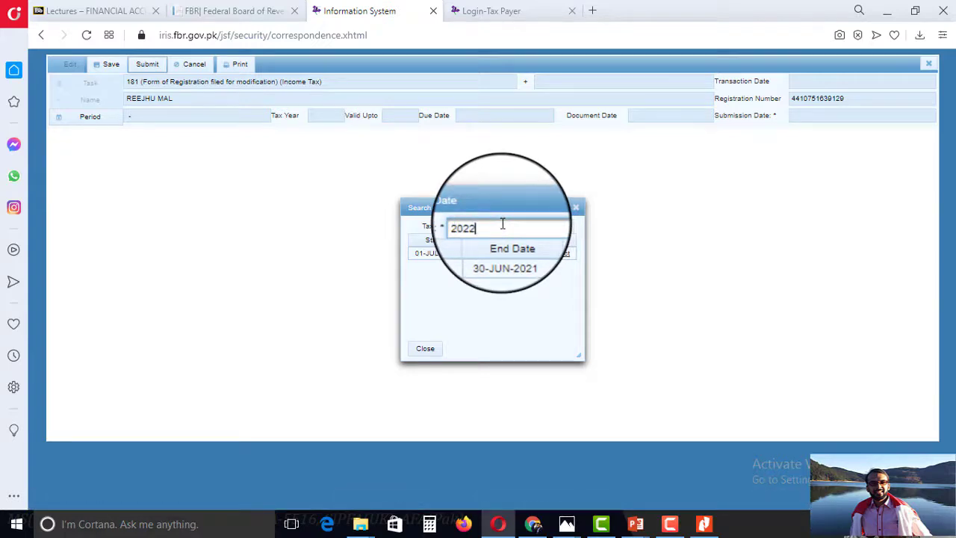
{"action": "left_click", "coordinate": [566, 229]}
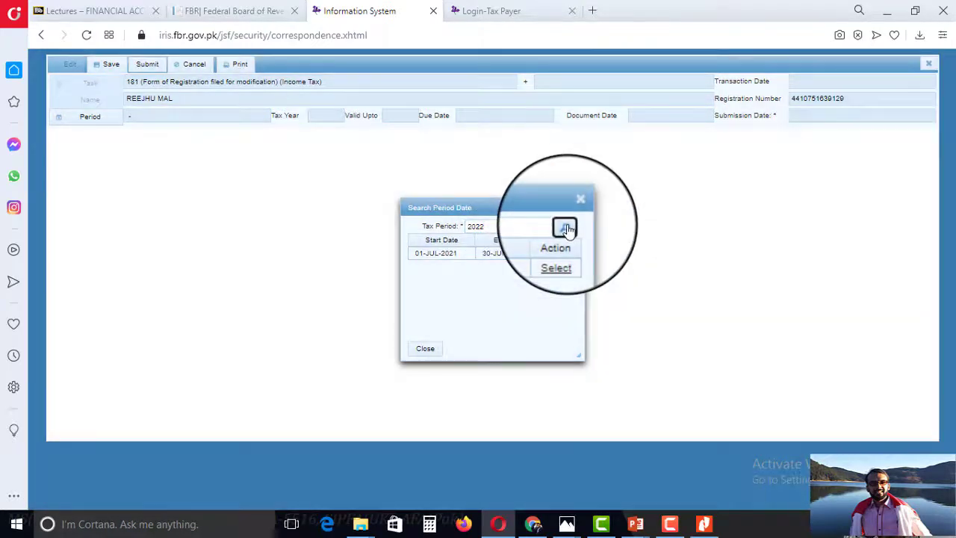
{"action": "left_click", "coordinate": [564, 256]}
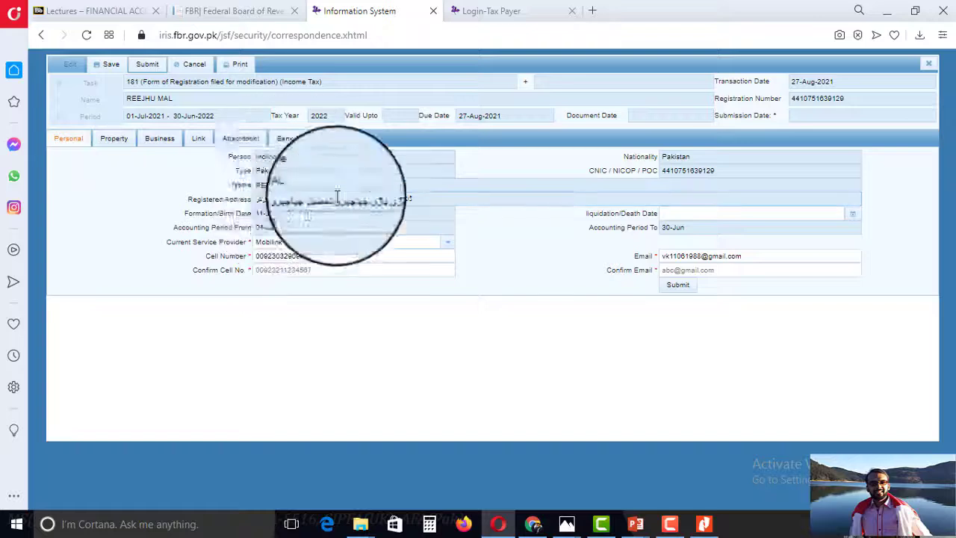
Review the Property and Business sections, then add a new entry to the property list.
{"action": "left_click", "coordinate": [114, 138]}
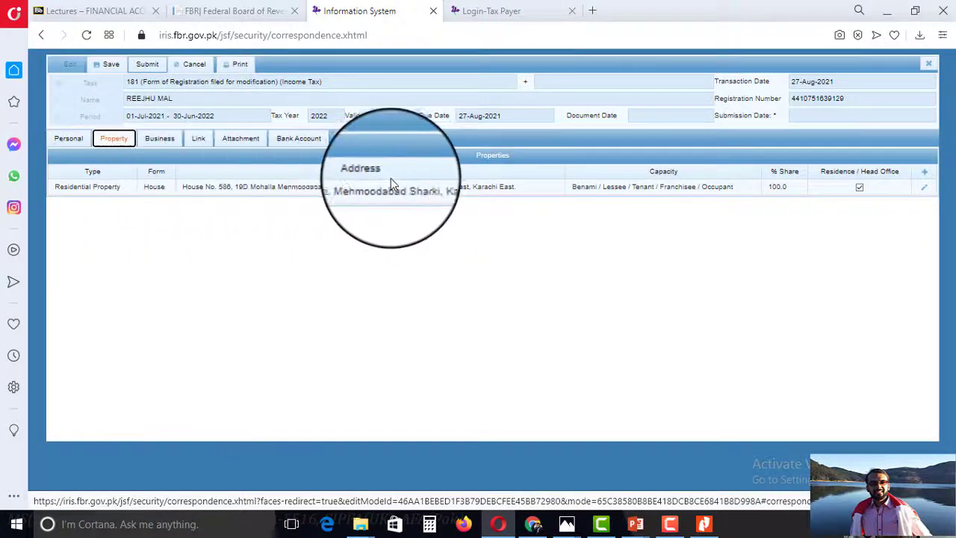
{"action": "left_click", "coordinate": [155, 147]}
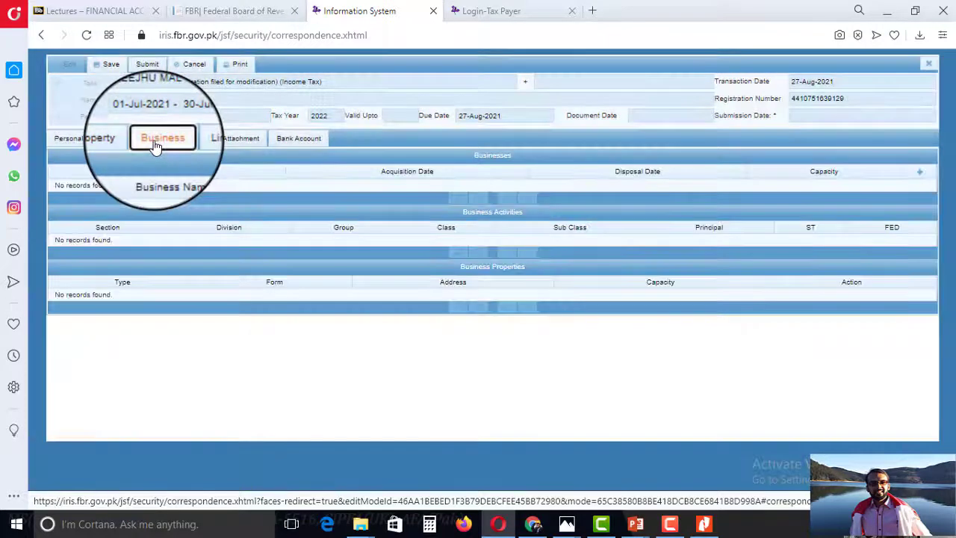
{"action": "left_click", "coordinate": [107, 141]}
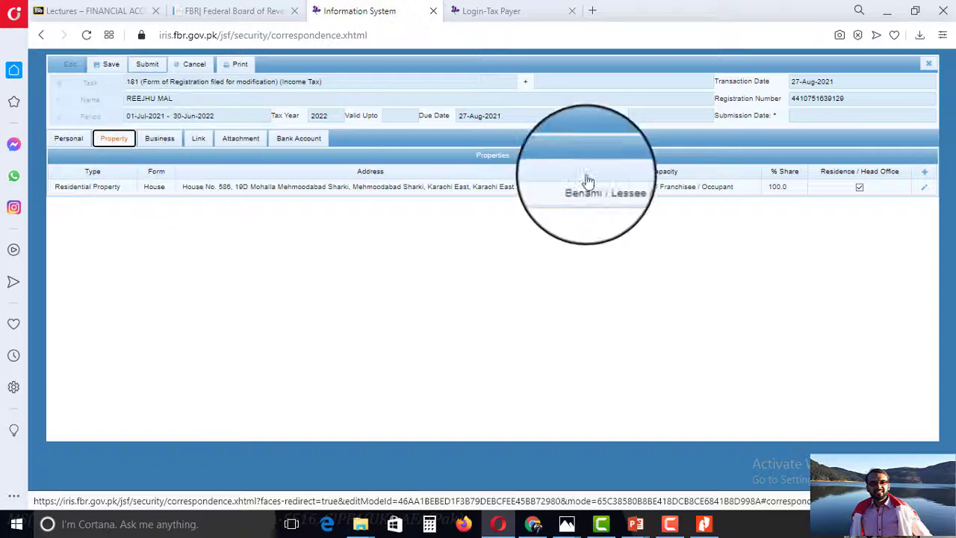
{"action": "left_click", "coordinate": [926, 173]}
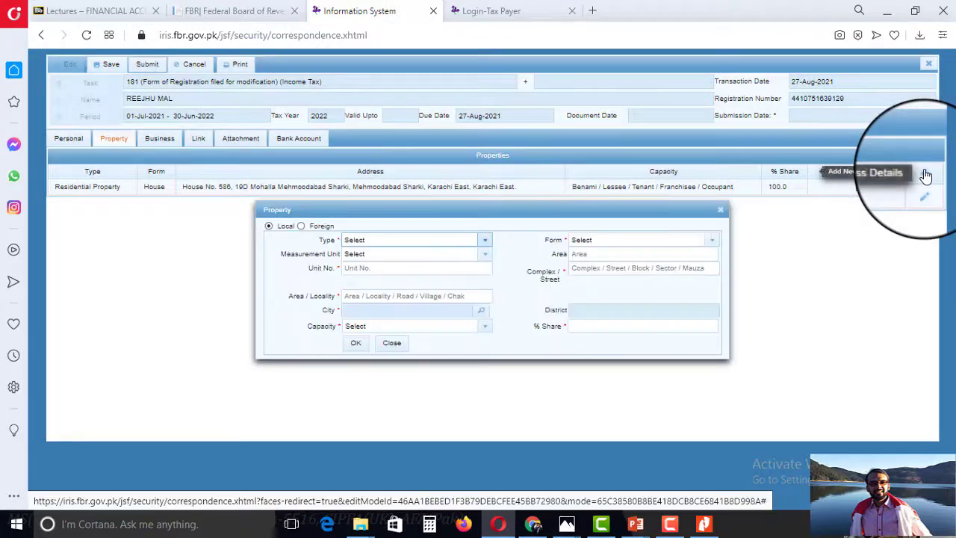
Set the new property's type to Commercial Property, keeping it marked as local.
{"action": "left_click", "coordinate": [378, 241]}
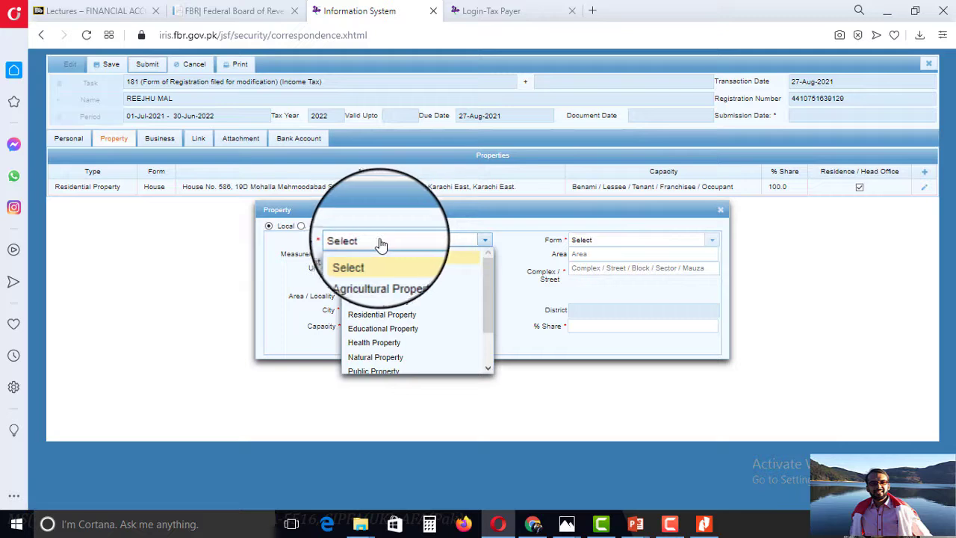
{"action": "left_click", "coordinate": [385, 290]}
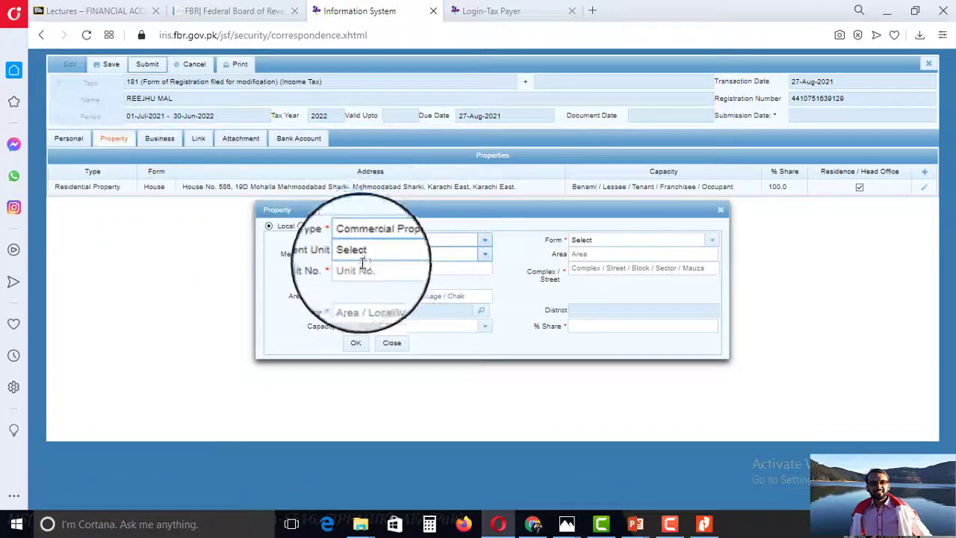
{"action": "left_click", "coordinate": [268, 229]}
{"action": "key", "text": "alt+Tab"}
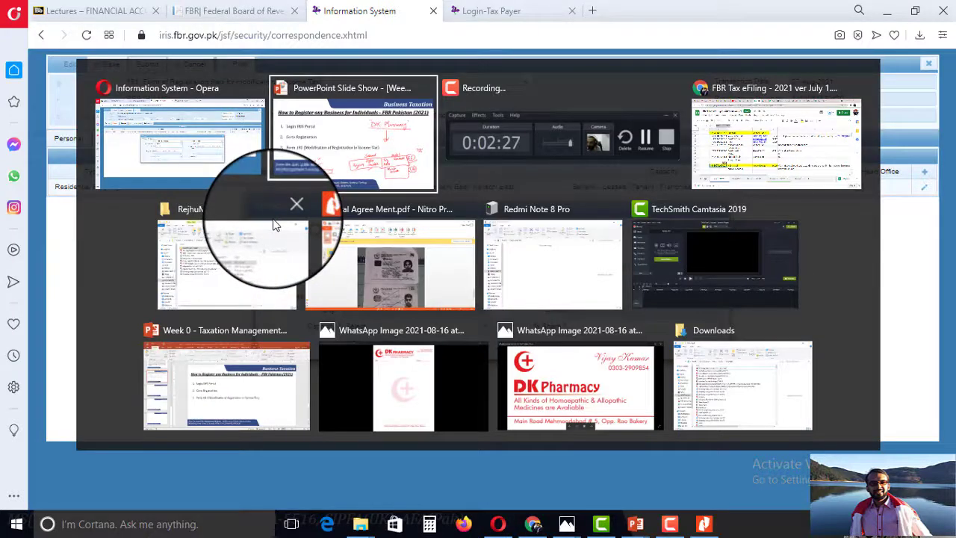
{"action": "key", "text": "alt+Tab"}
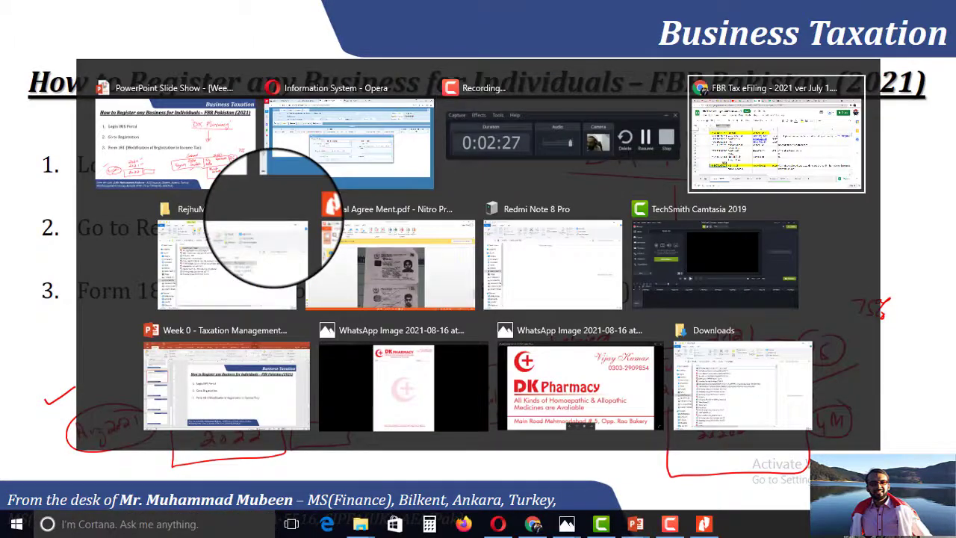
{"action": "key", "text": "alt+Tab"}
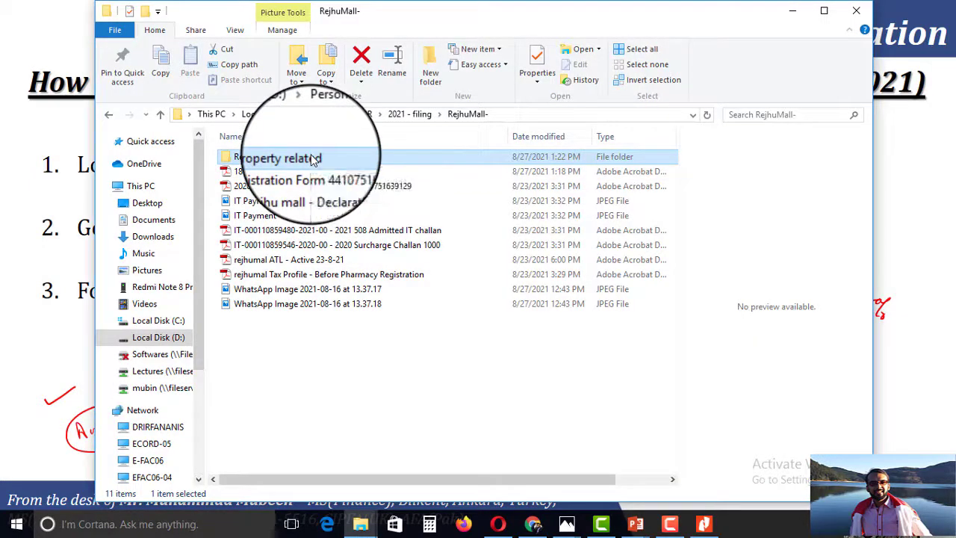
{"action": "double_click", "coordinate": [314, 160]}
{"action": "key", "text": "alt+Tab"}
{"action": "key", "text": "alt+Tab"}
{"action": "key", "text": "alt+Tab"}
{"action": "key", "text": "alt+Tab"}
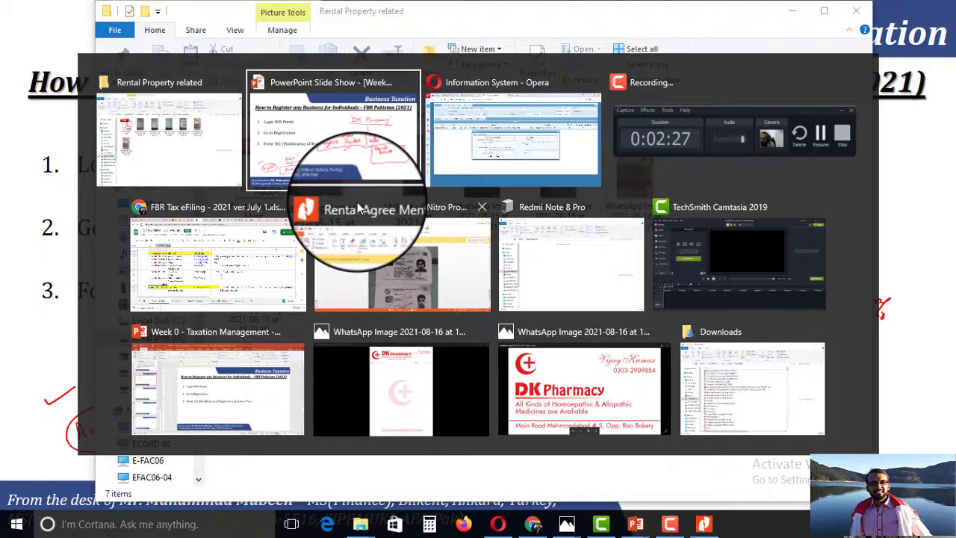
{"action": "key", "text": "alt+Tab"}
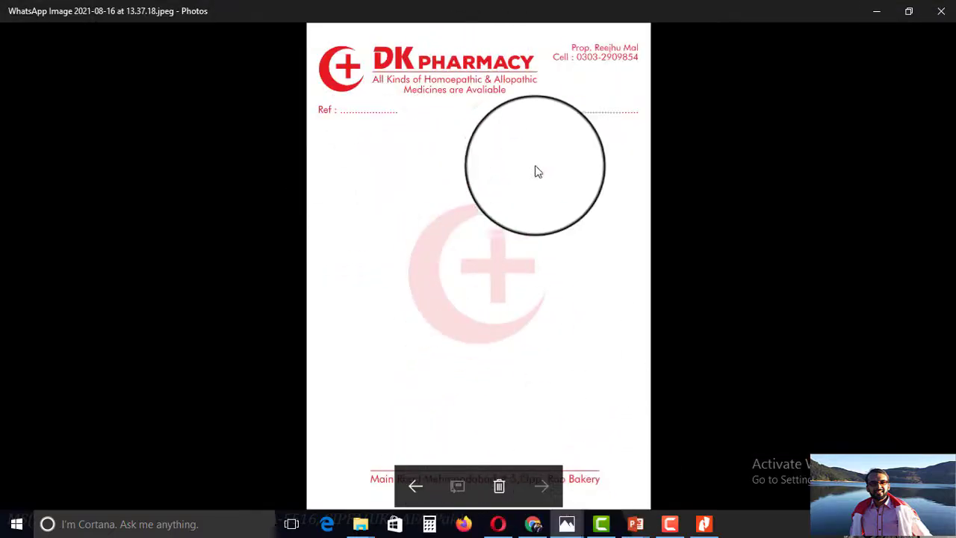
{"action": "key", "text": "alt+Tab"}
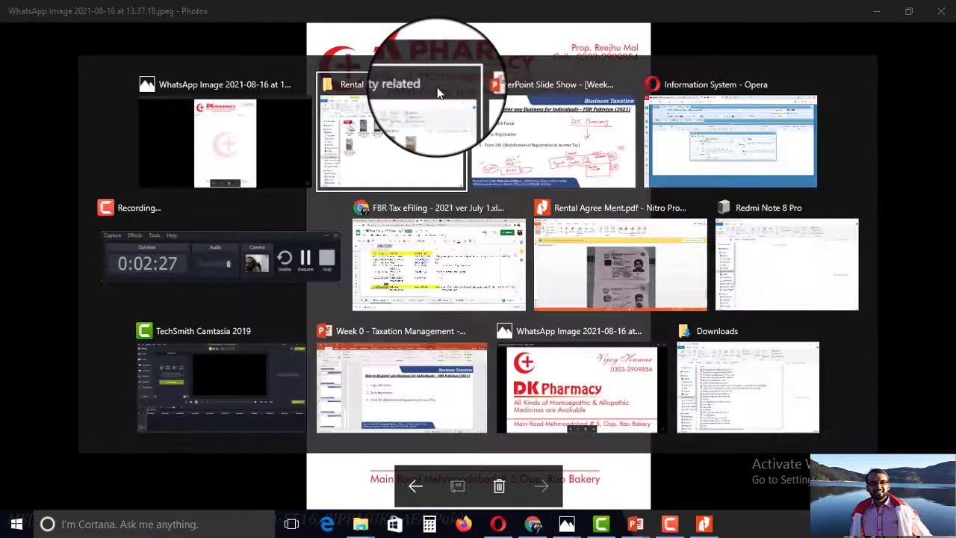
{"action": "key", "text": "alt+Tab"}
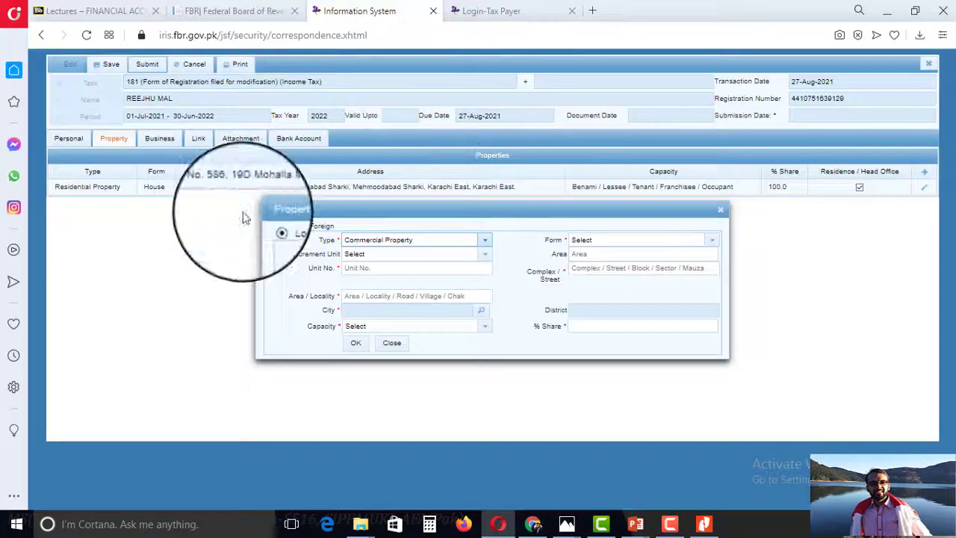
Set the property form to Shop-superstructure.
{"action": "left_click", "coordinate": [600, 243]}
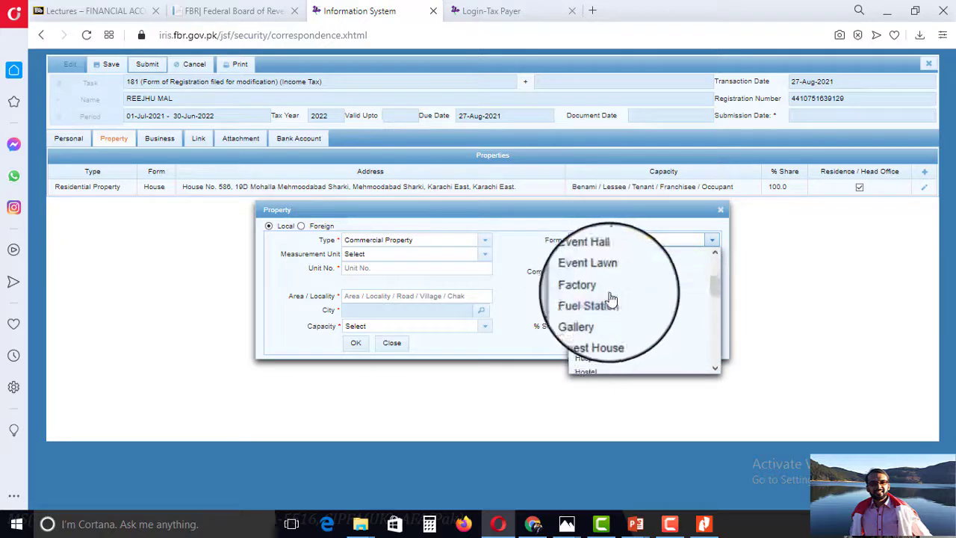
{"action": "scroll", "coordinate": [628, 259], "scroll_direction": "up", "scroll_amount": 2}
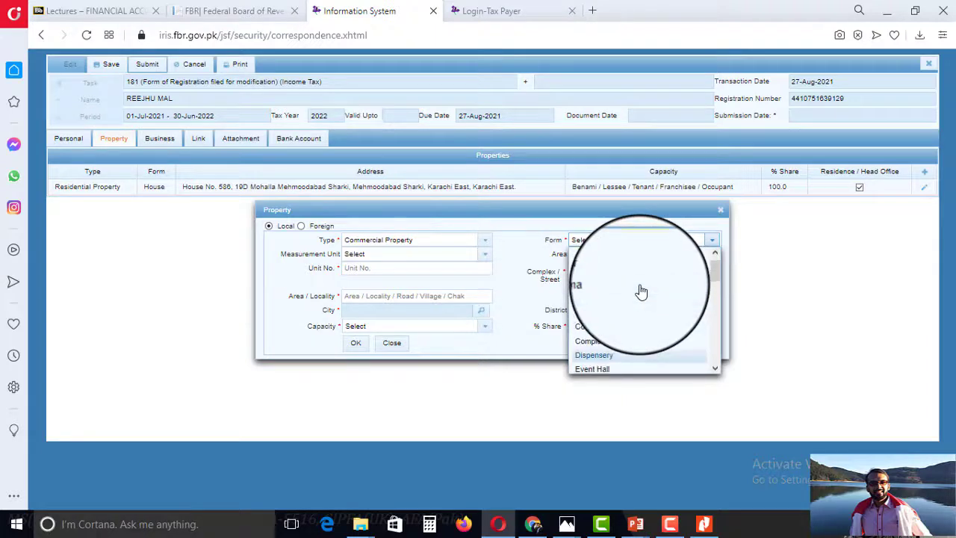
{"action": "scroll", "coordinate": [642, 287], "scroll_direction": "up", "scroll_amount": 1}
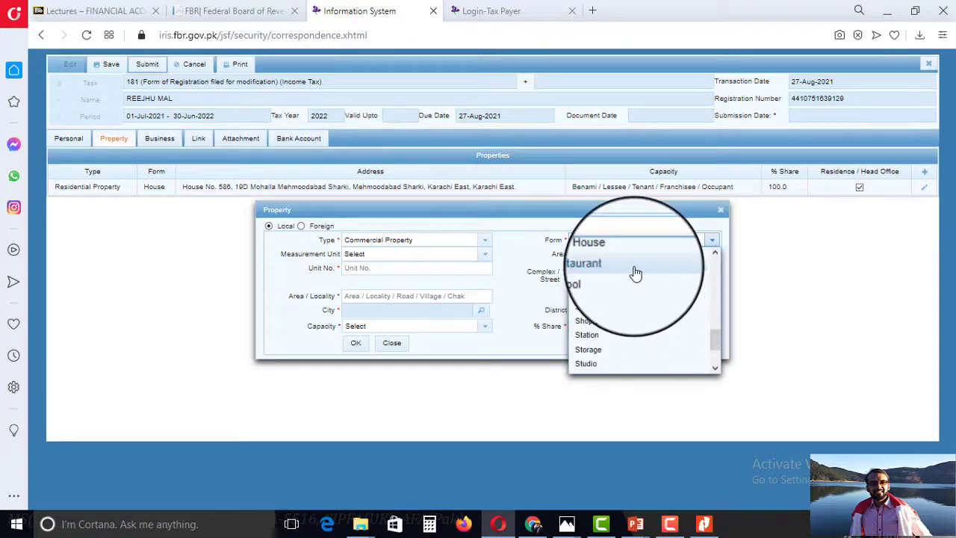
{"action": "scroll", "coordinate": [634, 283], "scroll_direction": "up", "scroll_amount": 1}
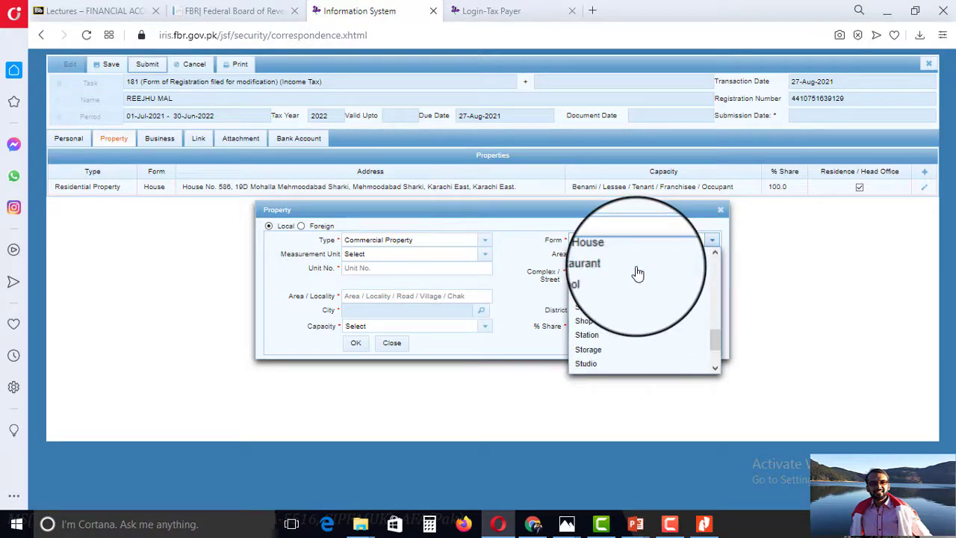
{"action": "scroll", "coordinate": [637, 274], "scroll_direction": "down", "scroll_amount": 1}
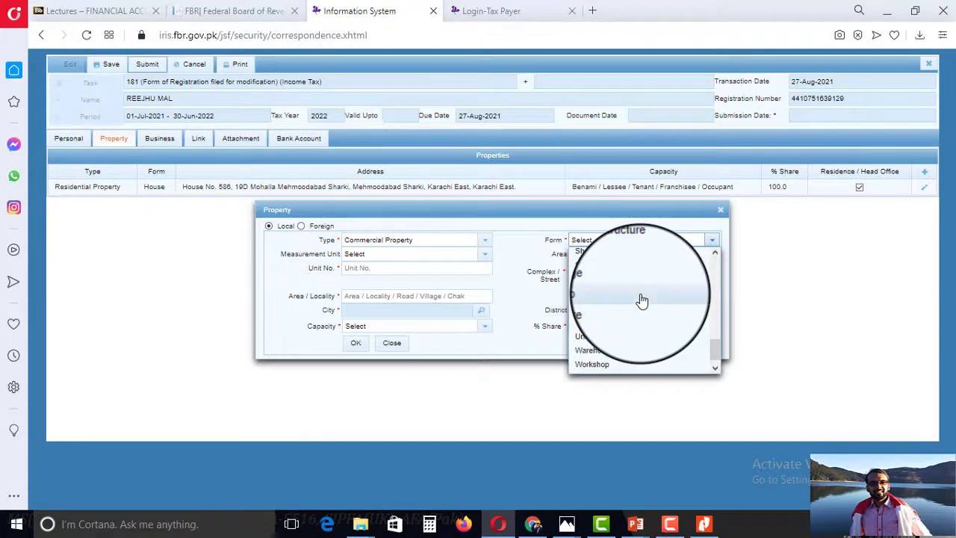
{"action": "scroll", "coordinate": [641, 301], "scroll_direction": "up", "scroll_amount": 1}
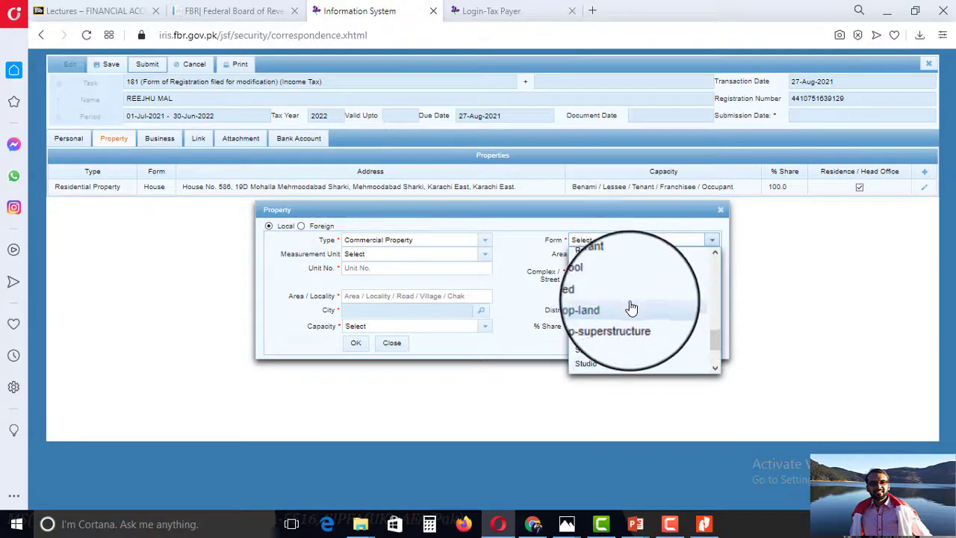
{"action": "left_click", "coordinate": [634, 330]}
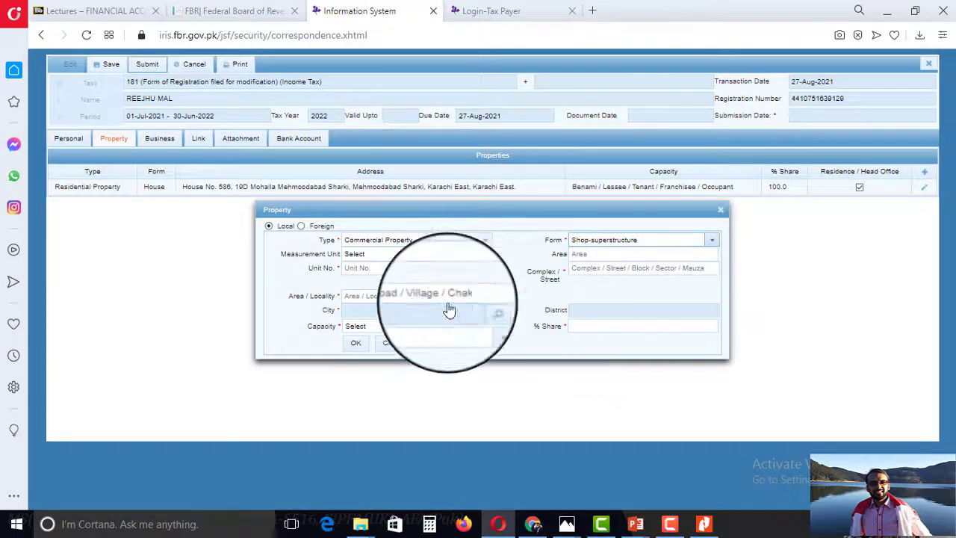
Change the property form from Shop-superstructure to Dispensery.
{"action": "left_click", "coordinate": [392, 258]}
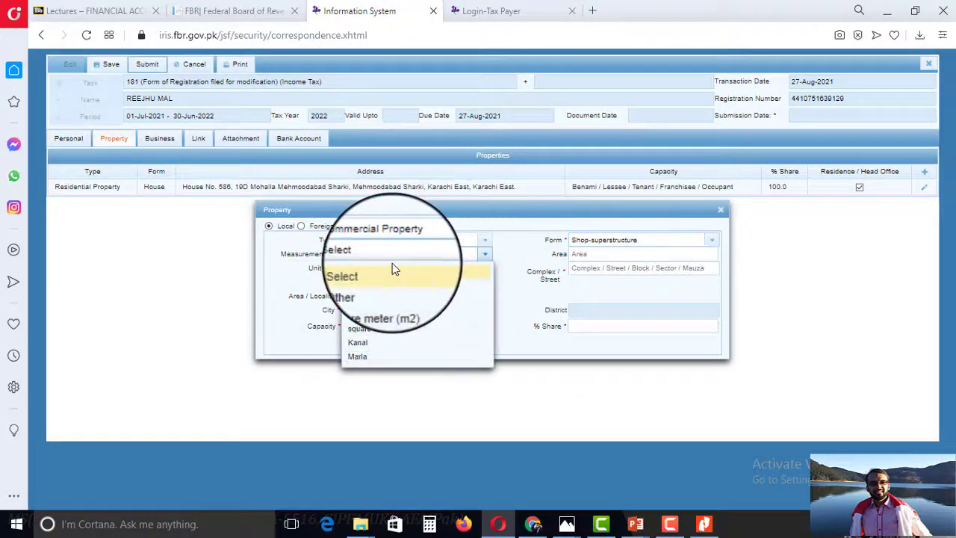
{"action": "double_click", "coordinate": [646, 245]}
{"action": "left_click", "coordinate": [647, 245]}
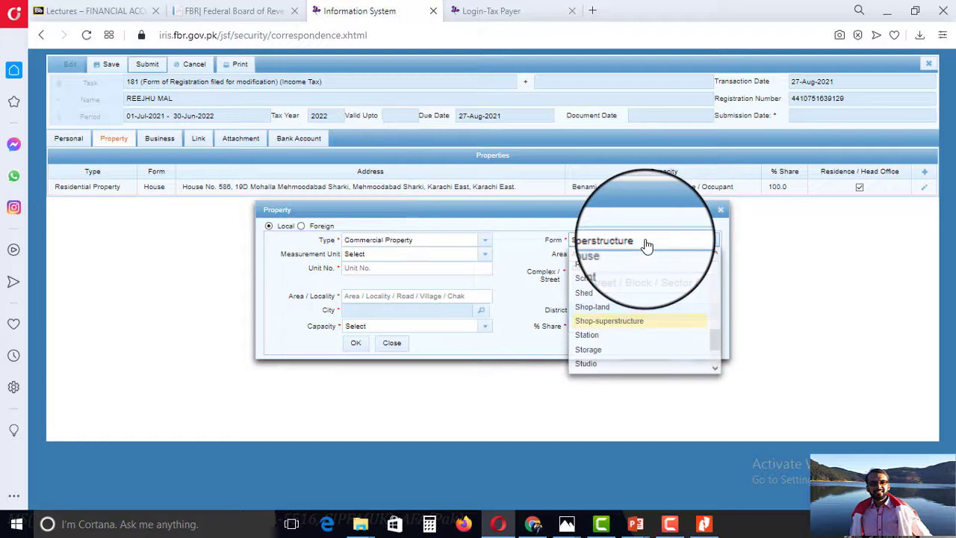
{"action": "left_click_drag", "start_coordinate": [718, 345], "coordinate": [718, 274]}
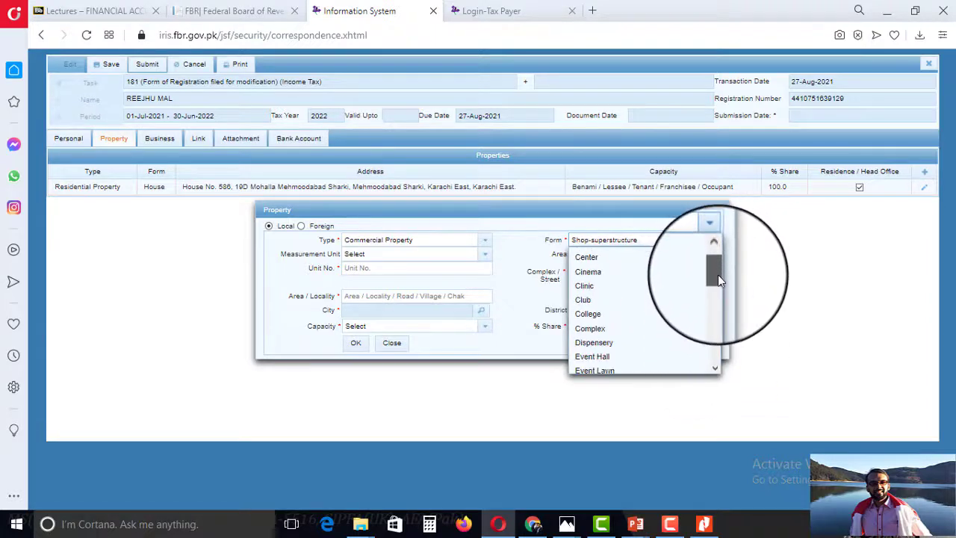
{"action": "left_click", "coordinate": [598, 342]}
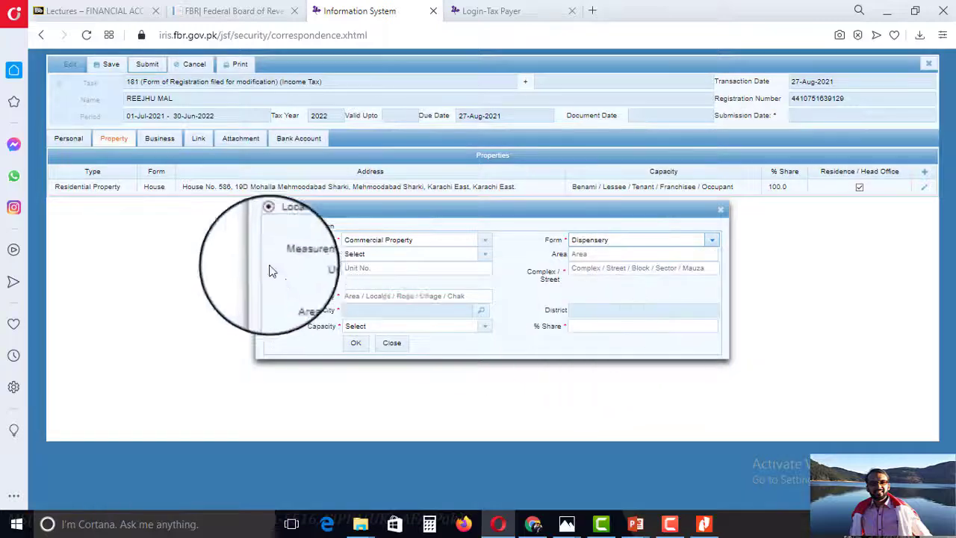
{"action": "left_click", "coordinate": [383, 256]}
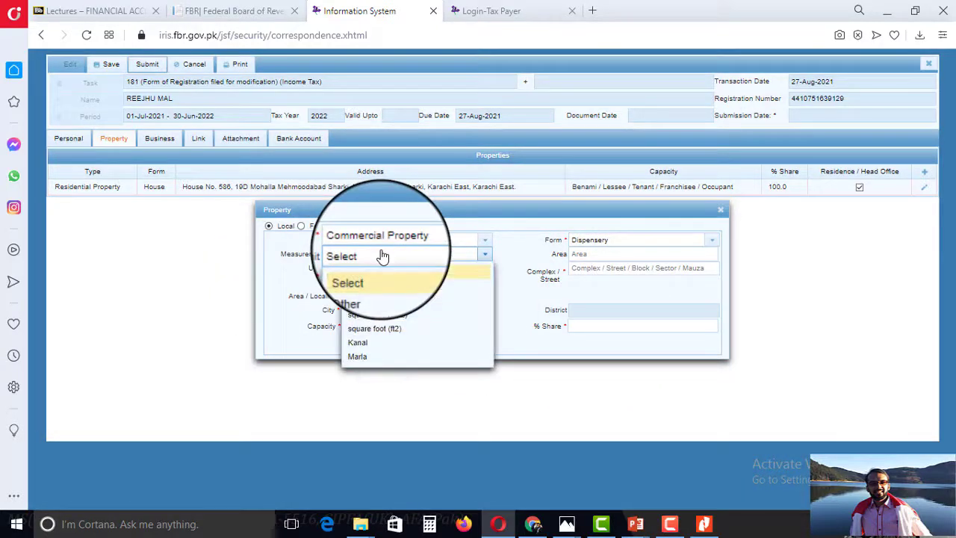
View the rental agreement photo 'WhatsApp Image 2021-08-15 at 16.11.19' from the Rental Property related folder.
{"action": "key", "text": "alt+Tab"}
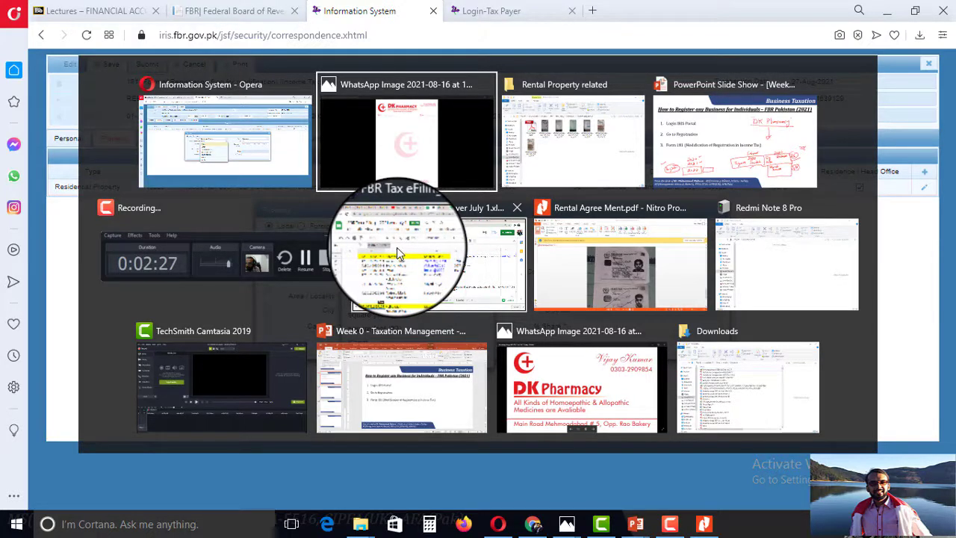
{"action": "key", "text": "Tab"}
{"action": "key", "text": "Tab"}
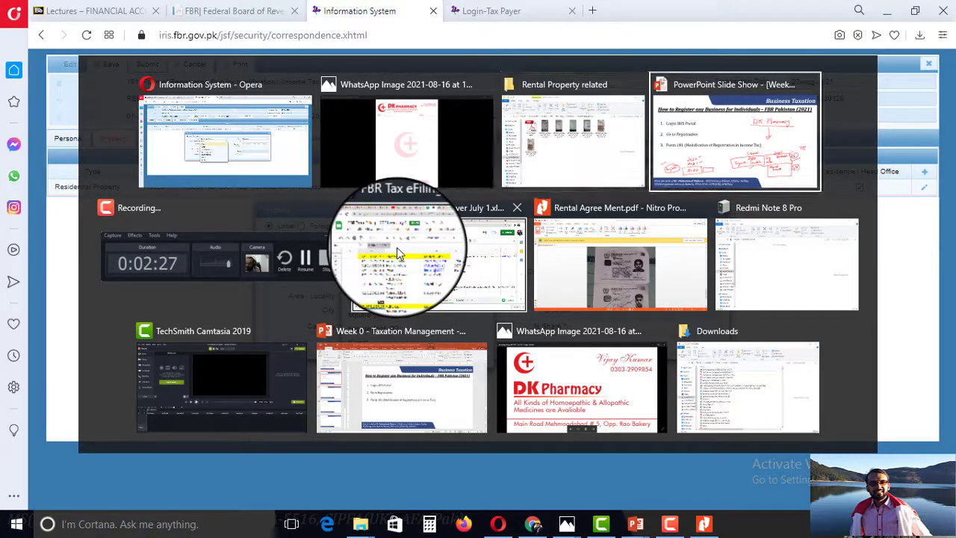
{"action": "key", "text": "alt+Tab"}
{"action": "key", "text": "Tab"}
{"action": "key", "text": "Tab"}
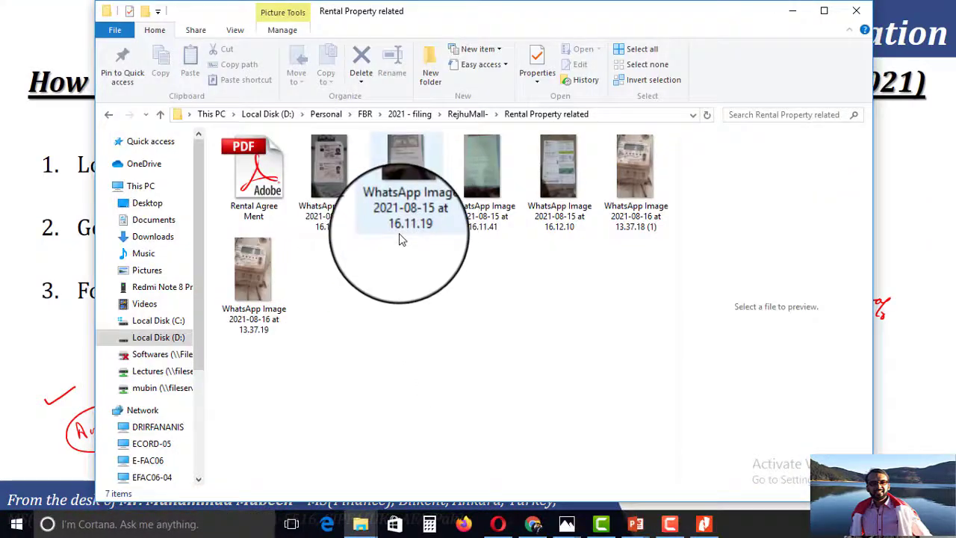
{"action": "double_click", "coordinate": [401, 213]}
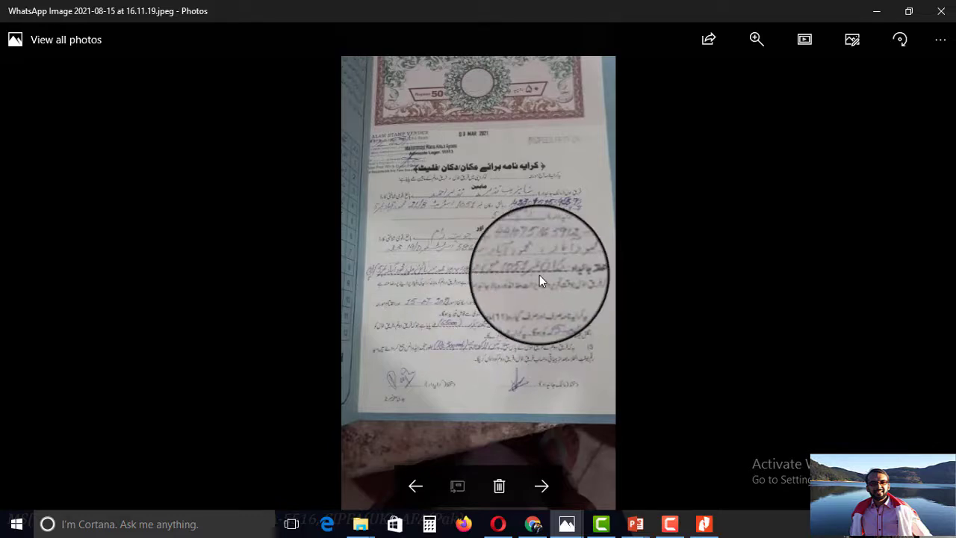
{"action": "key", "text": "alt+Tab"}
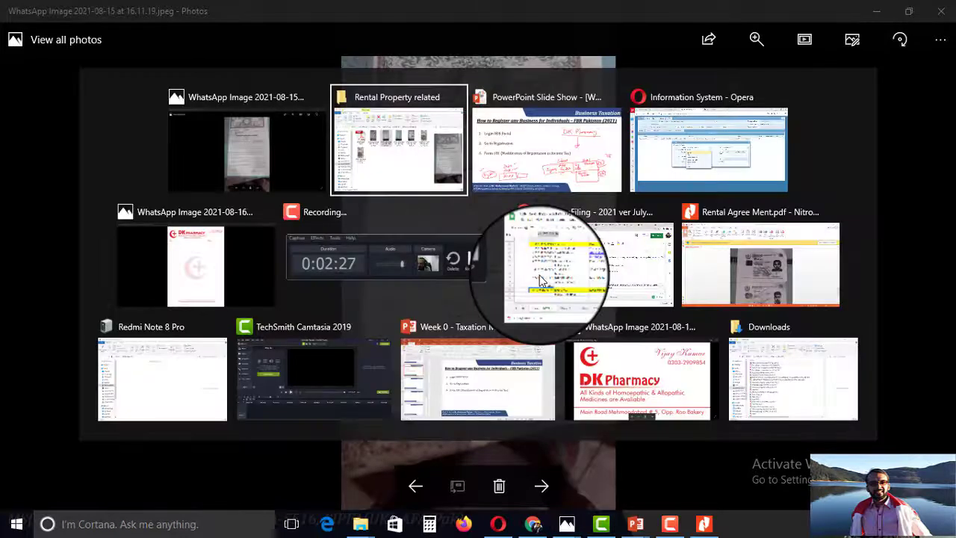
{"action": "key", "text": "alt+Tab"}
{"action": "key", "text": "alt+Tab"}
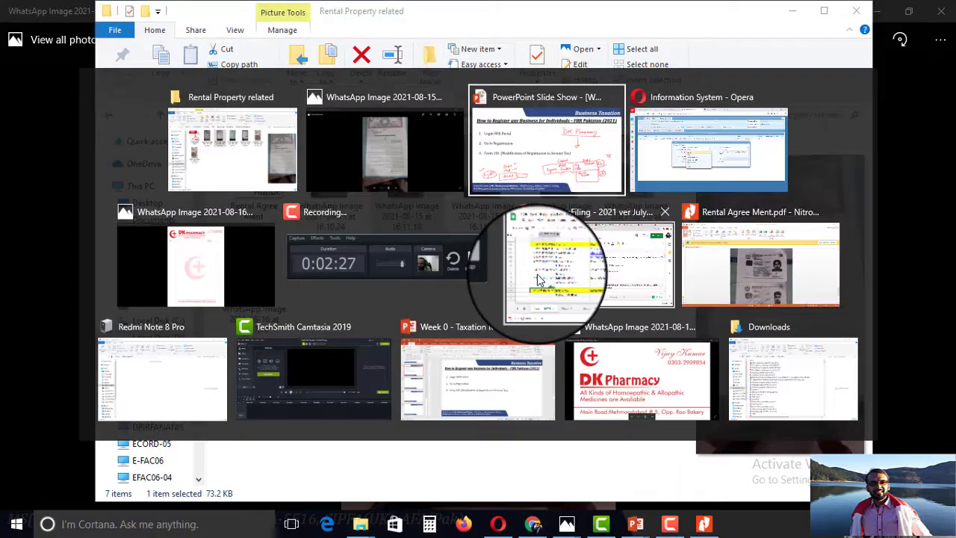
{"action": "left_click", "coordinate": [538, 280]}
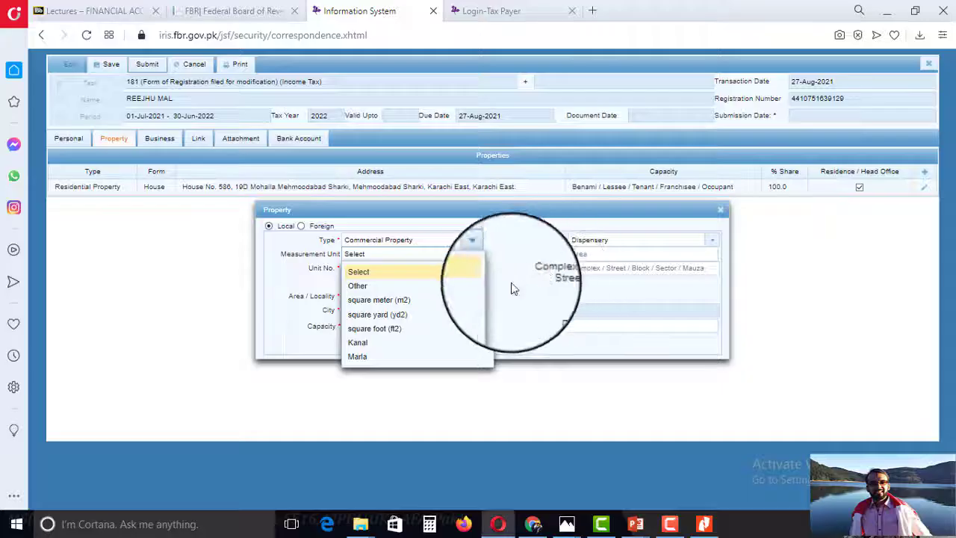
Enter the property's area as 40 in square metres (m2).
{"action": "left_click", "coordinate": [388, 310]}
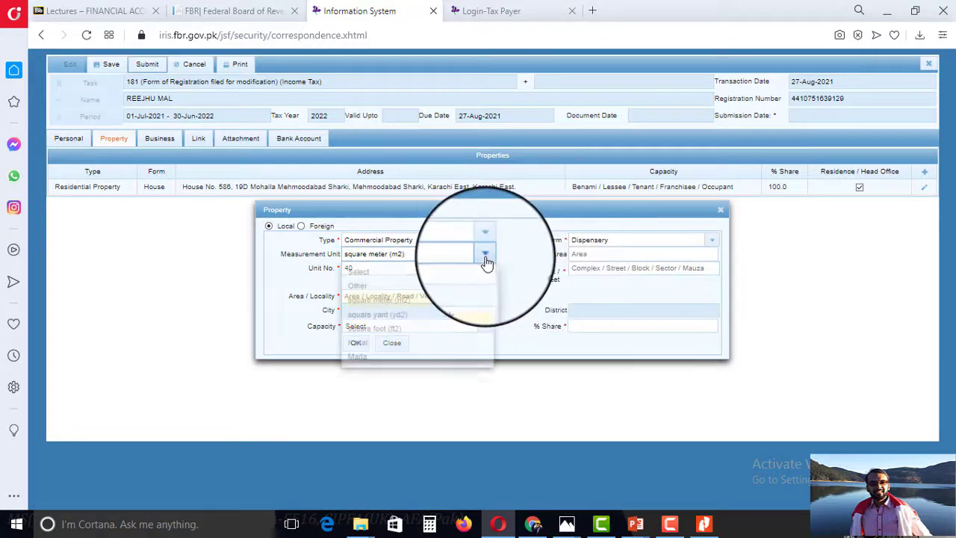
{"action": "left_click", "coordinate": [486, 262]}
{"action": "left_click", "coordinate": [586, 253]}
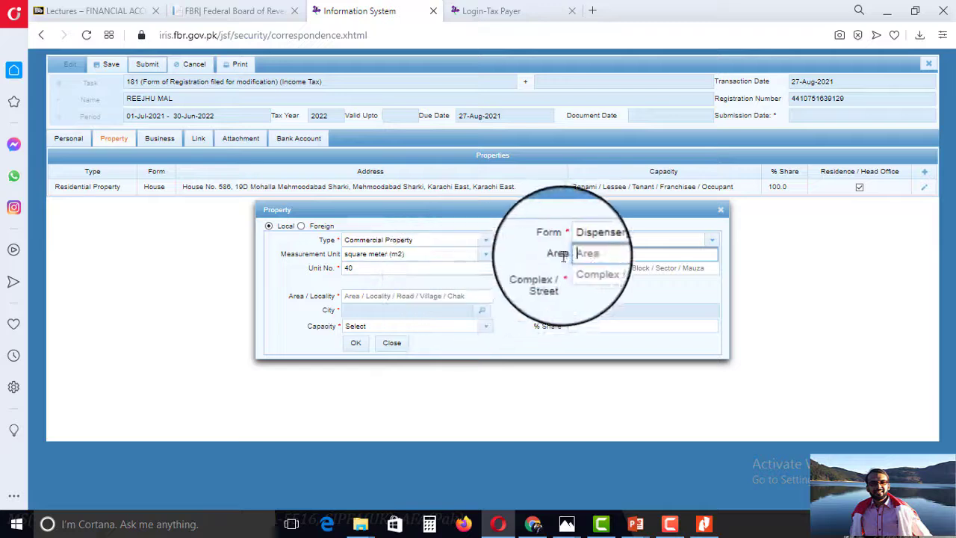
{"action": "type", "text": "7"}
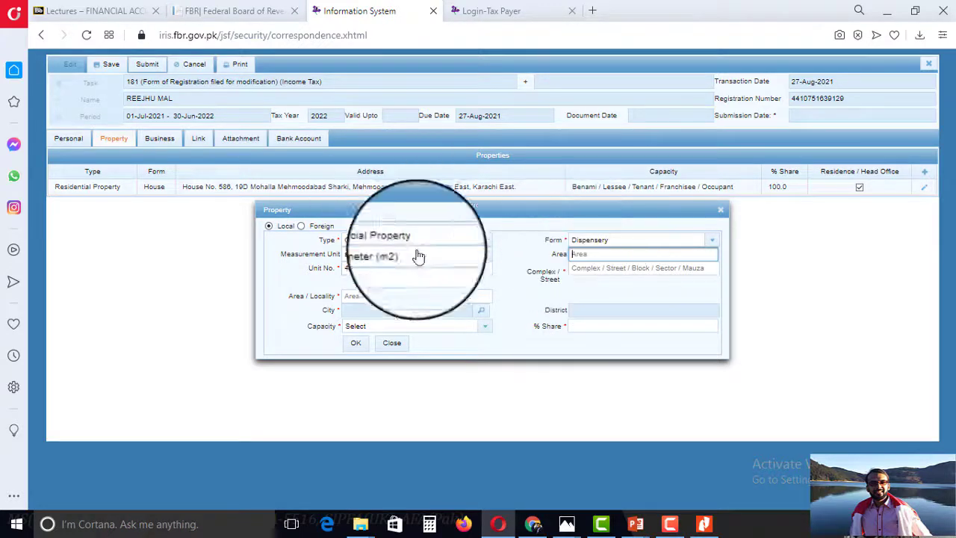
{"action": "double_click", "coordinate": [473, 267]}
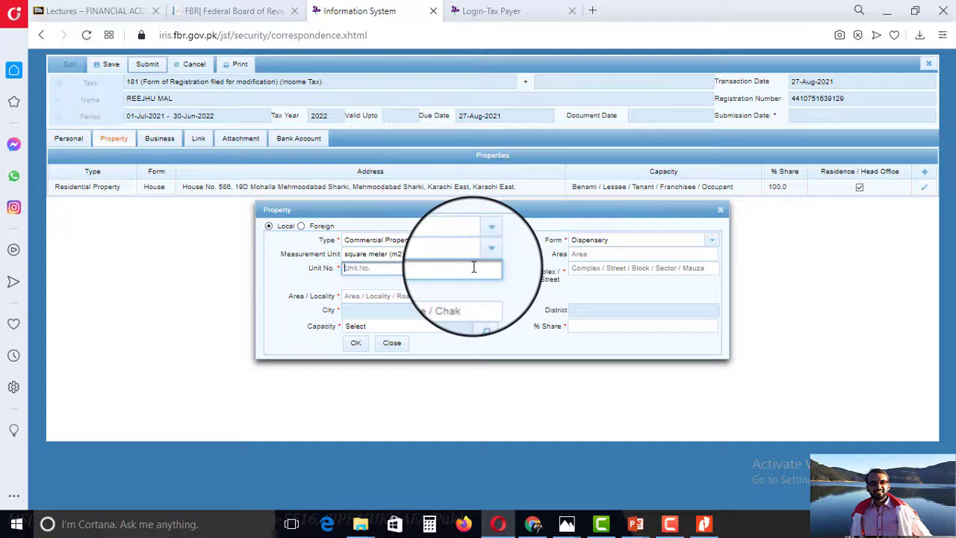
{"action": "left_click", "coordinate": [573, 254]}
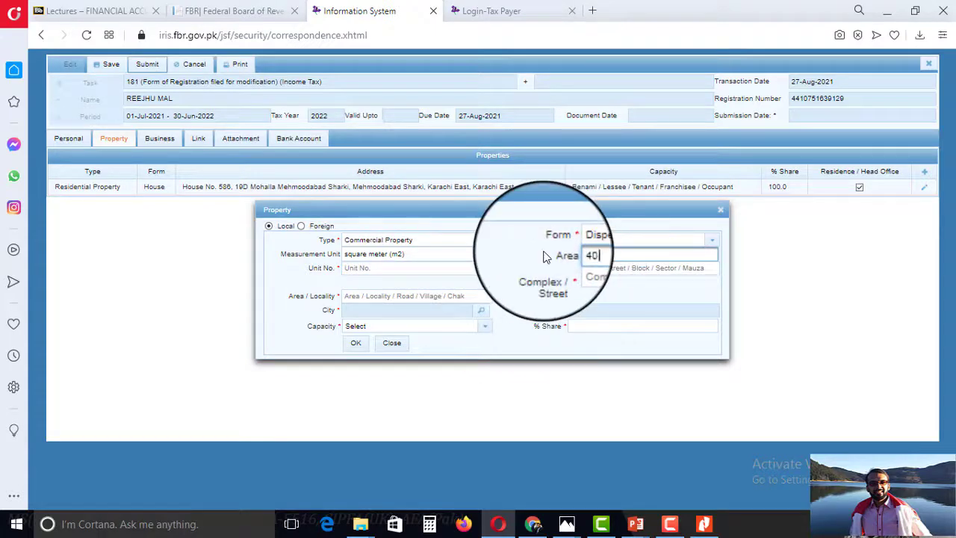
{"action": "left_click", "coordinate": [403, 269]}
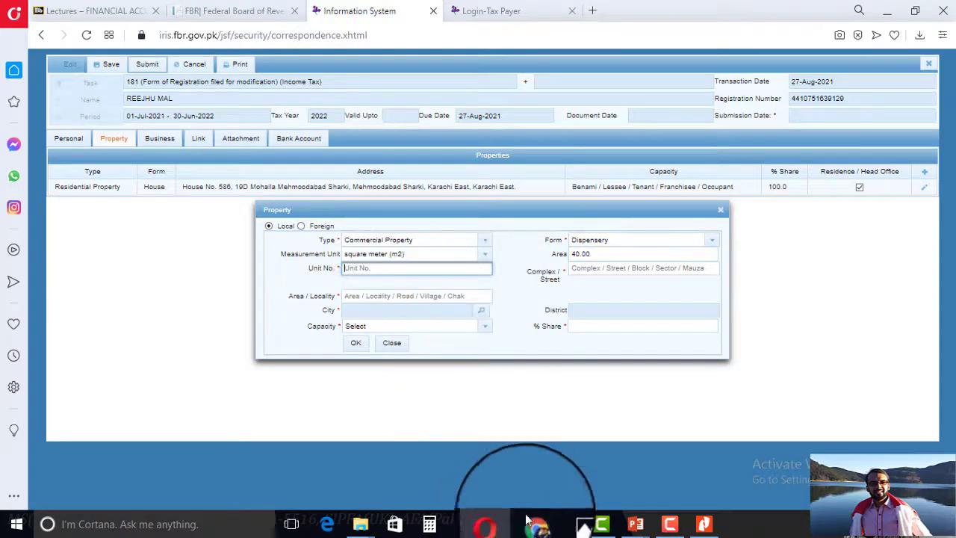
Check the DK Pharmacy card in Photos for property details, then return to the form.
{"action": "mouse_move", "coordinate": [567, 523]}
{"action": "left_click", "coordinate": [435, 475]}
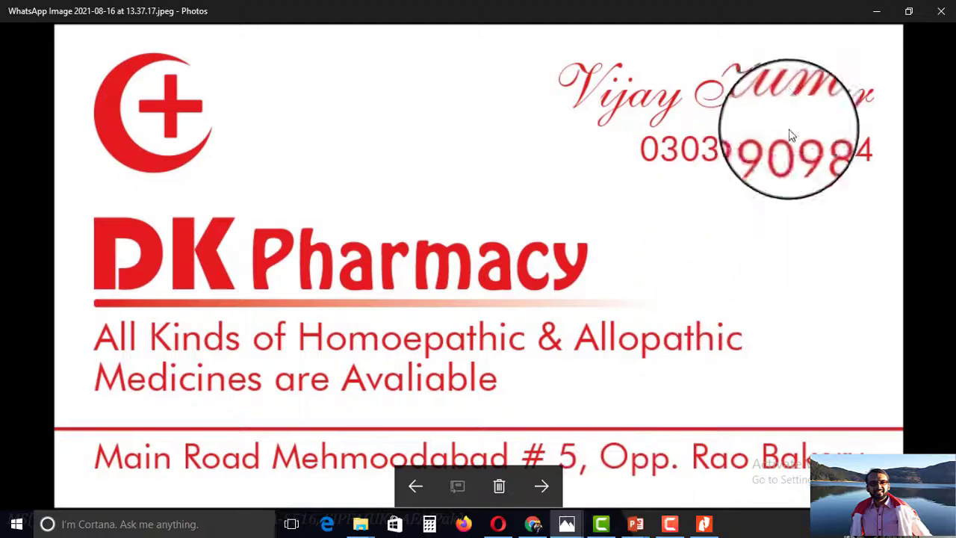
{"action": "left_click", "coordinate": [877, 11]}
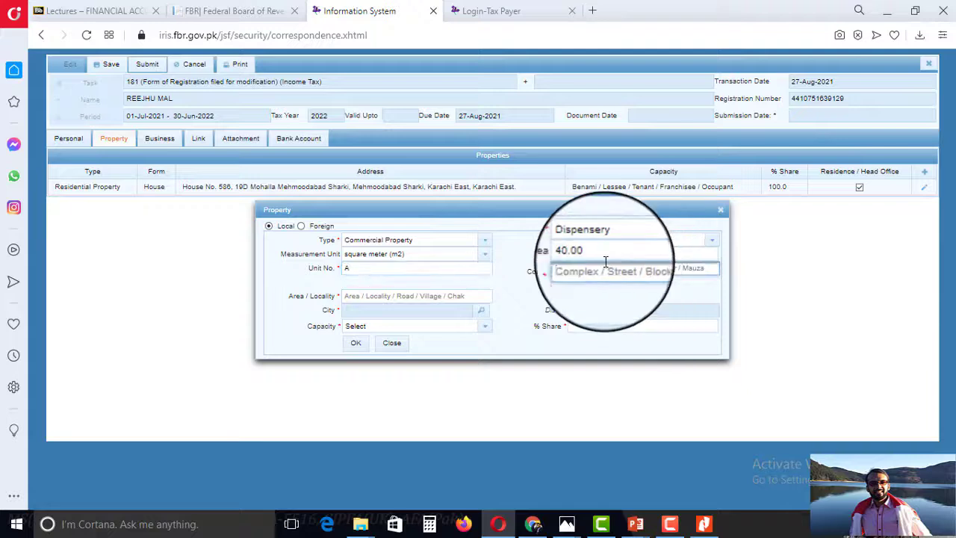
Enter unit number A and complex/street 5 for the property.
{"action": "left_click", "coordinate": [672, 525]}
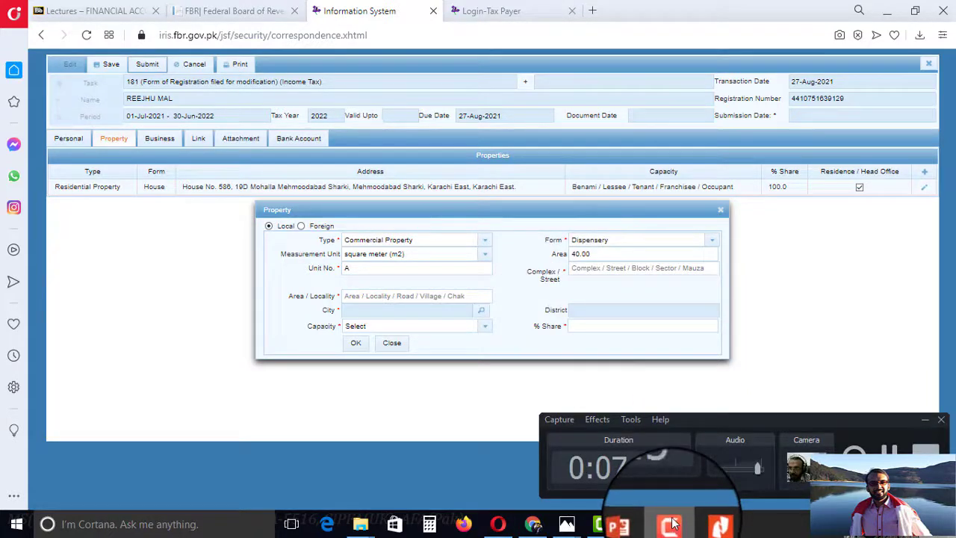
{"action": "left_click", "coordinate": [671, 525]}
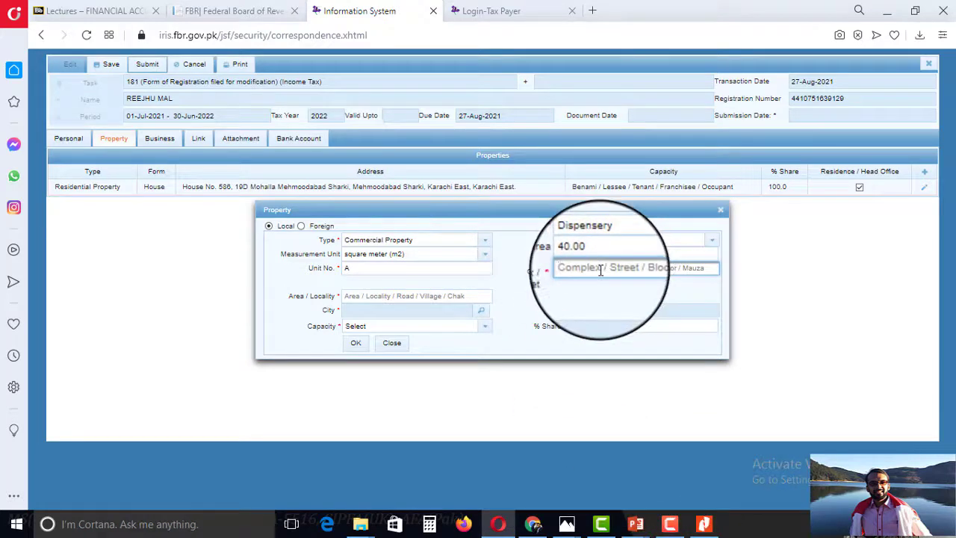
{"action": "type", "text": "5"}
{"action": "left_click", "coordinate": [441, 296]}
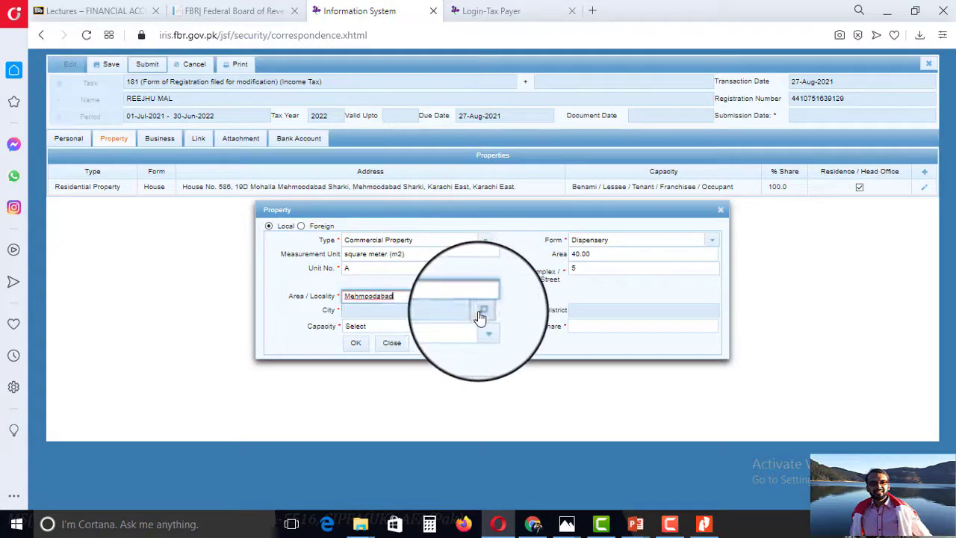
Search the City lookup for Karachi towns and check the DK Pharmacy letterhead for the address.
{"action": "left_click", "coordinate": [482, 309]}
{"action": "type", "text": "Karac"}
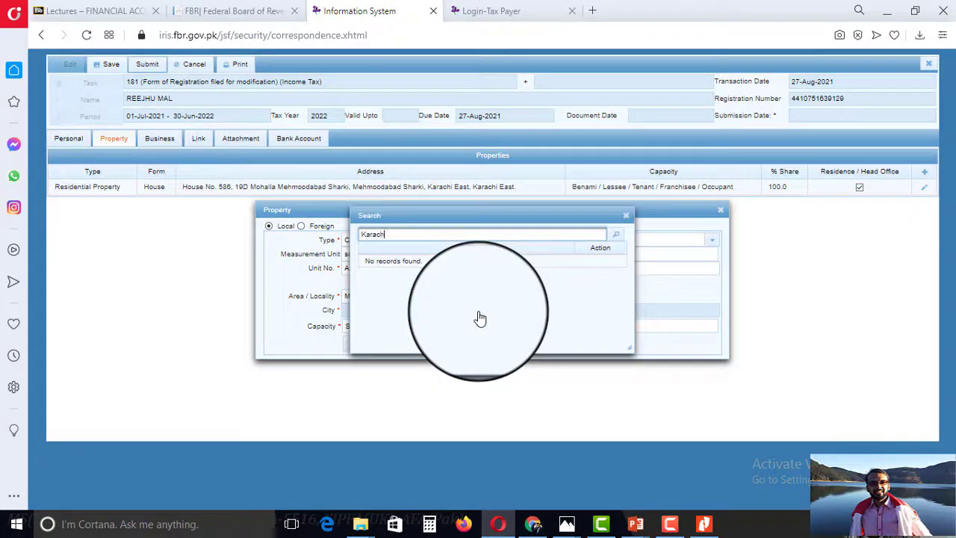
{"action": "type", "text": "hi"}
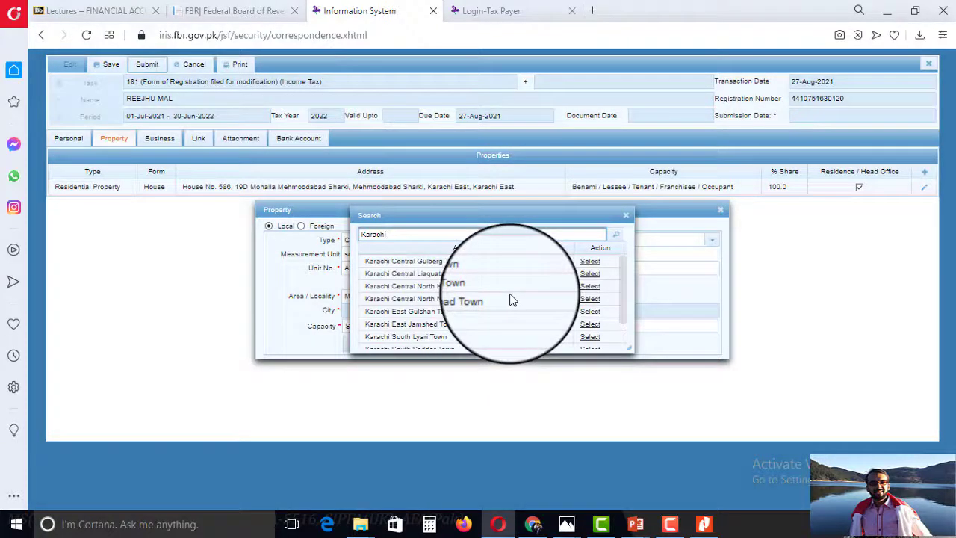
{"action": "left_click_drag", "start_coordinate": [623, 303], "coordinate": [619, 378]}
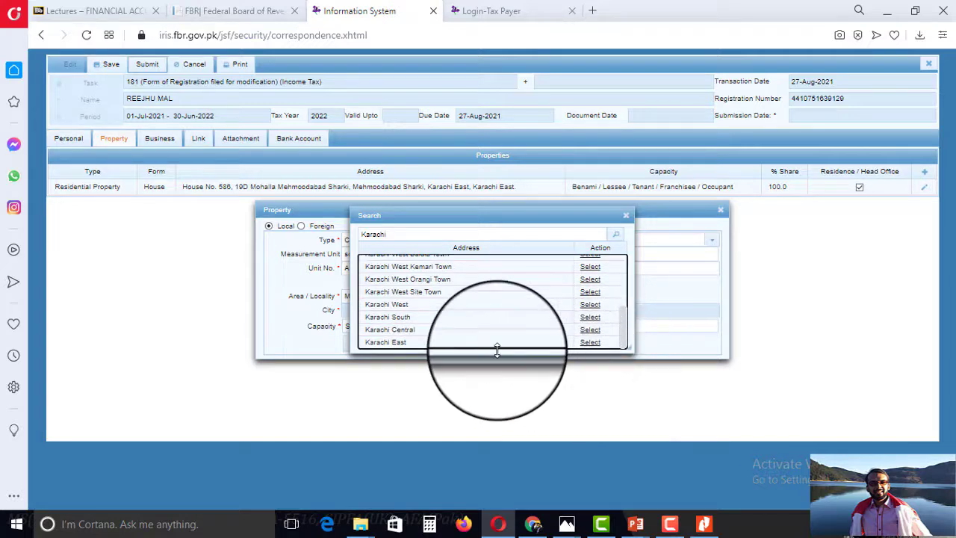
{"action": "scroll", "coordinate": [482, 321], "scroll_direction": "up", "scroll_amount": 3}
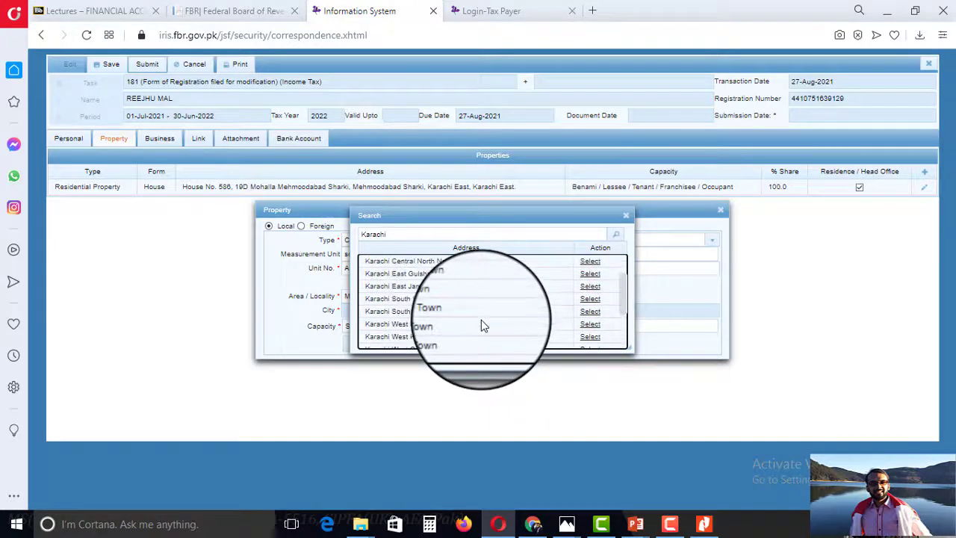
{"action": "scroll", "coordinate": [481, 313], "scroll_direction": "up", "scroll_amount": 2}
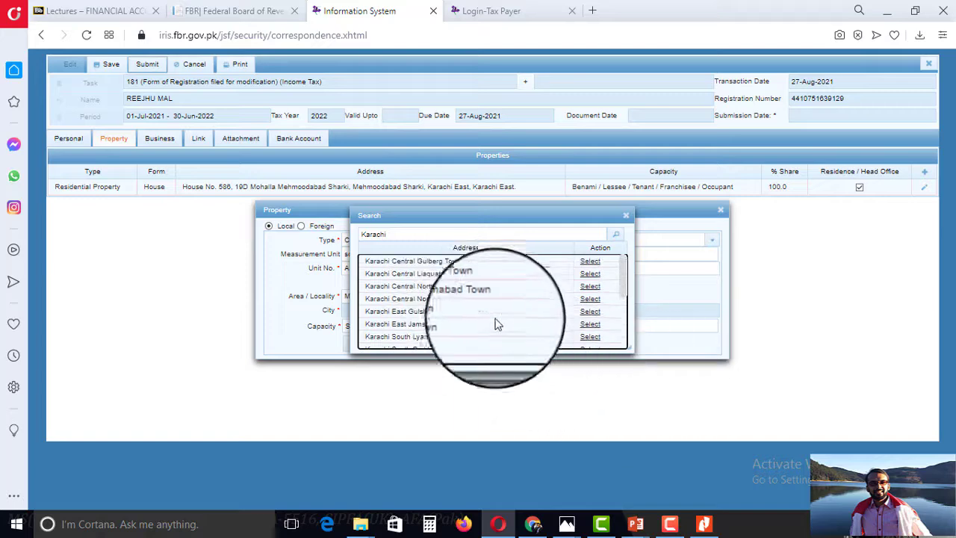
{"action": "mouse_move", "coordinate": [564, 527]}
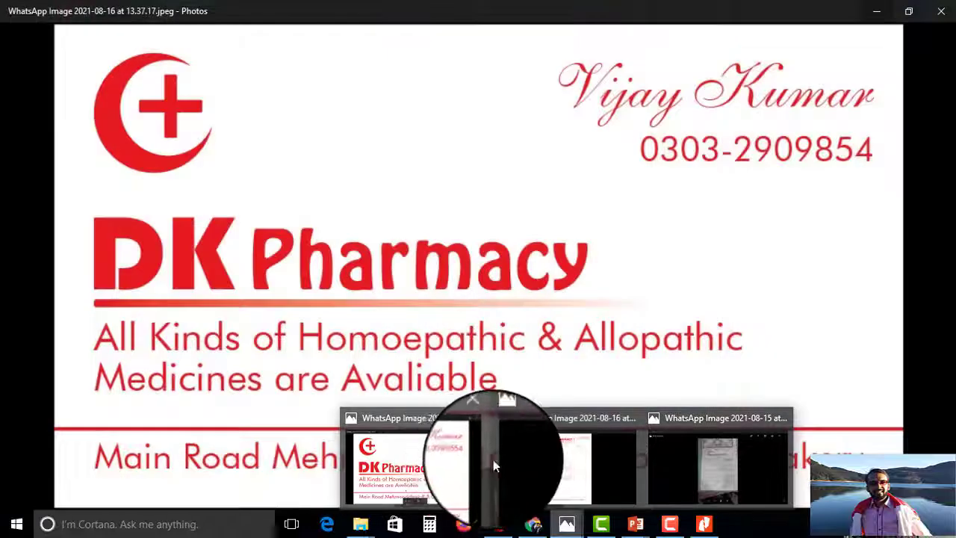
{"action": "left_click", "coordinate": [523, 462]}
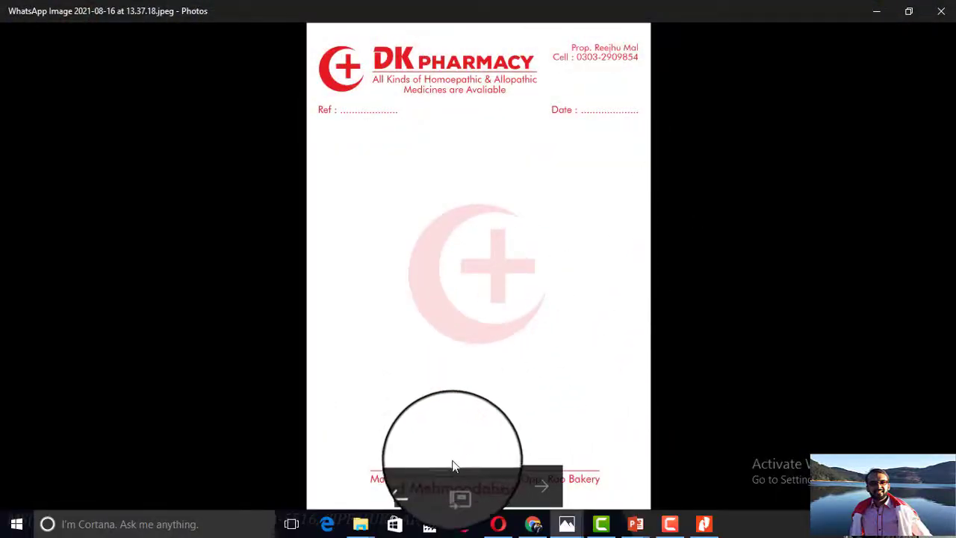
Close the letterhead image and switch back to the IRIS form tab.
{"action": "left_click", "coordinate": [876, 12]}
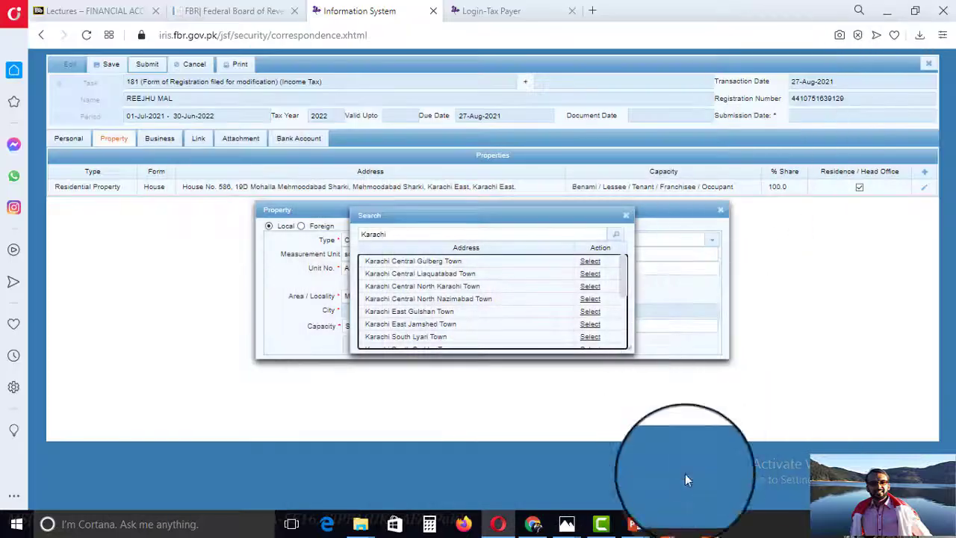
{"action": "left_click", "coordinate": [670, 527]}
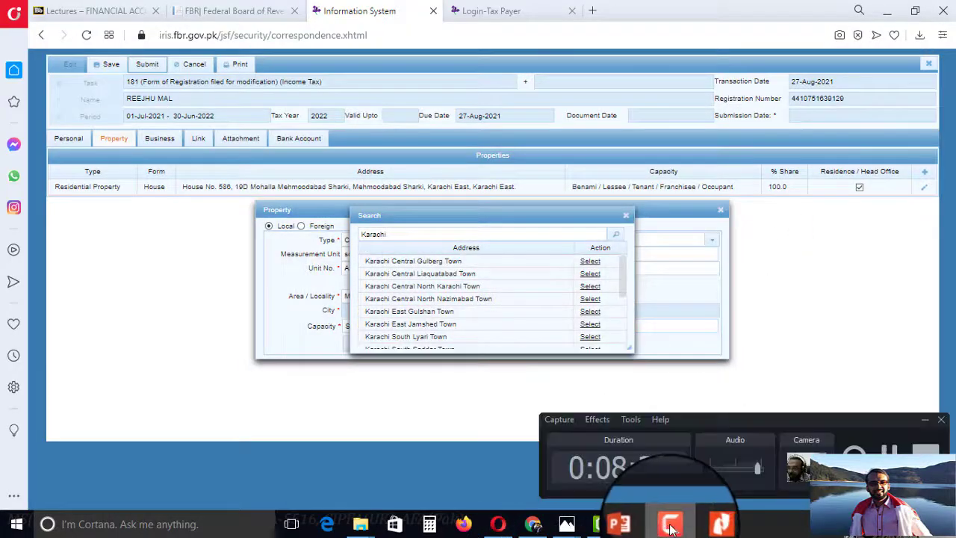
{"action": "left_click", "coordinate": [888, 452]}
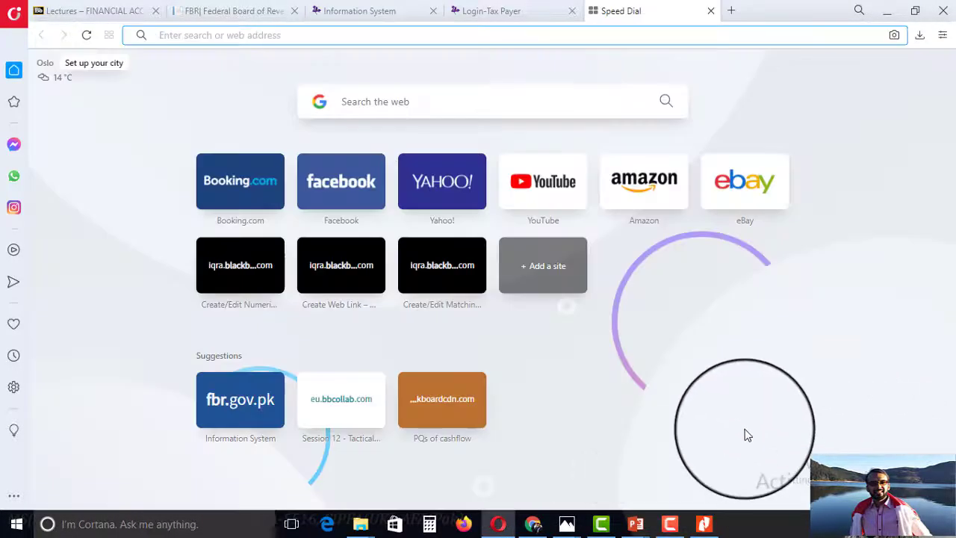
{"action": "left_click", "coordinate": [670, 526]}
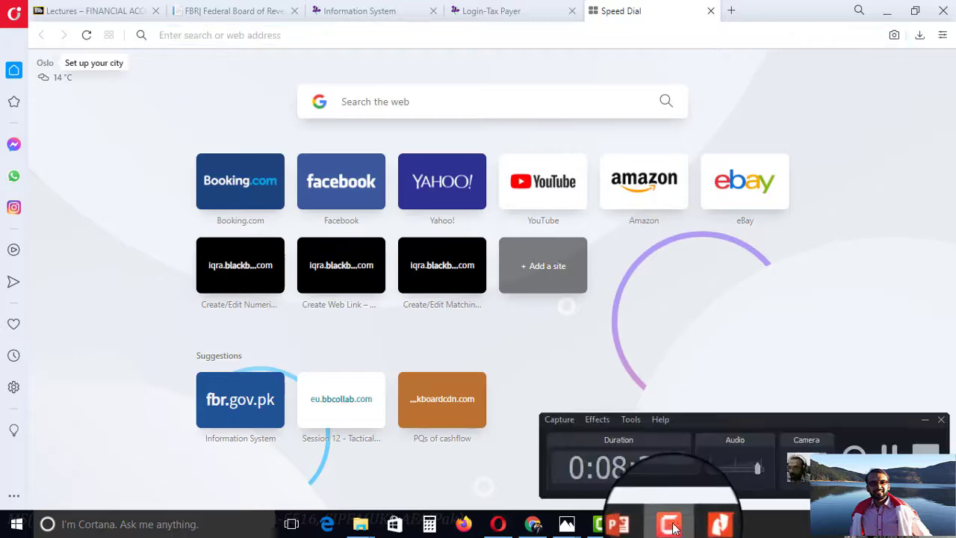
{"action": "left_click", "coordinate": [673, 526]}
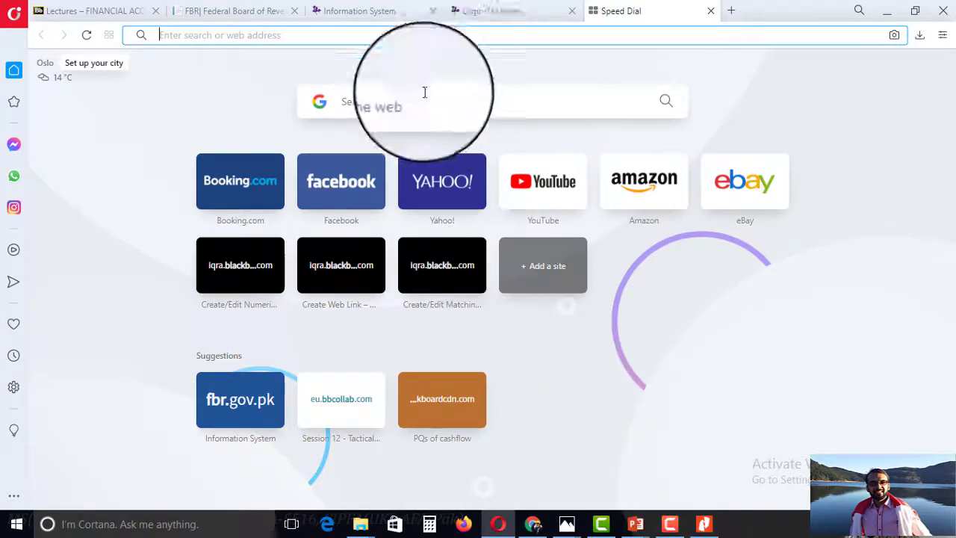
{"action": "left_click", "coordinate": [490, 11]}
{"action": "left_click", "coordinate": [365, 9]}
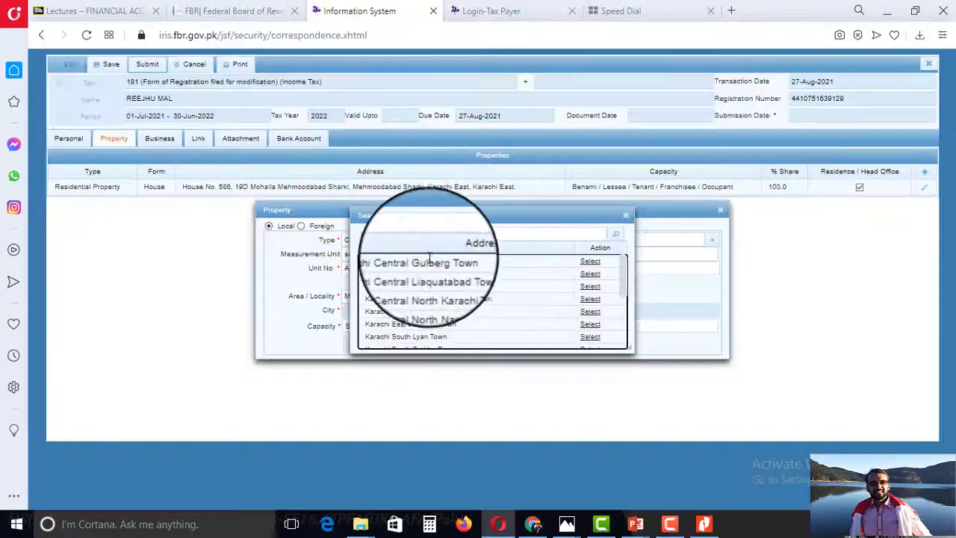
Search Google for 'mahmoodabad karachi' in a new tab.
{"action": "left_click", "coordinate": [616, 12]}
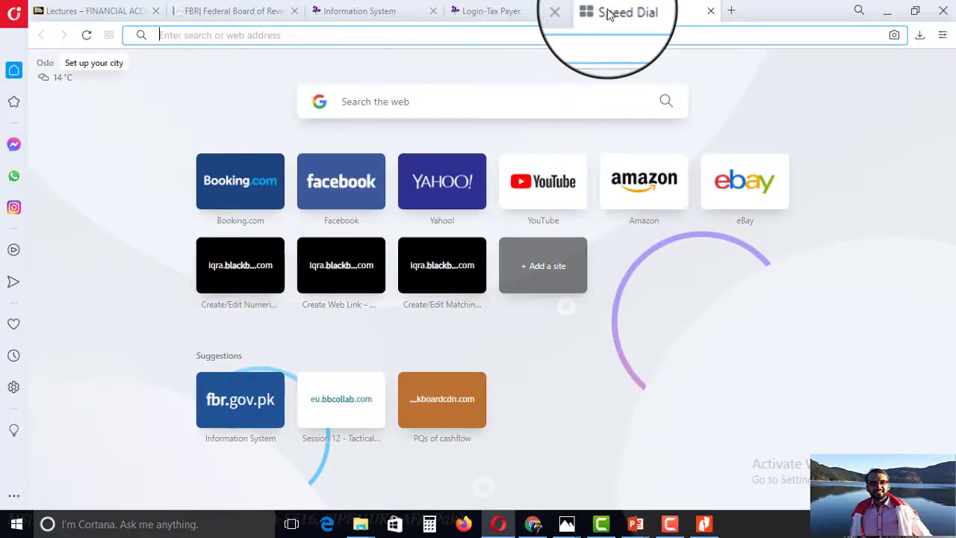
{"action": "type", "text": "mahmoodabad karachi"}
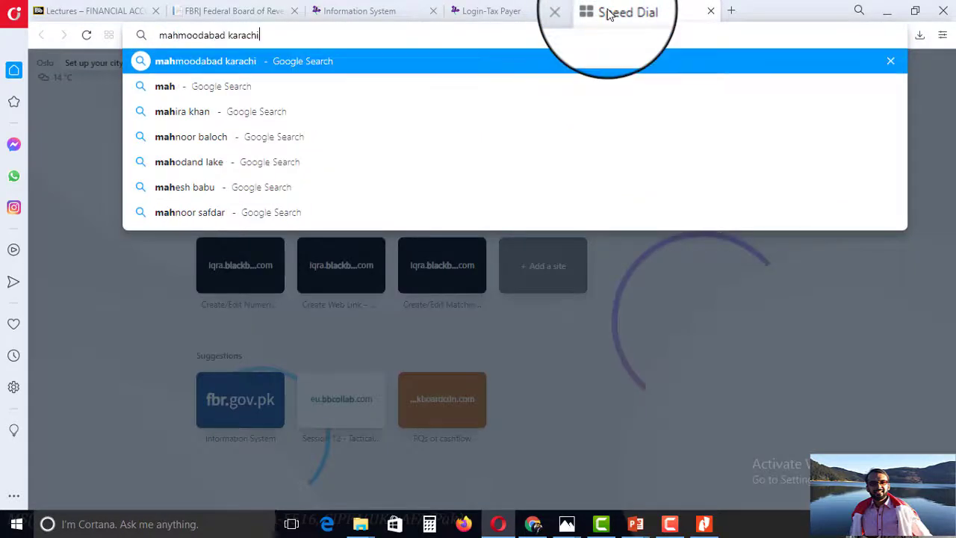
{"action": "key", "text": "Return"}
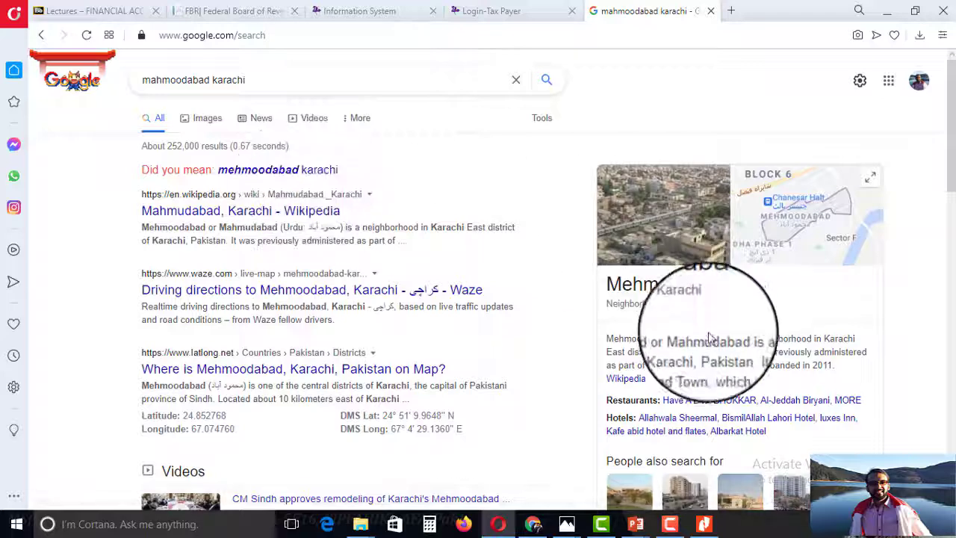
Add the property with city Karachi East, Benami/Lessee/Tenant/Franchisee/Occupant capacity and 1% share.
{"action": "left_click", "coordinate": [396, 10]}
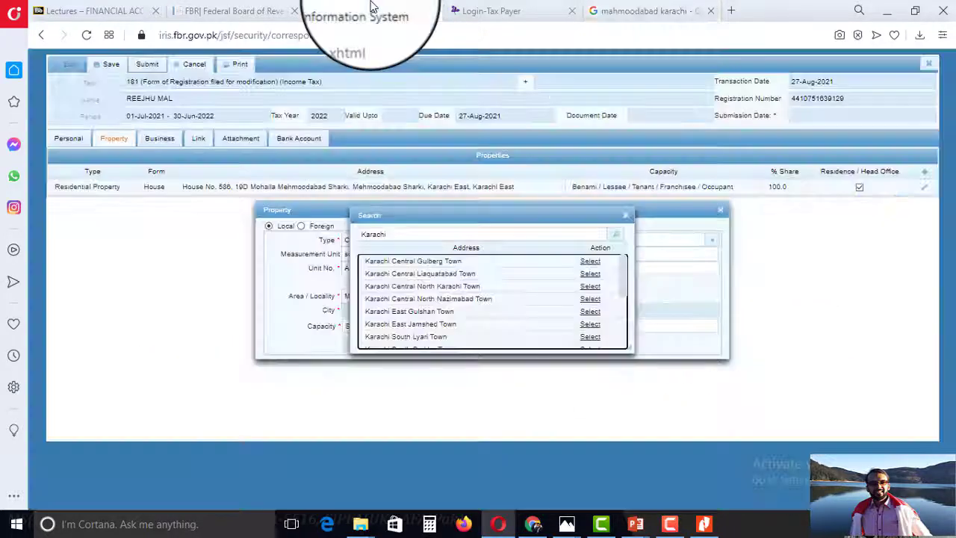
{"action": "scroll", "coordinate": [454, 312], "scroll_direction": "down", "scroll_amount": 5}
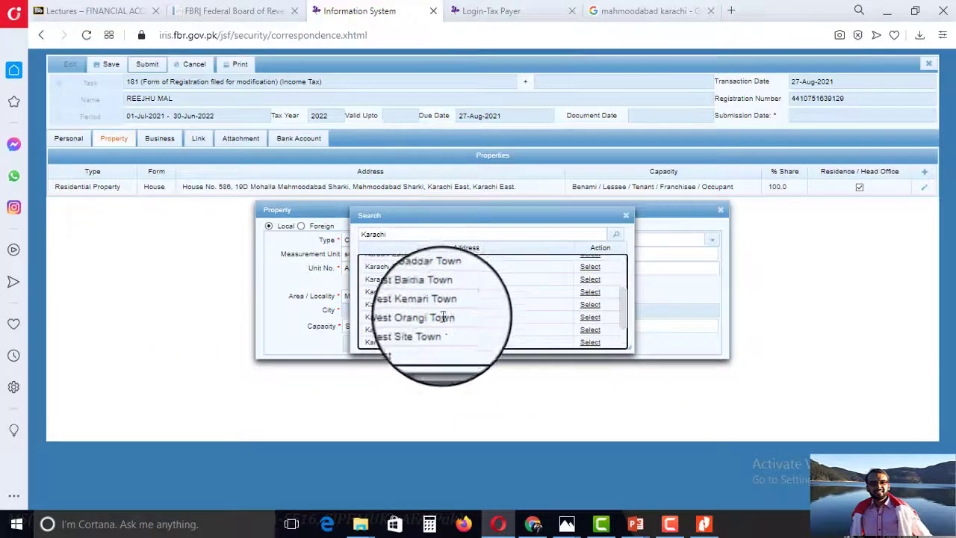
{"action": "scroll", "coordinate": [422, 298], "scroll_direction": "down", "scroll_amount": 3}
{"action": "left_click", "coordinate": [583, 346]}
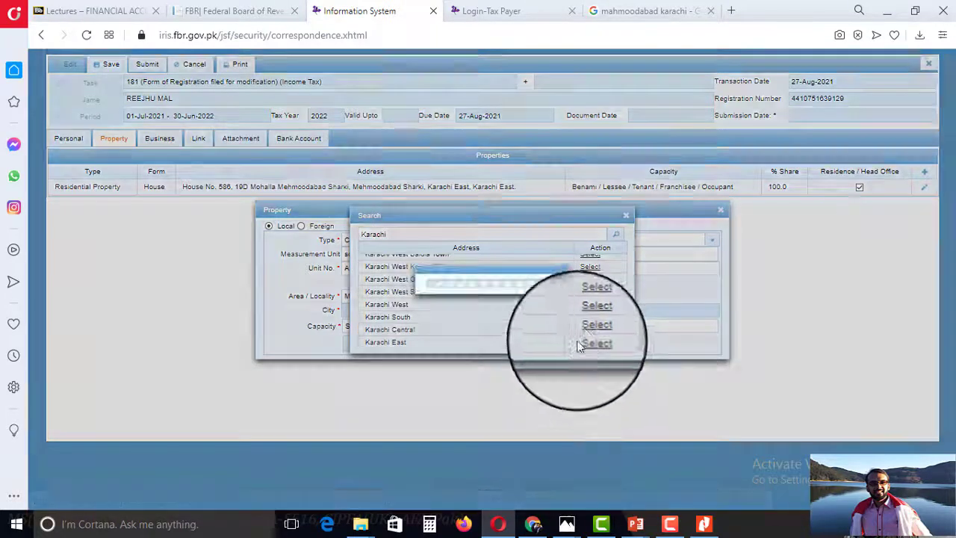
{"action": "left_click", "coordinate": [373, 327]}
{"action": "left_click", "coordinate": [388, 352]}
{"action": "left_click", "coordinate": [559, 324]}
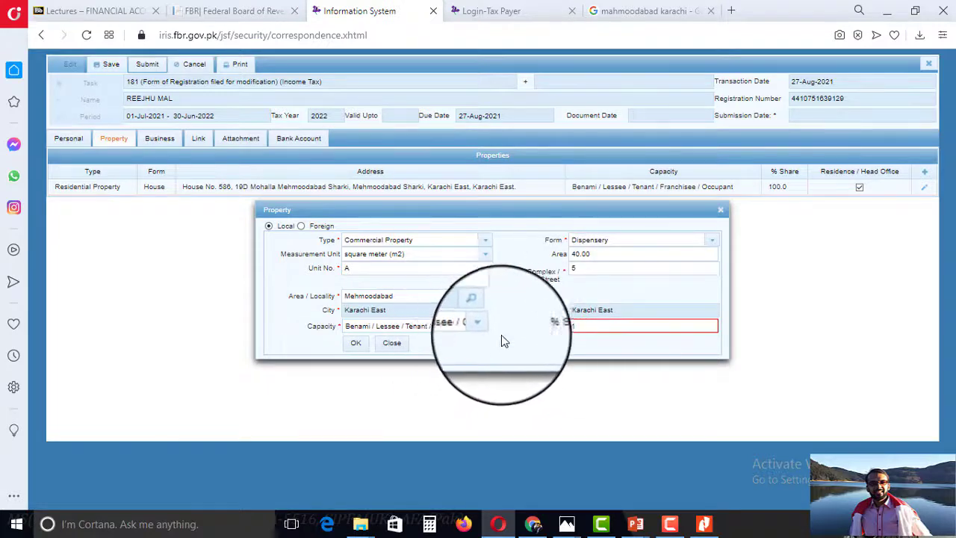
{"action": "left_click", "coordinate": [362, 352]}
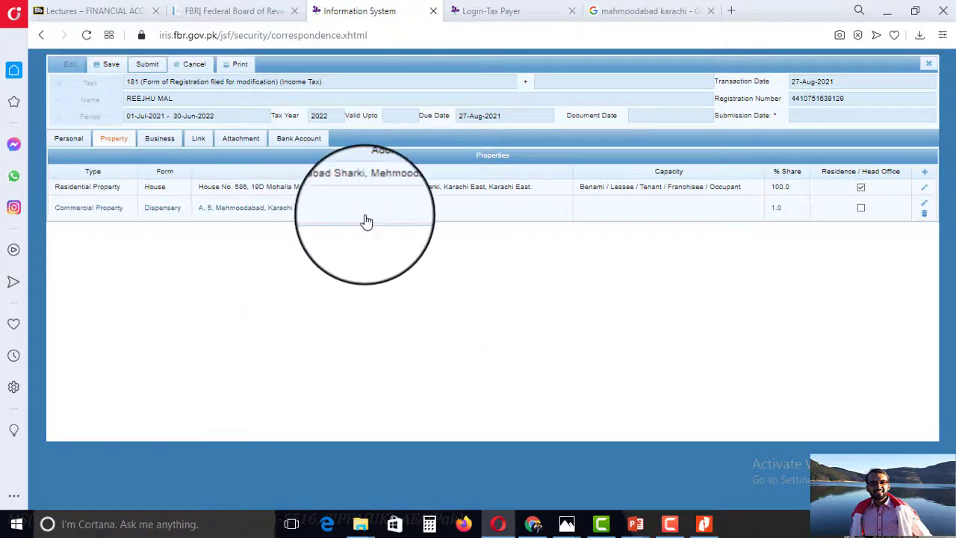
Edit the commercial property row, set its form to Shop-land, and save it.
{"action": "left_click", "coordinate": [153, 213]}
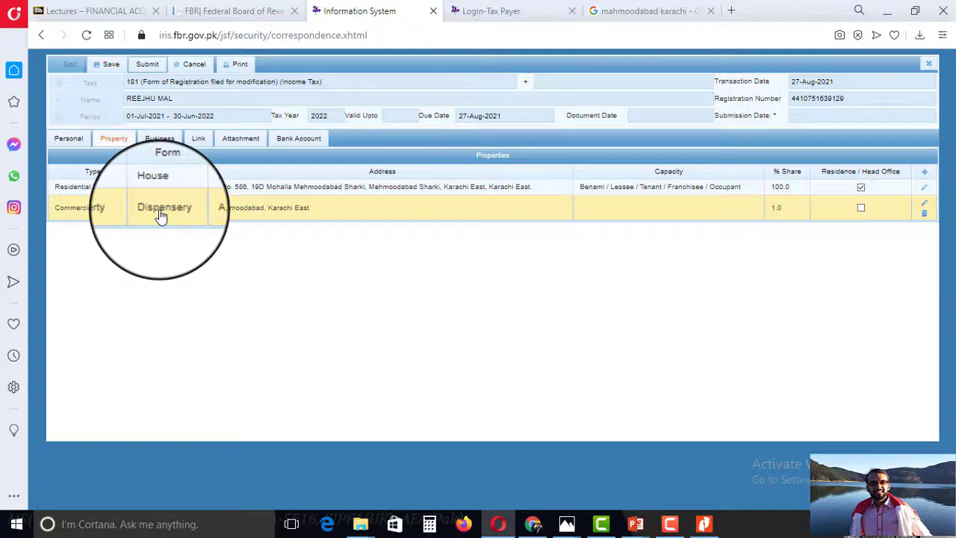
{"action": "left_click", "coordinate": [924, 204]}
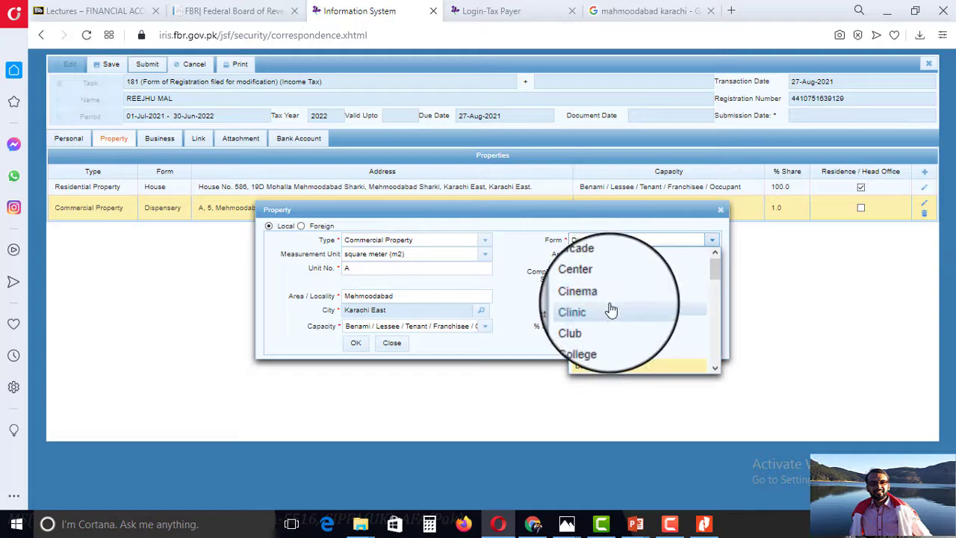
{"action": "scroll", "coordinate": [611, 310], "scroll_direction": "down", "scroll_amount": 3}
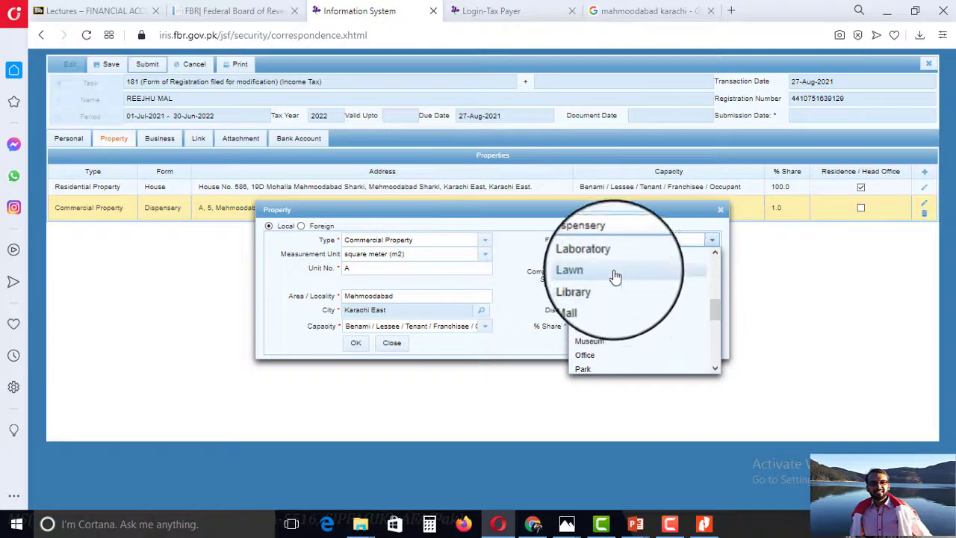
{"action": "scroll", "coordinate": [619, 288], "scroll_direction": "down", "scroll_amount": 2}
{"action": "scroll", "coordinate": [623, 288], "scroll_direction": "down", "scroll_amount": 4}
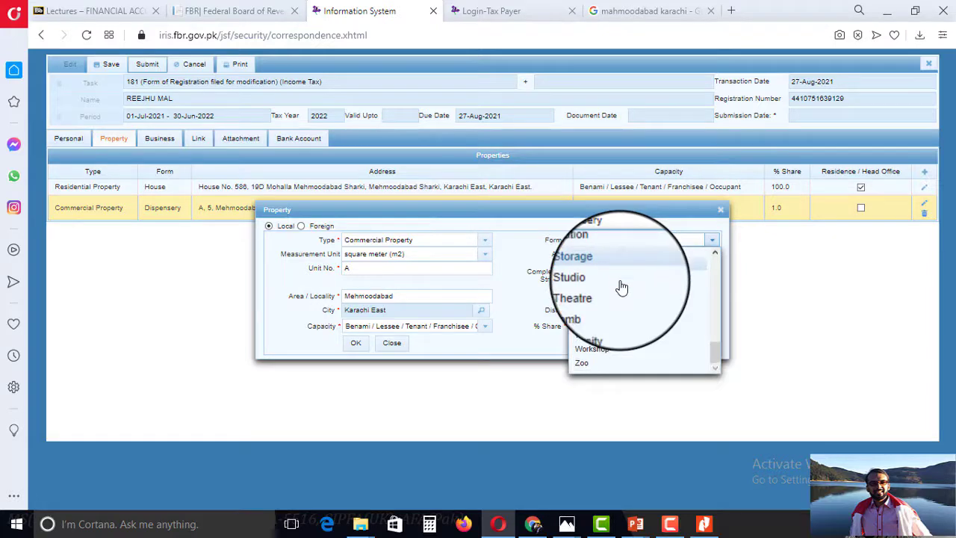
{"action": "scroll", "coordinate": [620, 285], "scroll_direction": "up", "scroll_amount": 2}
{"action": "left_click", "coordinate": [617, 299]}
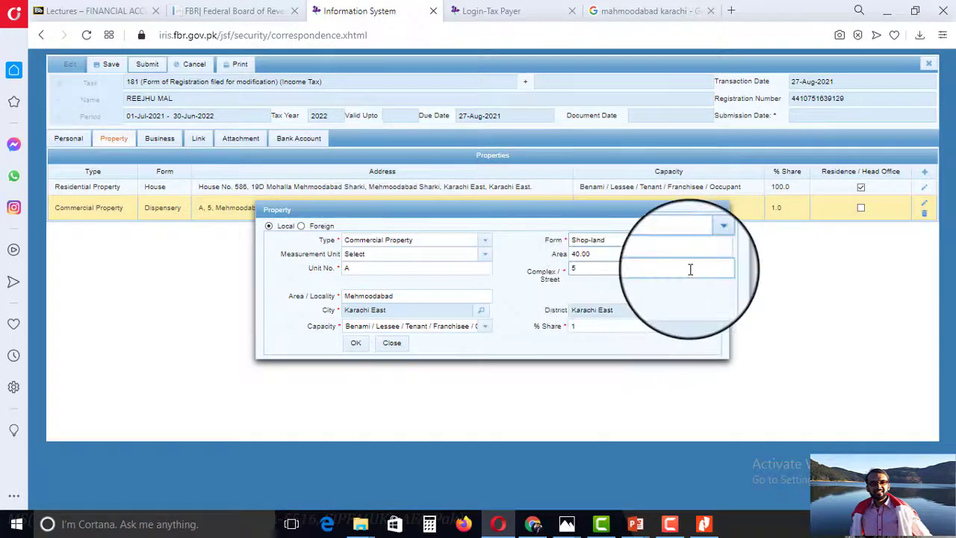
{"action": "left_click", "coordinate": [355, 342]}
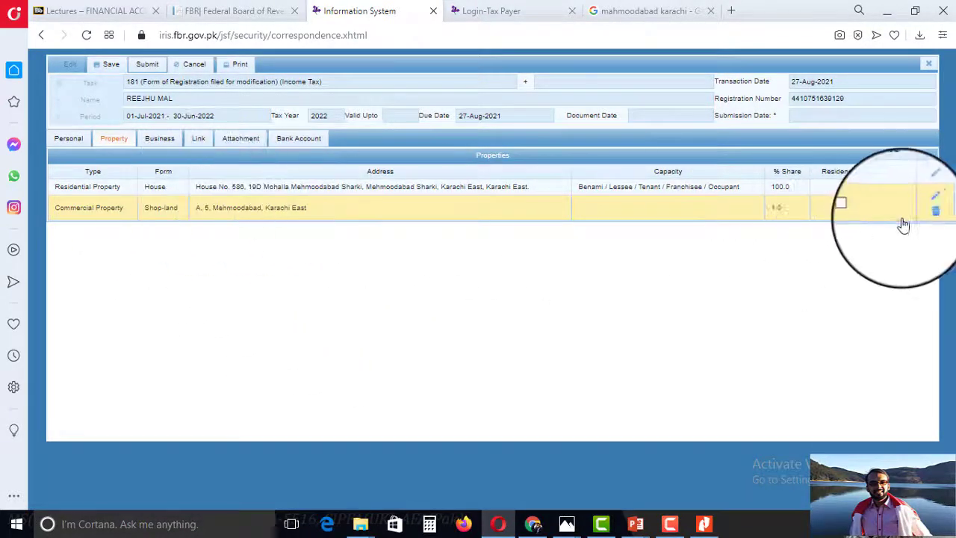
{"action": "left_click", "coordinate": [157, 144]}
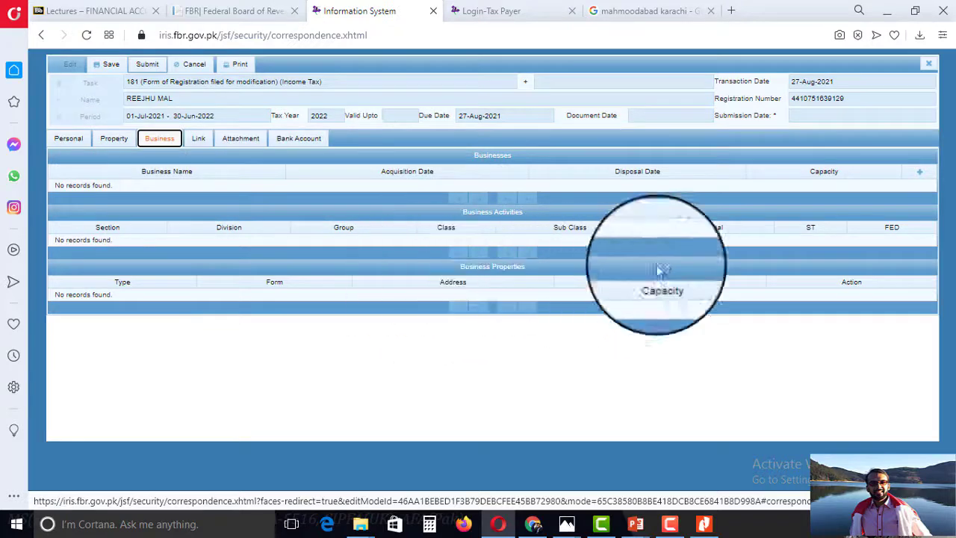
Add a business entry DK Pharmacy with acquisition date 8/5/21 and capacity Owner.
{"action": "left_click", "coordinate": [919, 171]}
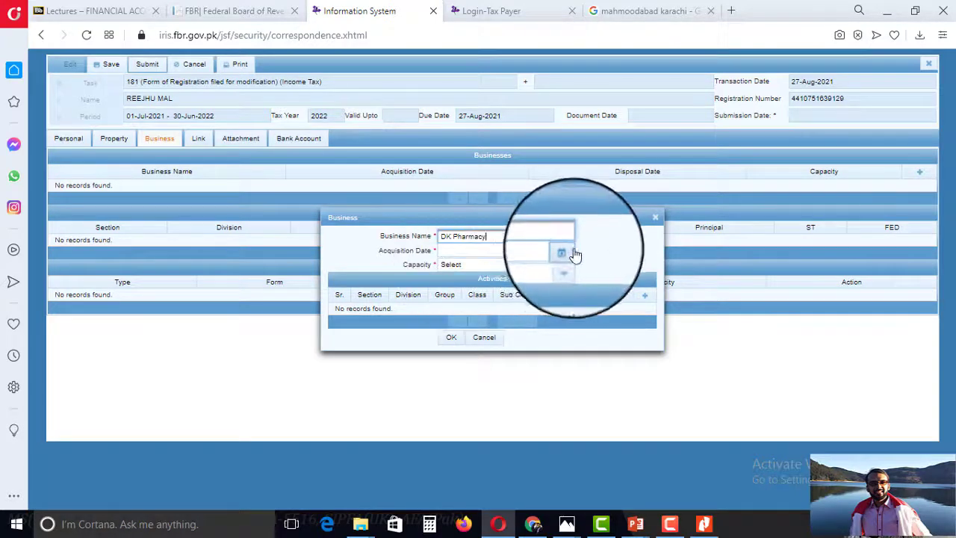
{"action": "left_click", "coordinate": [566, 253]}
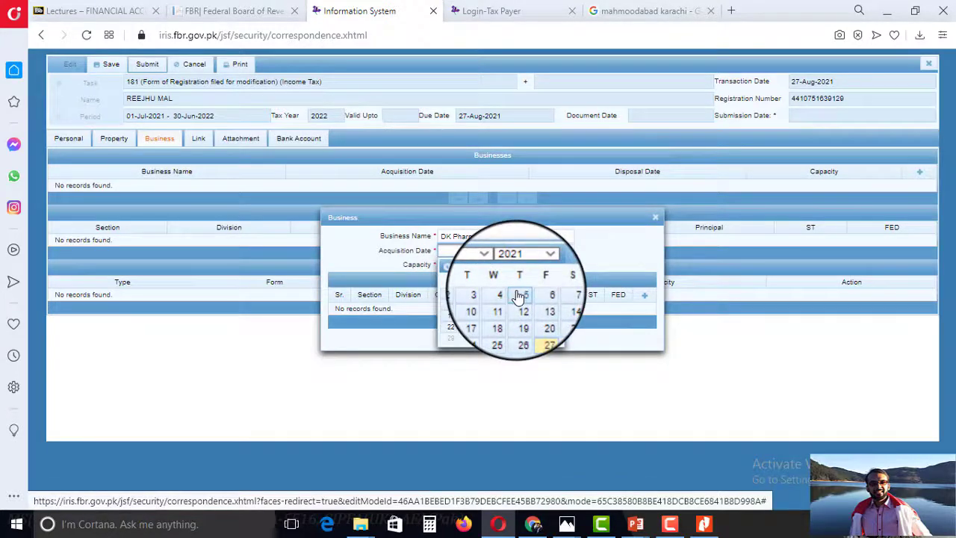
{"action": "left_click", "coordinate": [519, 296]}
{"action": "left_click", "coordinate": [567, 268]}
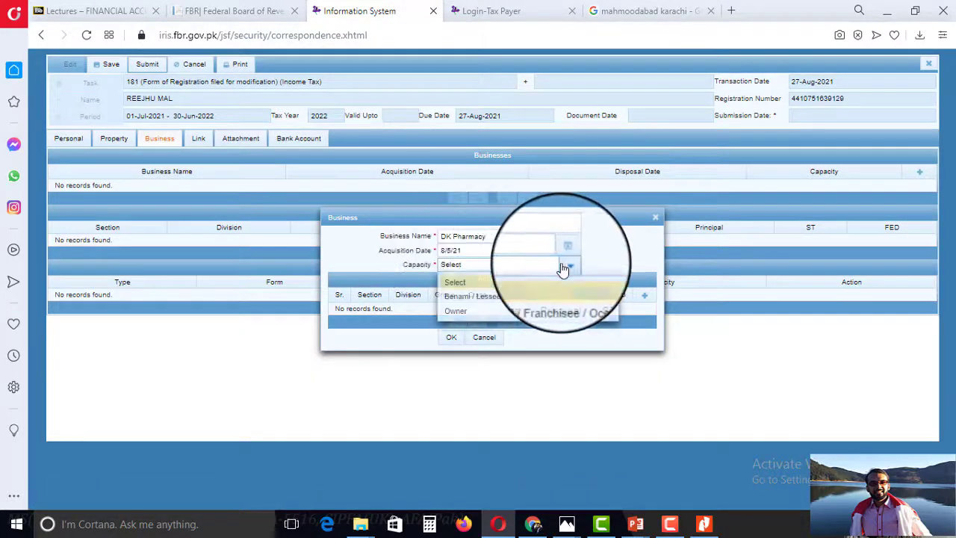
{"action": "left_click", "coordinate": [452, 311]}
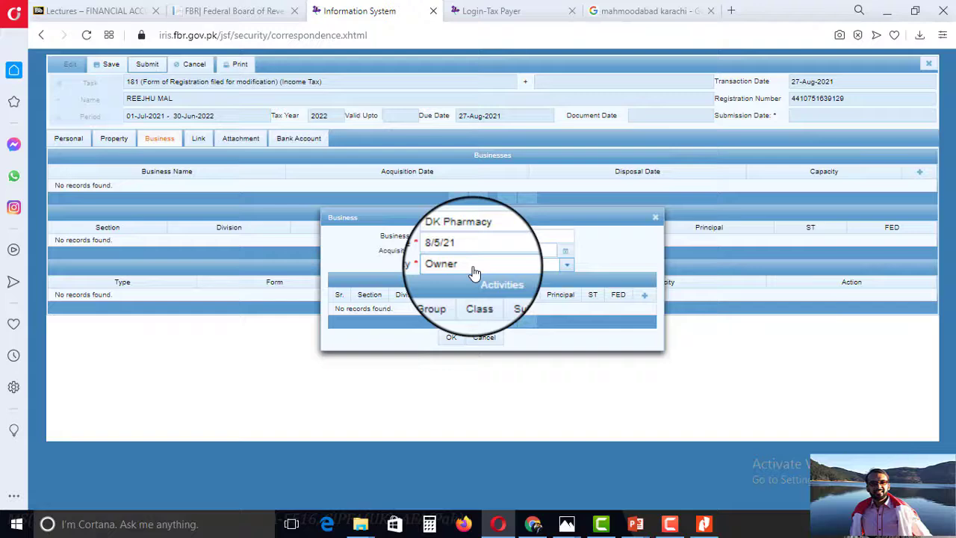
Add a principal activity and search the Section lookup for 'pharmacy' and 'medicine'.
{"action": "left_click", "coordinate": [644, 297]}
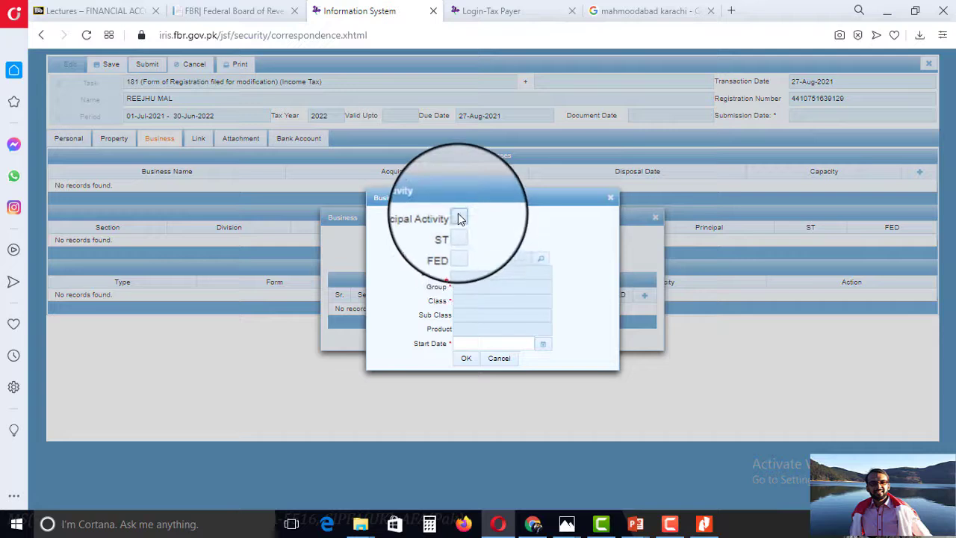
{"action": "left_click", "coordinate": [459, 218]}
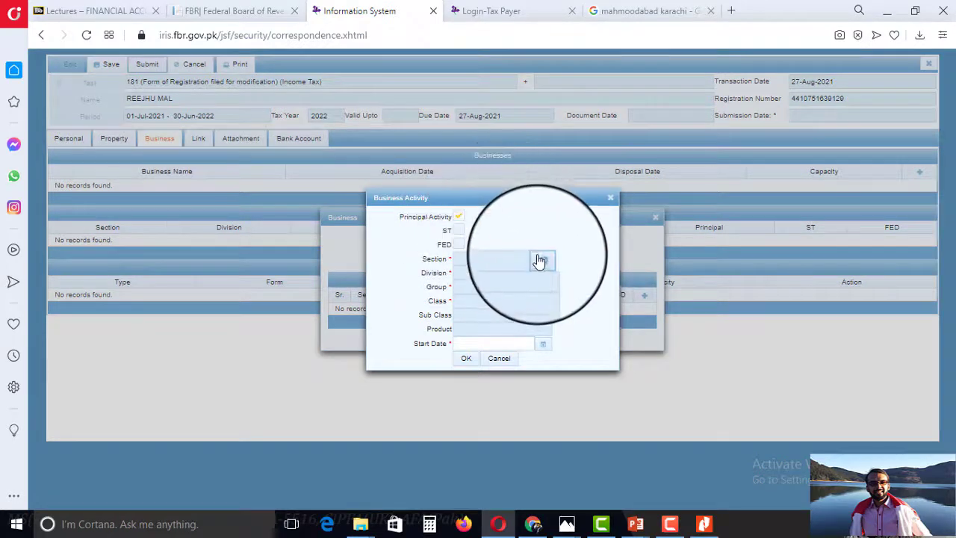
{"action": "left_click", "coordinate": [541, 261]}
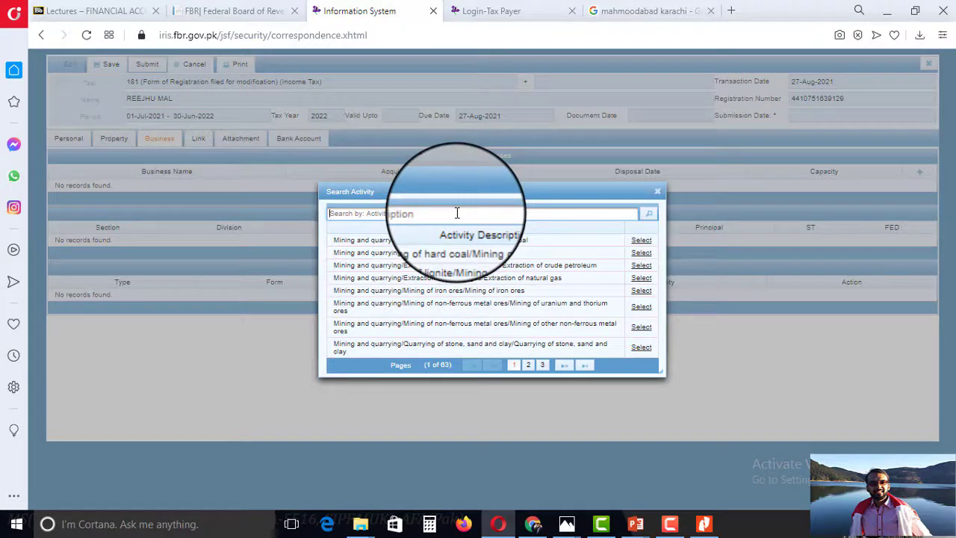
{"action": "type", "text": "pharmacy"}
{"action": "key", "text": "Return"}
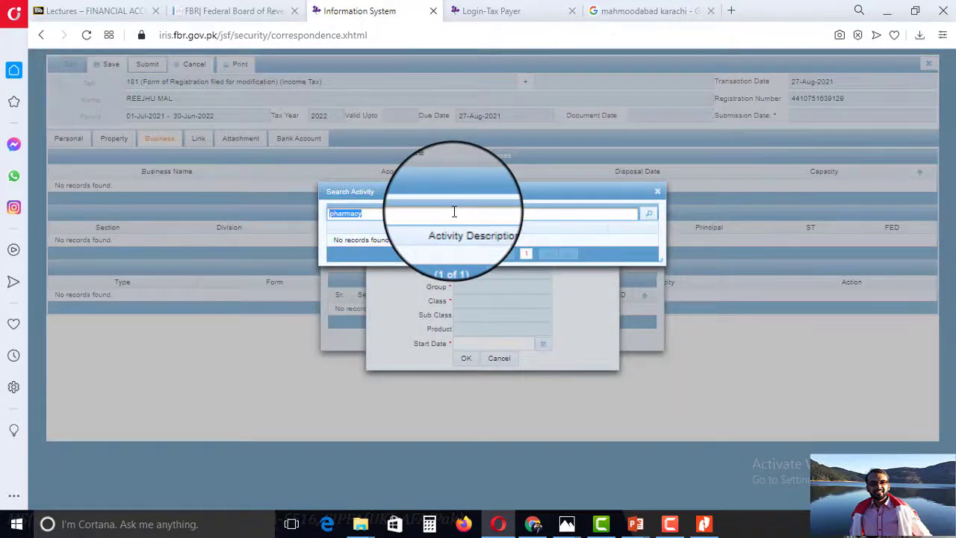
{"action": "type", "text": "medicine"}
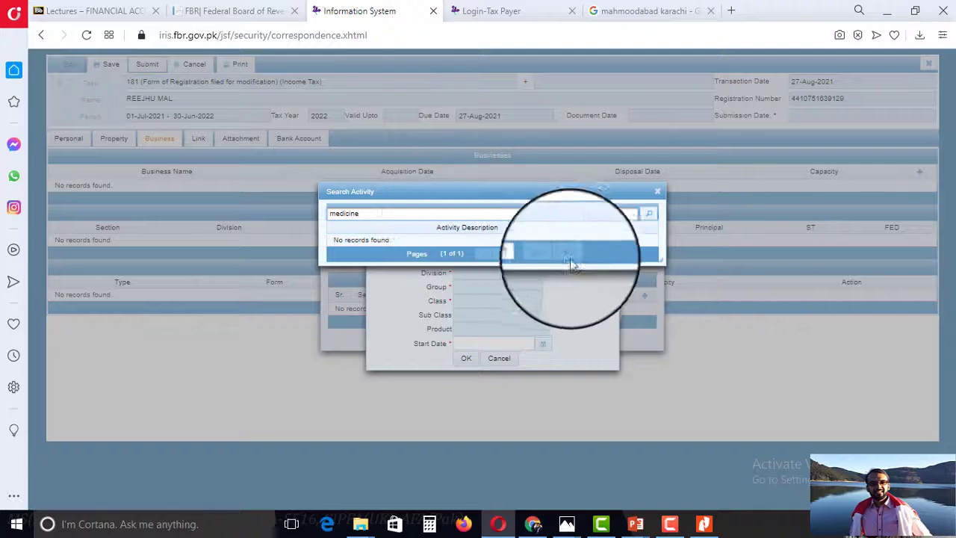
{"action": "left_click", "coordinate": [649, 213]}
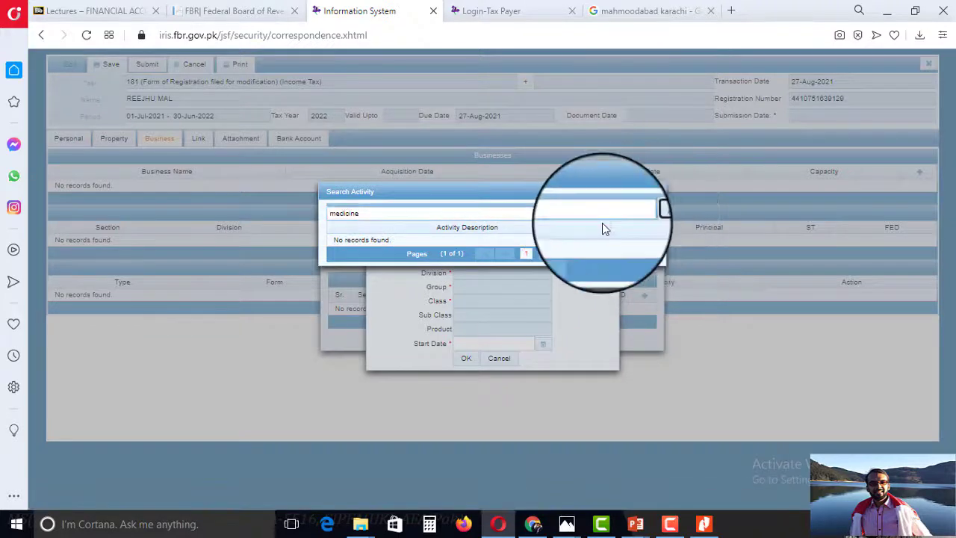
Clear the activity search to list all 63 pages of activities.
{"action": "triple_click", "coordinate": [450, 212]}
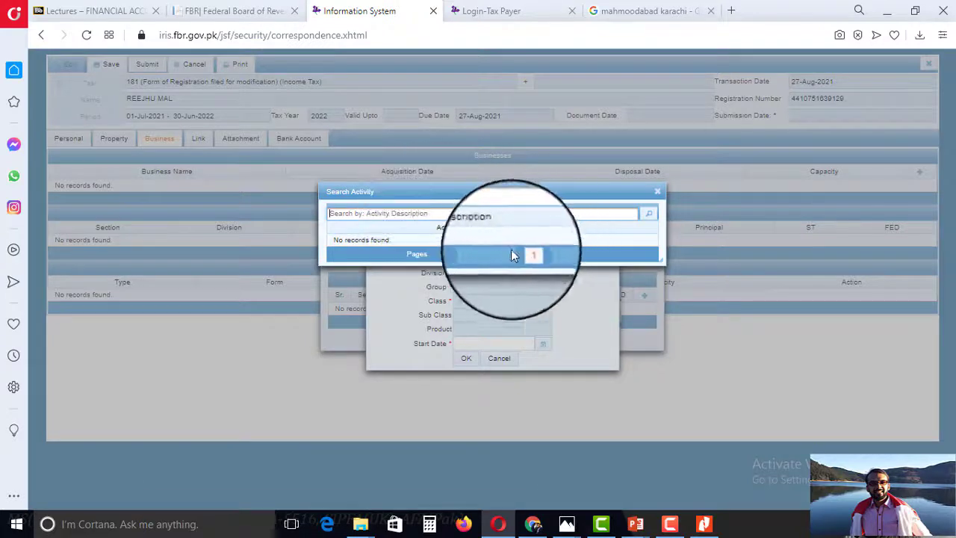
{"action": "left_click", "coordinate": [656, 191]}
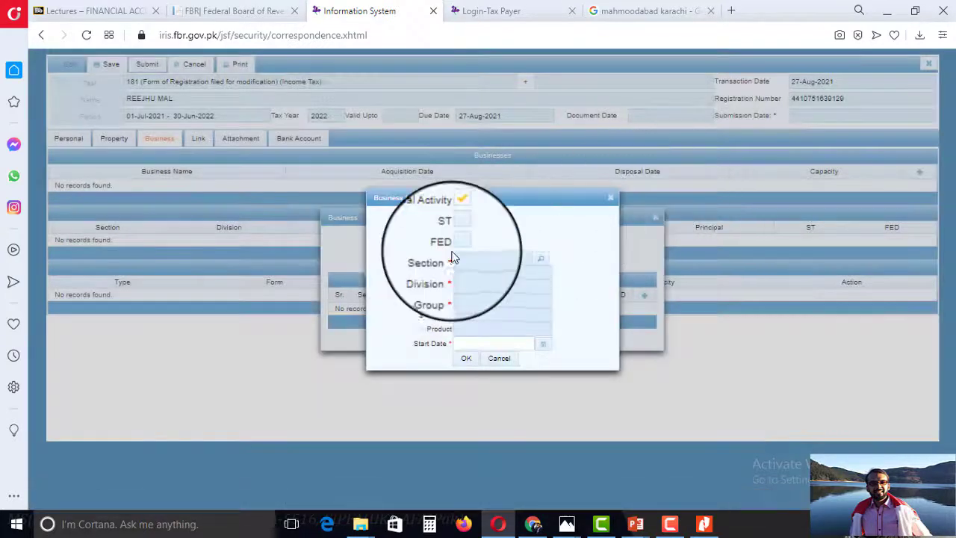
{"action": "left_click", "coordinate": [544, 261]}
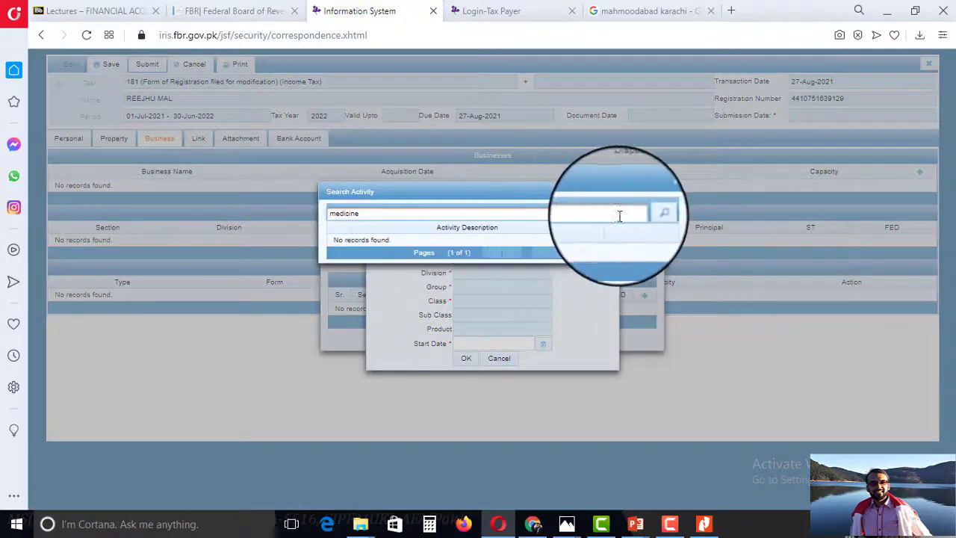
{"action": "left_click", "coordinate": [573, 216]}
{"action": "key", "text": "BackSpace"}
{"action": "left_click", "coordinate": [648, 214]}
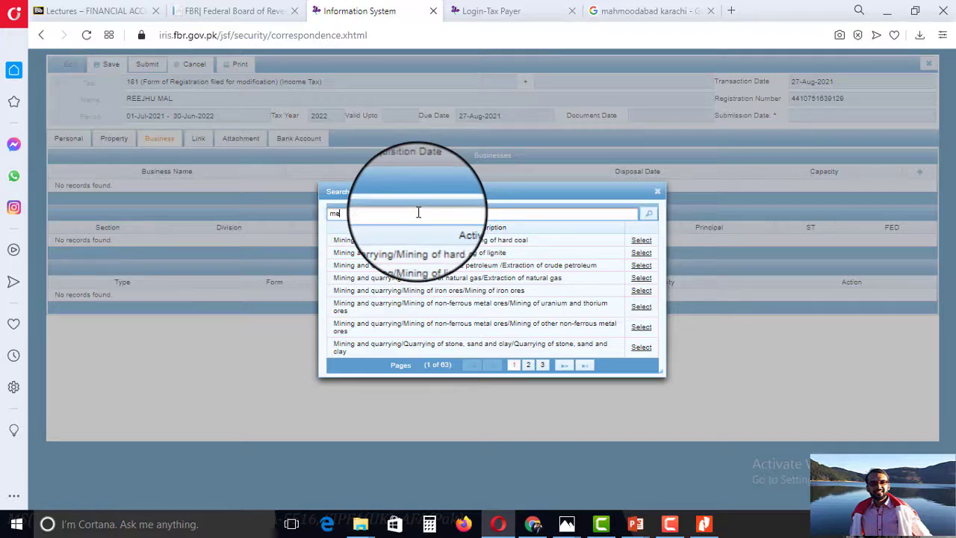
Search activities for 'medical' and select Other service activities / SERVICES / MEDICAL SERVICES.
{"action": "key", "text": "Return"}
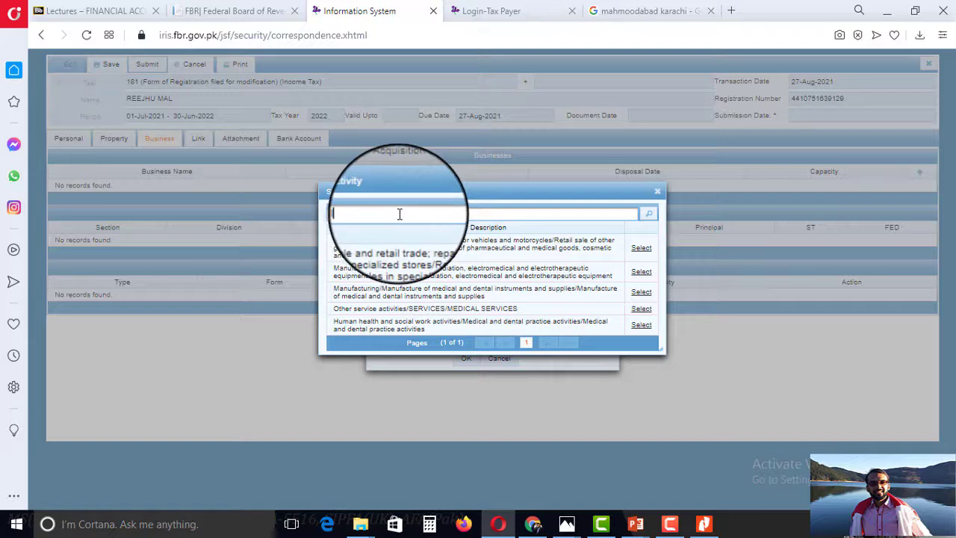
{"action": "type", "text": "medical"}
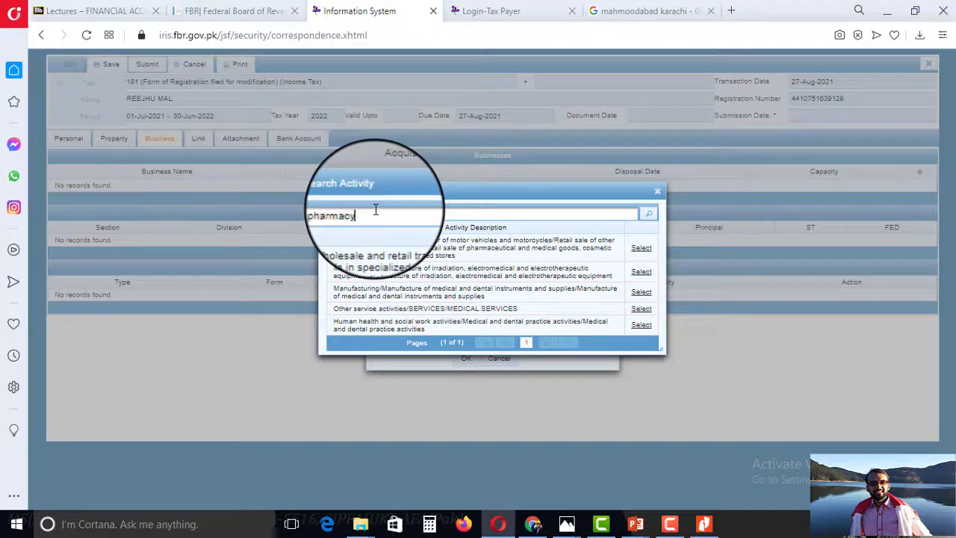
{"action": "key", "text": "Return"}
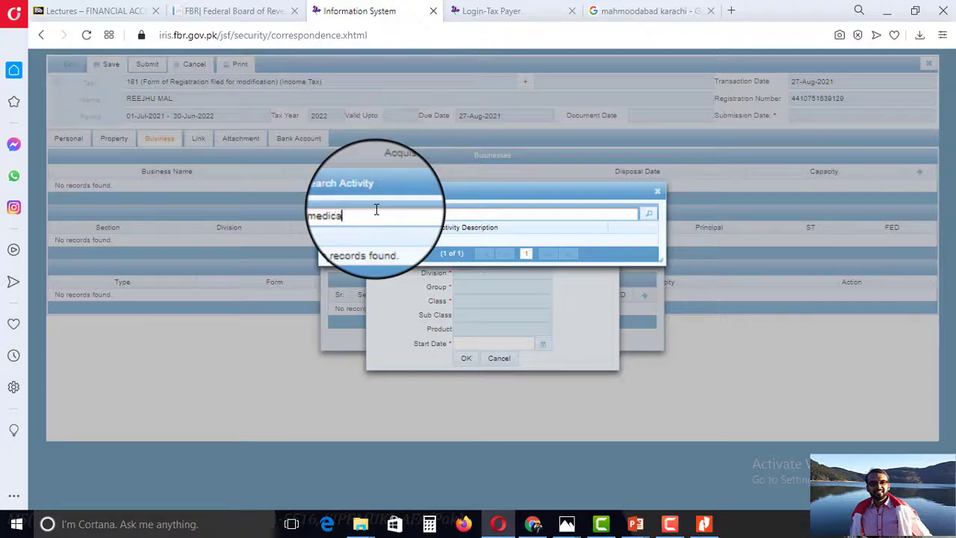
{"action": "type", "text": "l"}
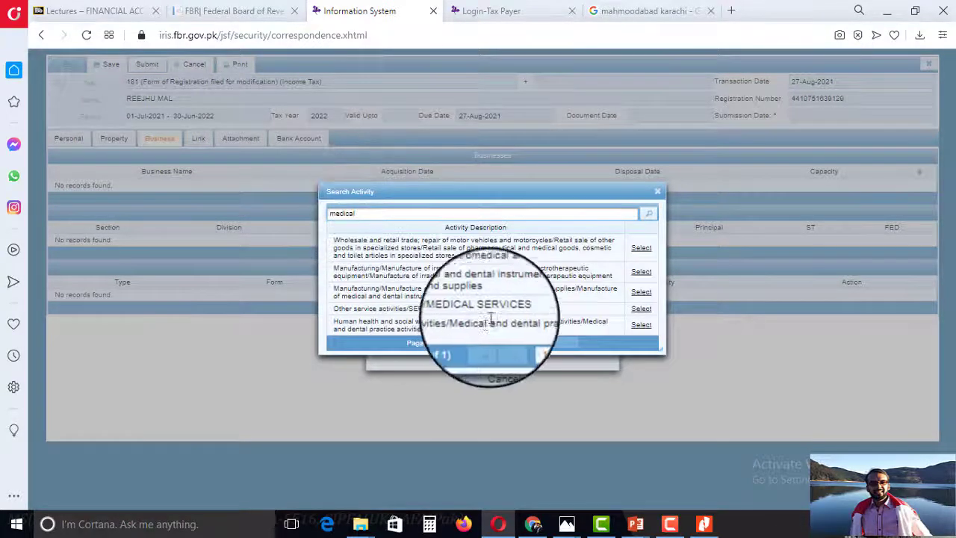
{"action": "left_click", "coordinate": [641, 309]}
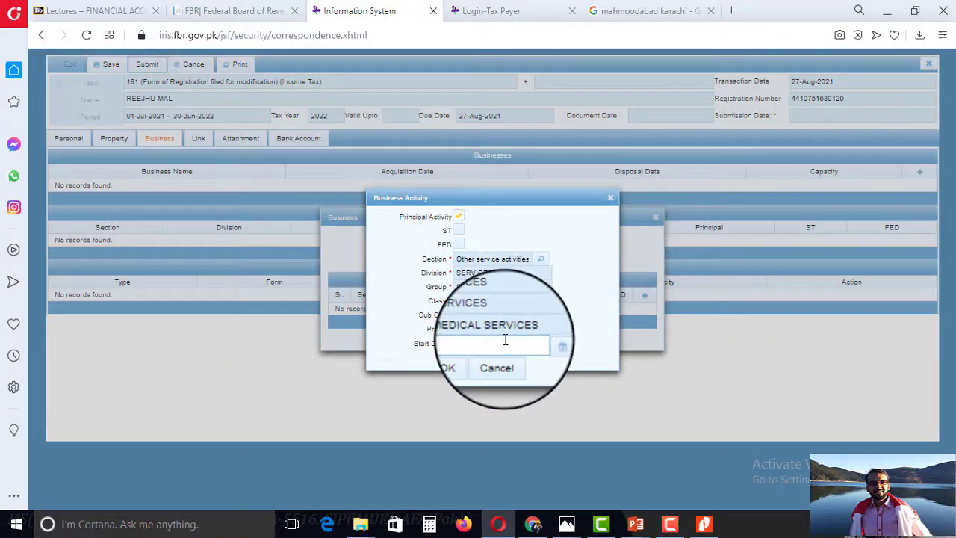
Reopen the activity Section lookup, which keeps loading over the Business Activity form.
{"action": "left_click", "coordinate": [542, 261]}
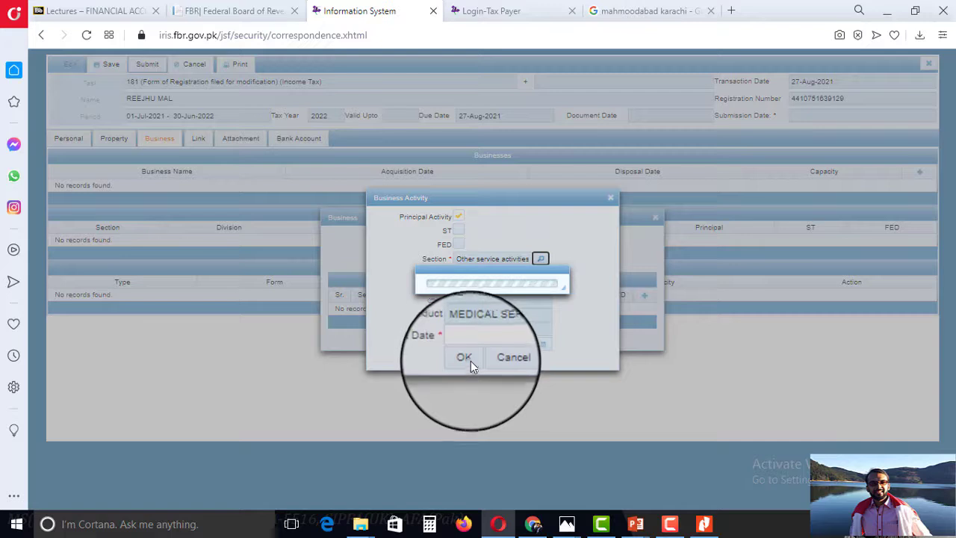
{"action": "left_click", "coordinate": [671, 517]}
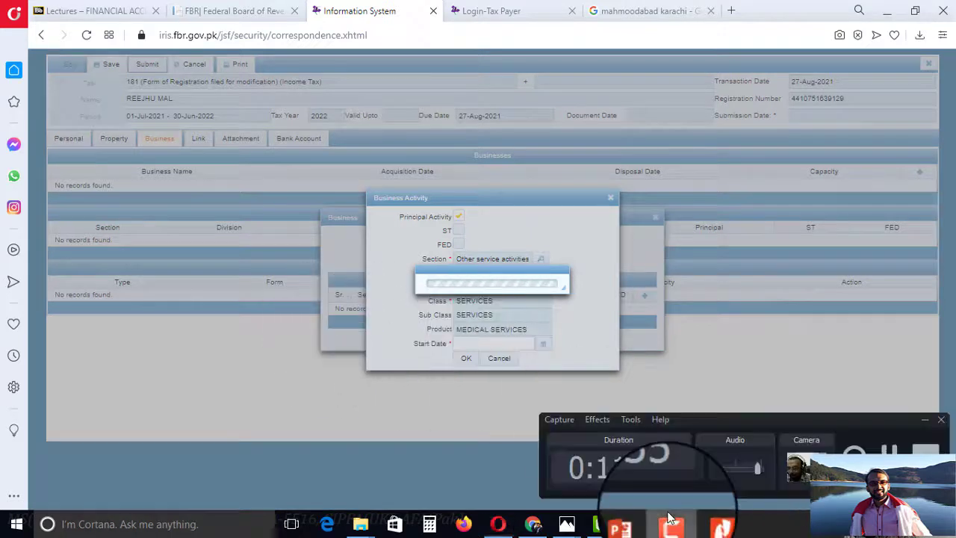
{"action": "left_click", "coordinate": [889, 448]}
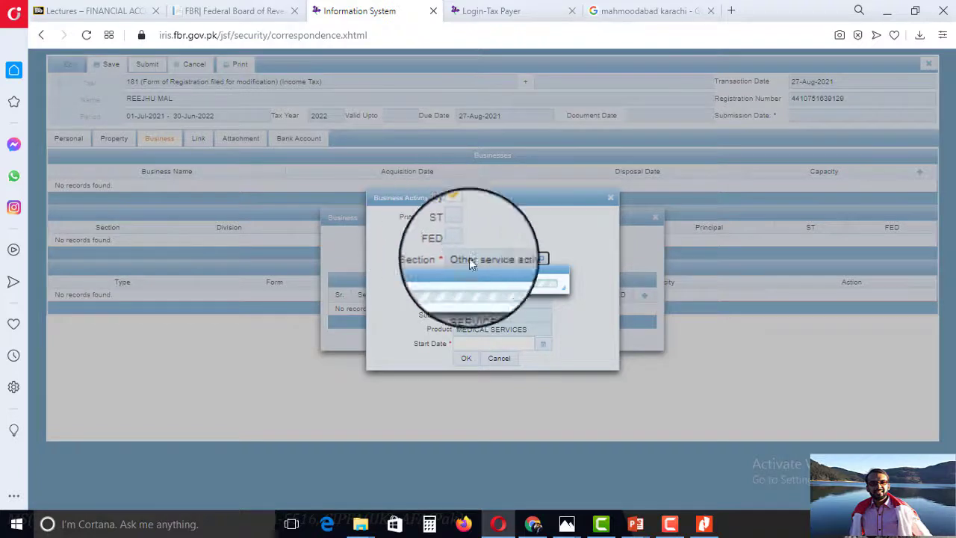
{"action": "left_click", "coordinate": [670, 524]}
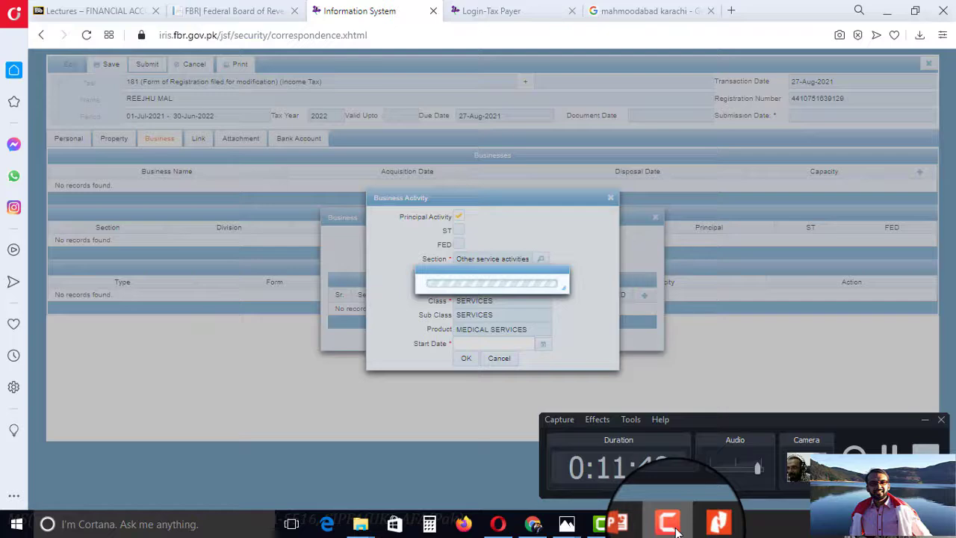
{"action": "left_click", "coordinate": [675, 527]}
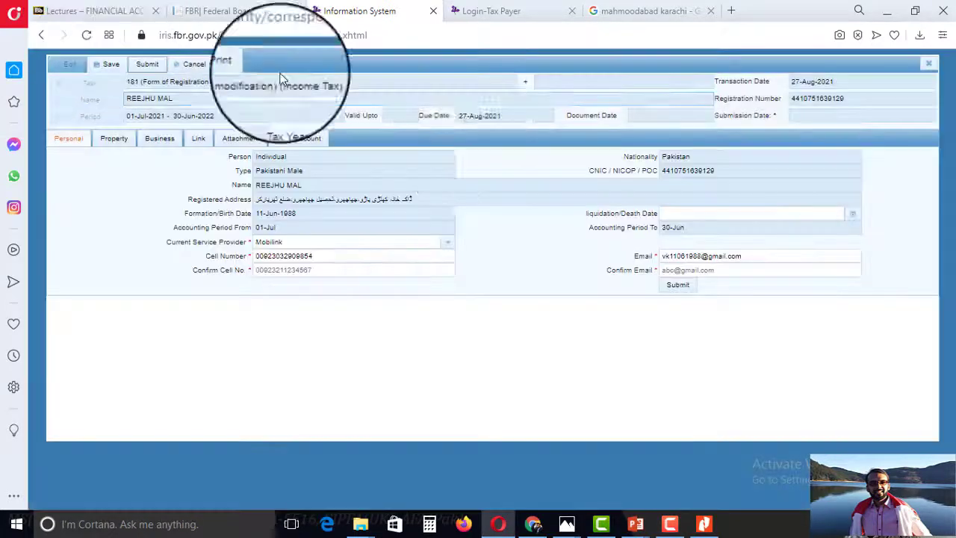
Add a new business entry DK Pharmacy, acquired 8/5/21 with Owner capacity, and start an activity row.
{"action": "left_click", "coordinate": [150, 140]}
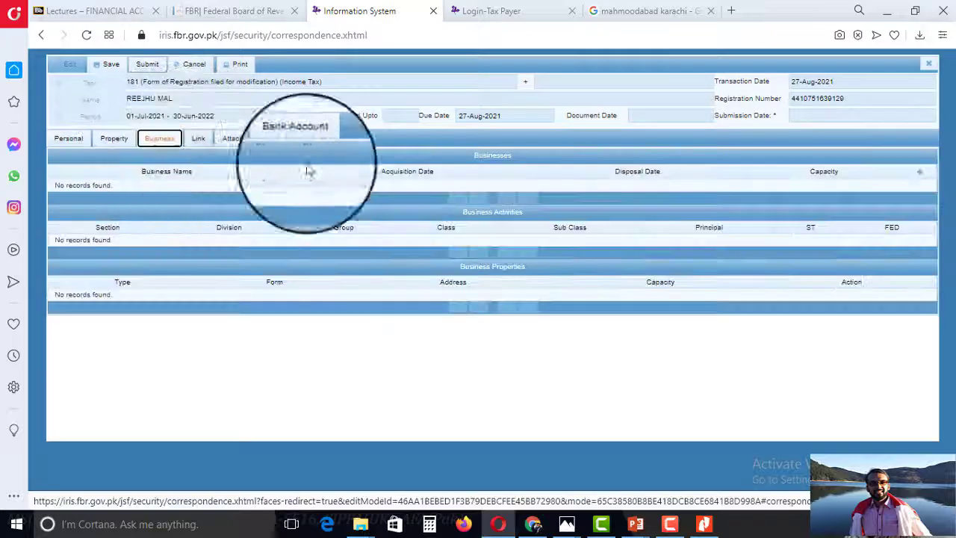
{"action": "left_click", "coordinate": [919, 173]}
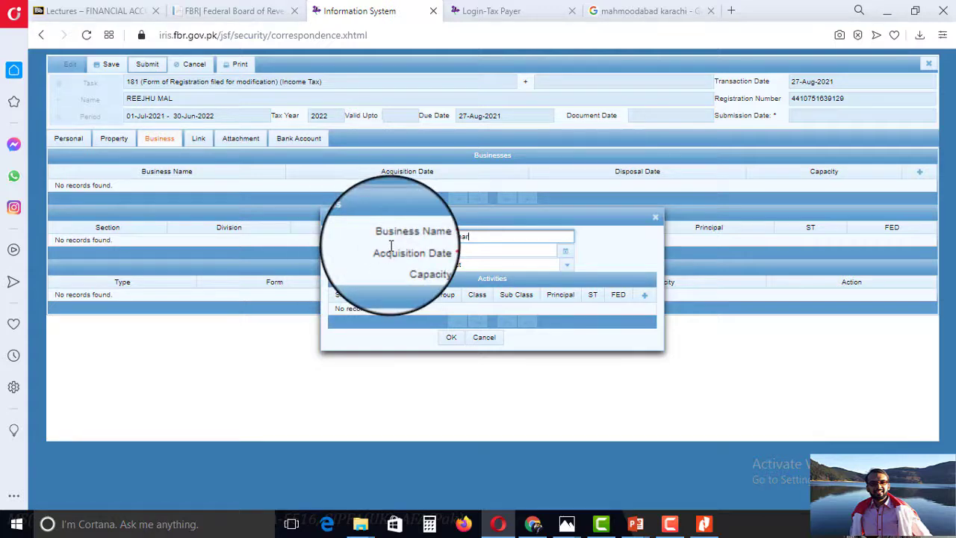
{"action": "type", "text": "DK Pharmacy"}
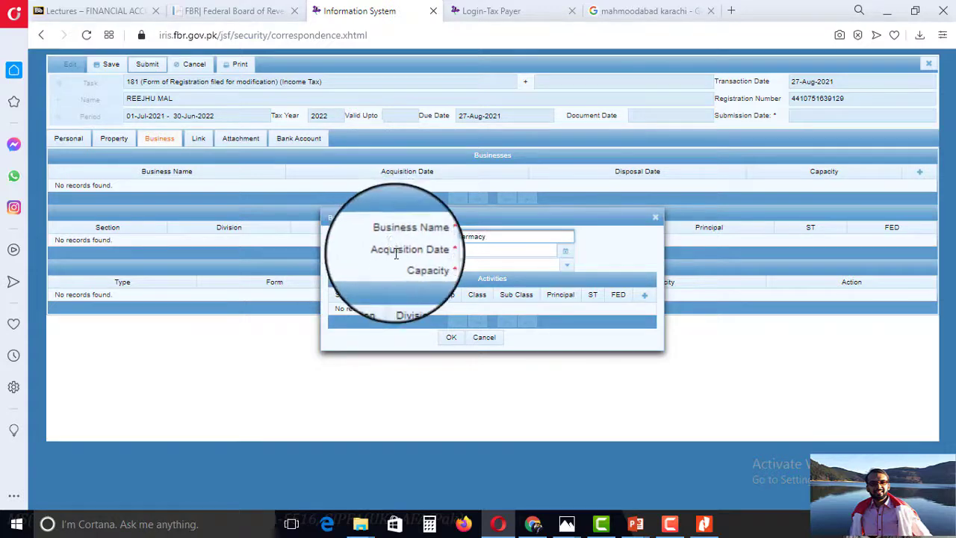
{"action": "left_click", "coordinate": [566, 252]}
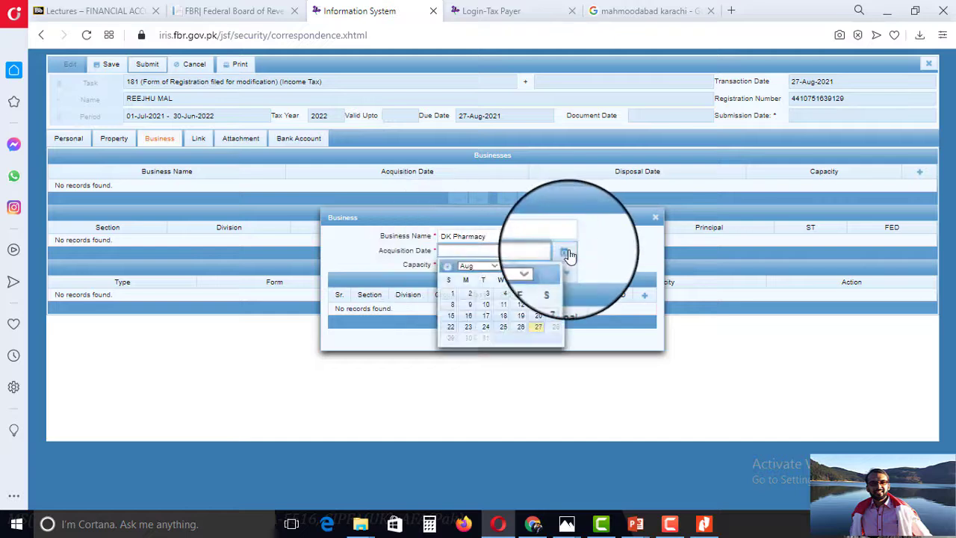
{"action": "left_click", "coordinate": [520, 296]}
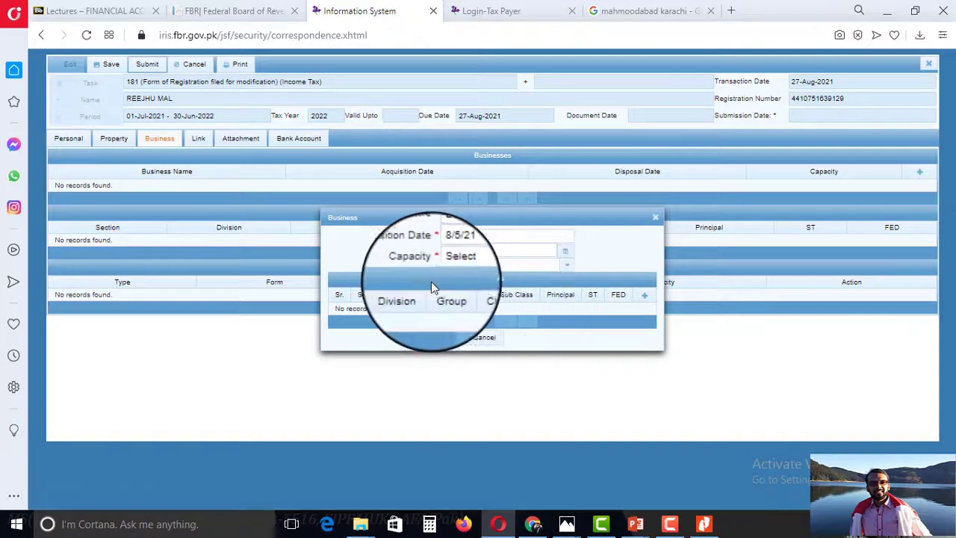
{"action": "left_click", "coordinate": [567, 266]}
{"action": "left_click", "coordinate": [483, 314]}
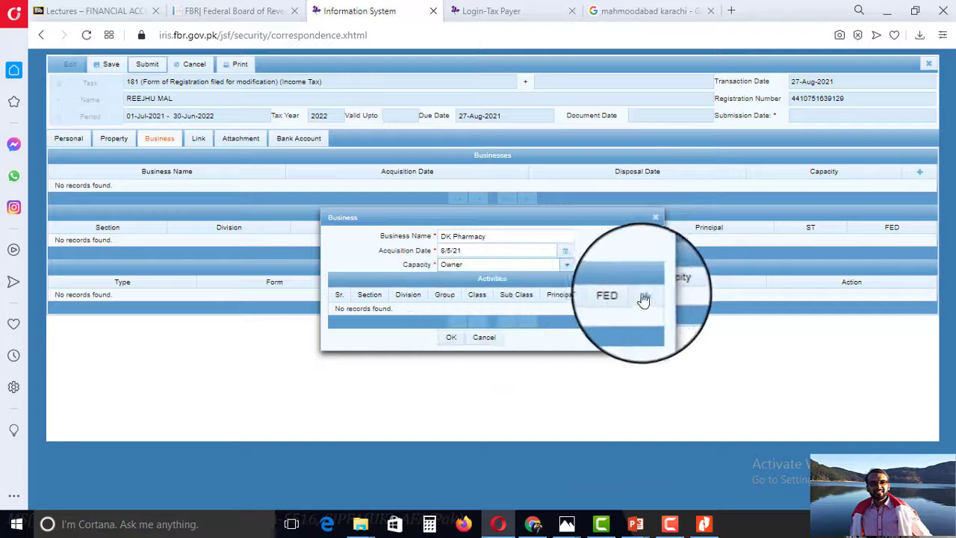
{"action": "left_click", "coordinate": [644, 296]}
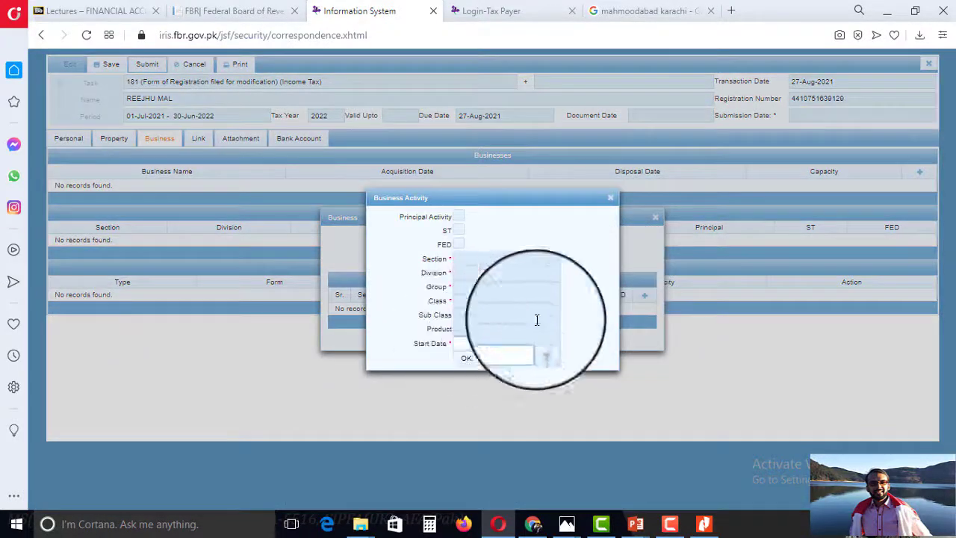
Search the activity list for 'trading', find no match, and tick Principal Activity.
{"action": "left_click", "coordinate": [540, 263]}
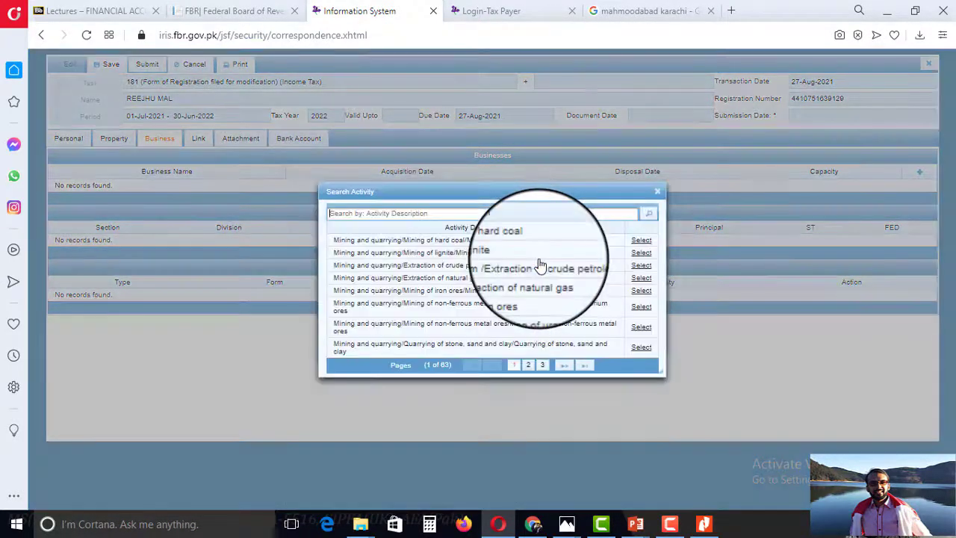
{"action": "type", "text": "trading"}
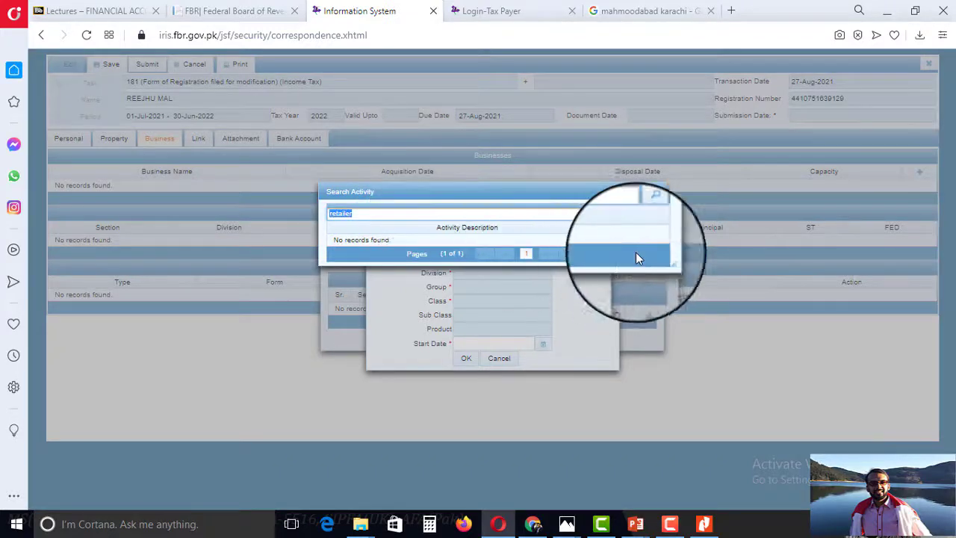
{"action": "left_click", "coordinate": [649, 215]}
{"action": "left_click", "coordinate": [658, 193]}
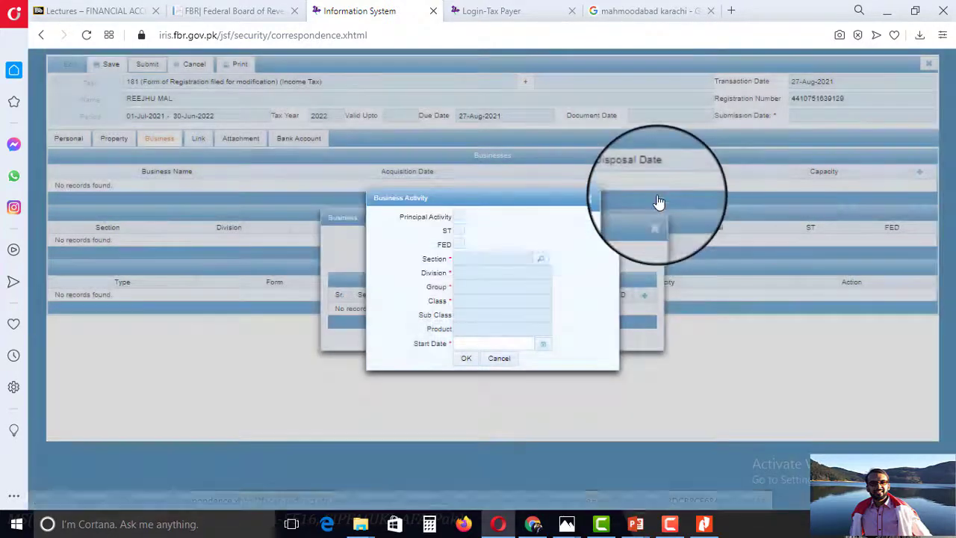
{"action": "left_click", "coordinate": [460, 218]}
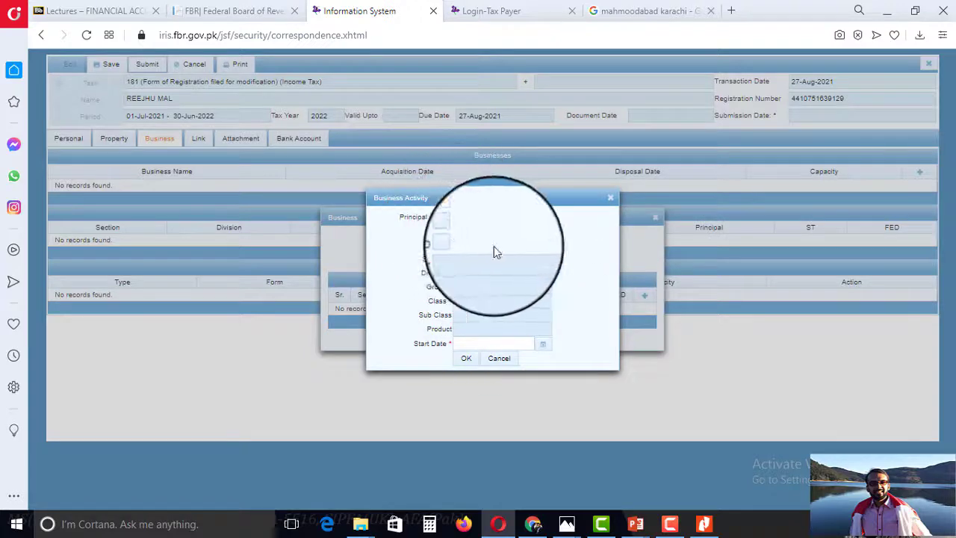
Choose retail sale of pharmaceutical and medical goods, with start date 8/5/21, and save the activity.
{"action": "left_click", "coordinate": [540, 259]}
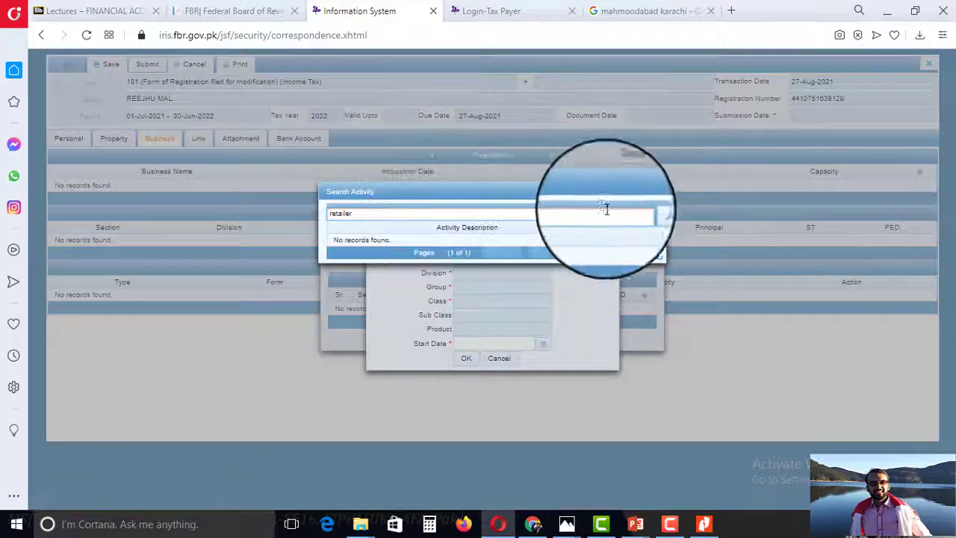
{"action": "left_click", "coordinate": [649, 215]}
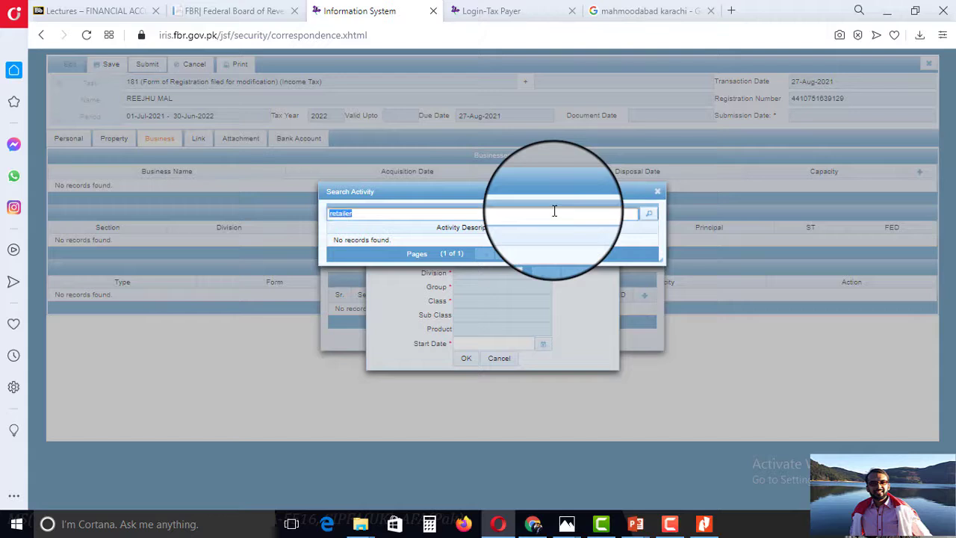
{"action": "type", "text": "medocal"}
{"action": "key", "text": "Return"}
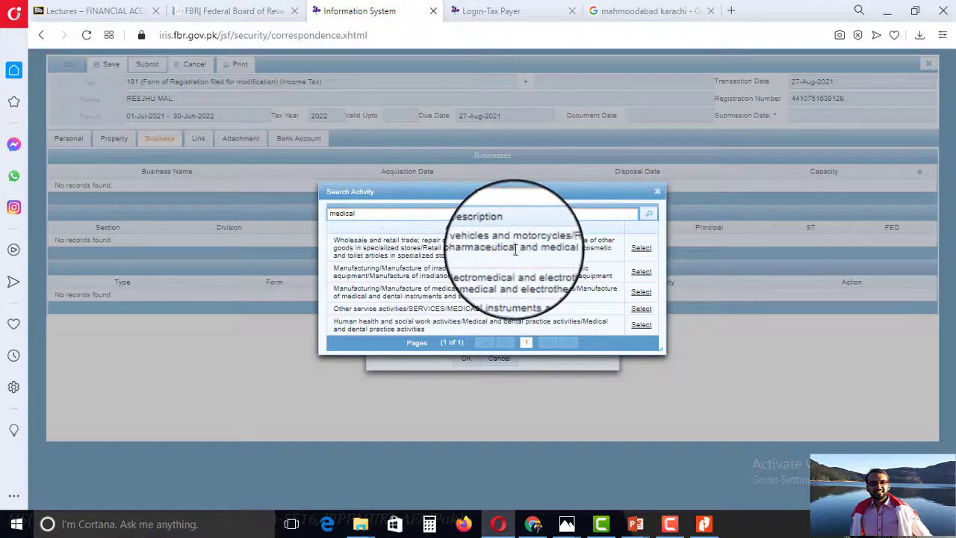
{"action": "left_click", "coordinate": [641, 250]}
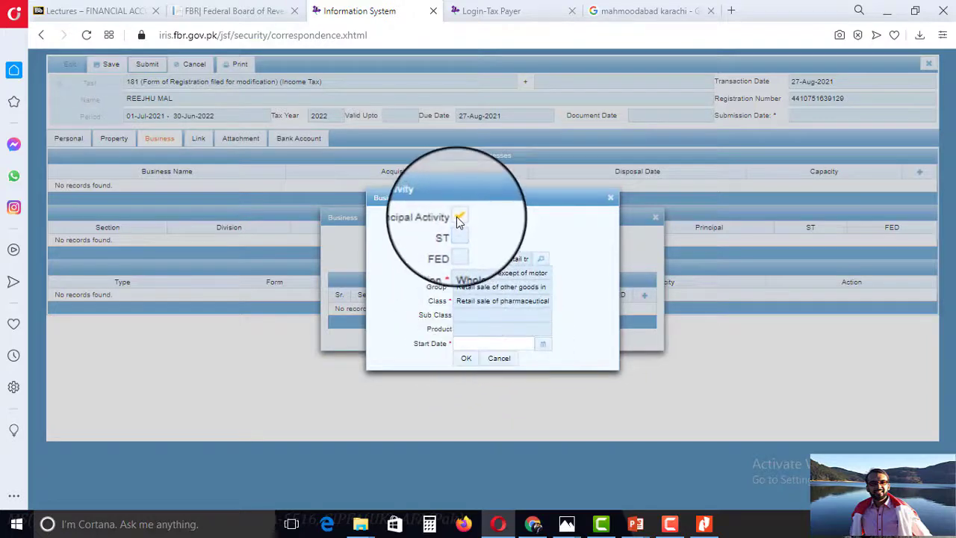
{"action": "left_click", "coordinate": [541, 344]}
{"action": "left_click", "coordinate": [534, 391]}
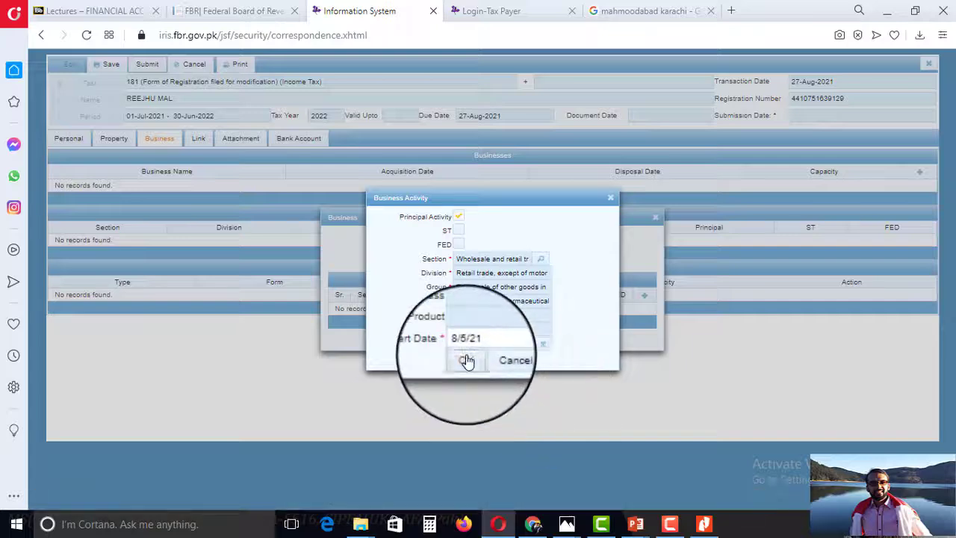
{"action": "left_click", "coordinate": [464, 359]}
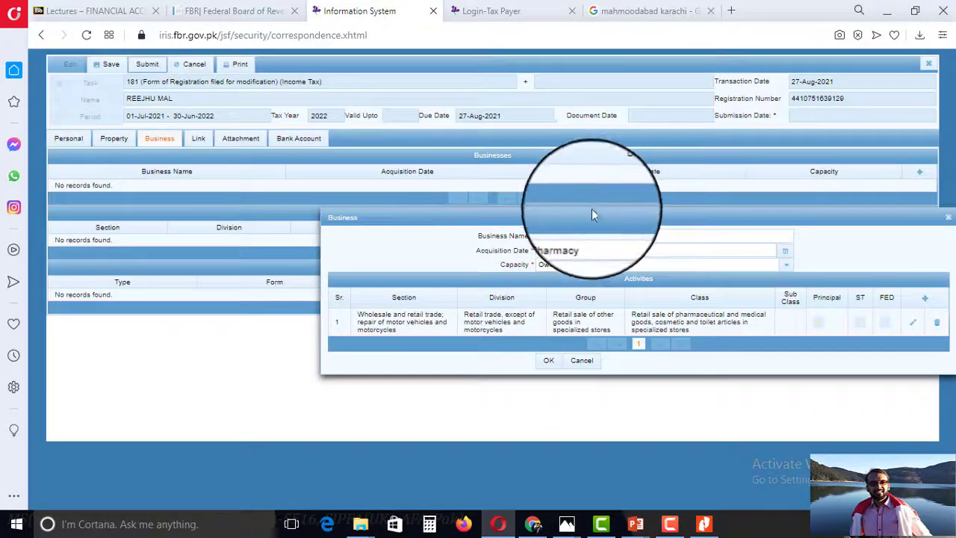
Reopen the activity, search for 'electronics', then close everything without changing it.
{"action": "left_click_drag", "start_coordinate": [576, 212], "coordinate": [373, 212]}
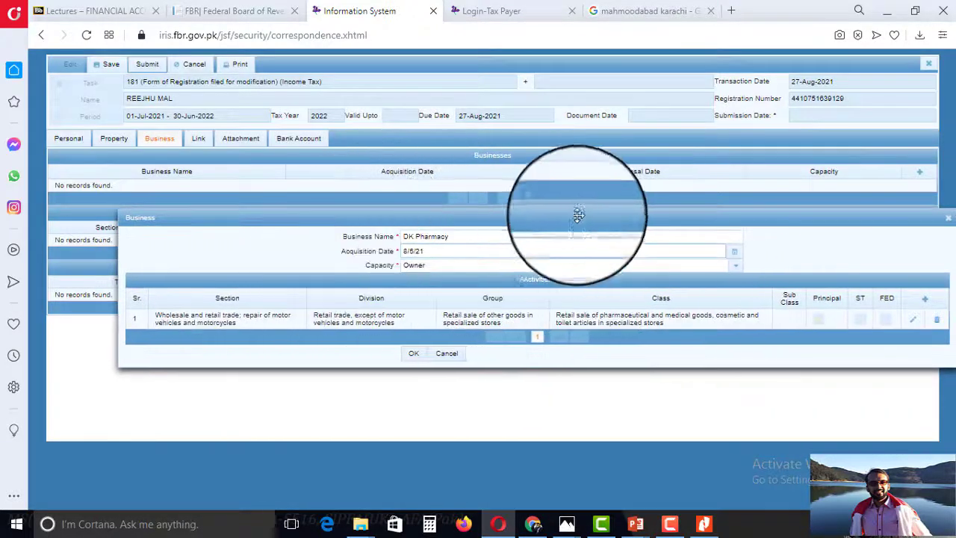
{"action": "left_click_drag", "start_coordinate": [525, 216], "coordinate": [512, 212]}
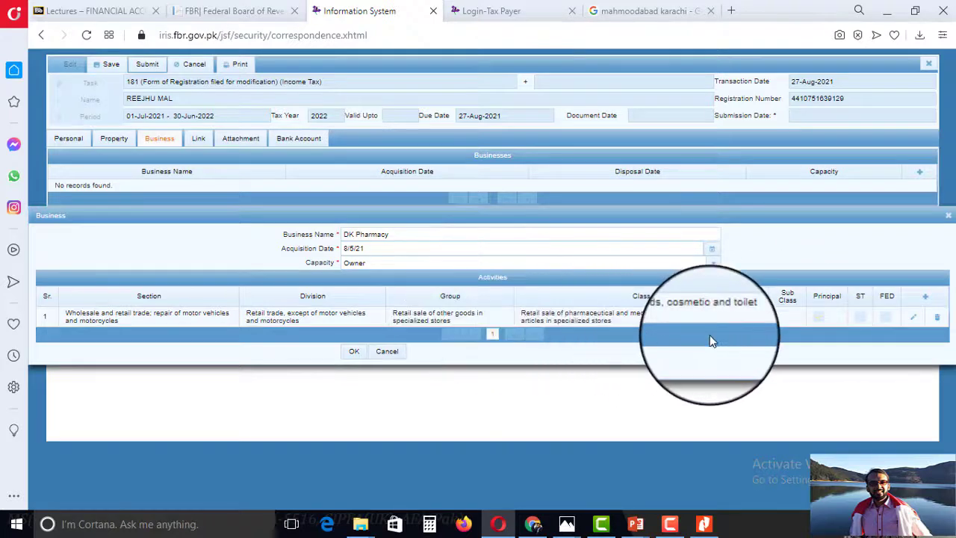
{"action": "left_click", "coordinate": [916, 321]}
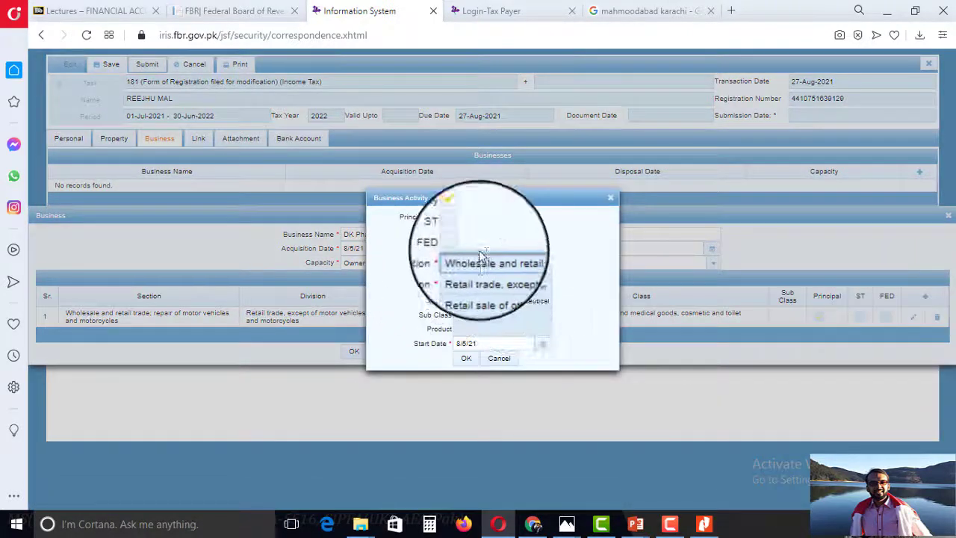
{"action": "left_click", "coordinate": [540, 260]}
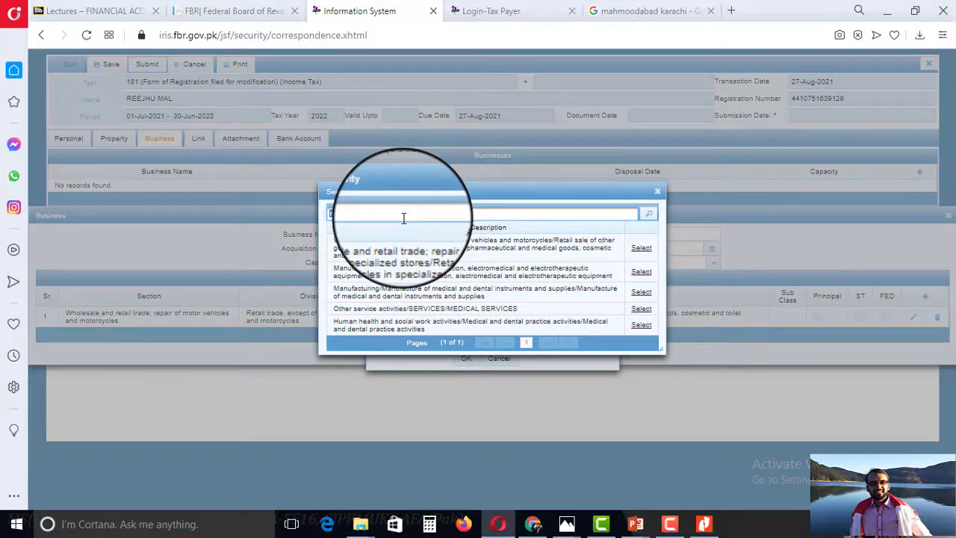
{"action": "type", "text": "r"}
{"action": "key", "text": "BackSpace"}
{"action": "type", "text": "electronics"}
{"action": "key", "text": "Return"}
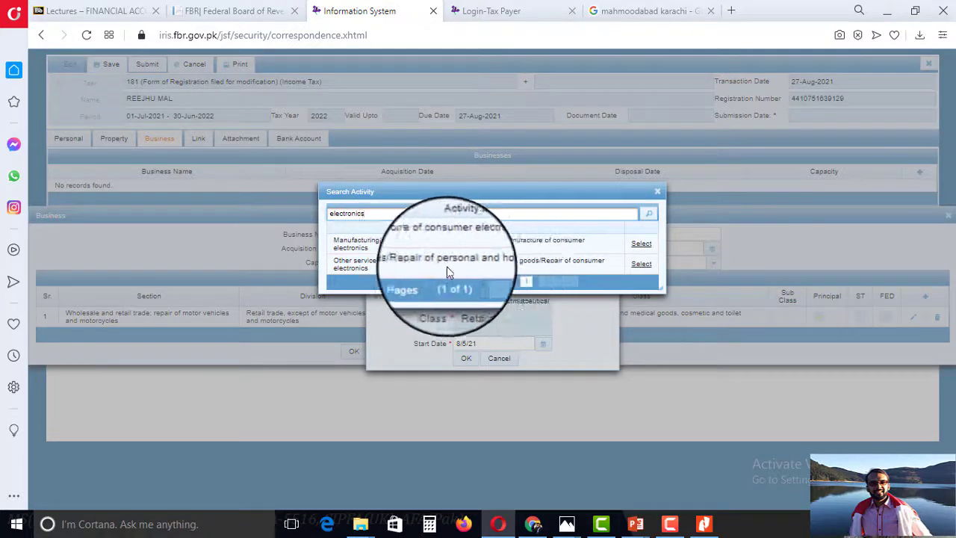
{"action": "double_click", "coordinate": [387, 213]}
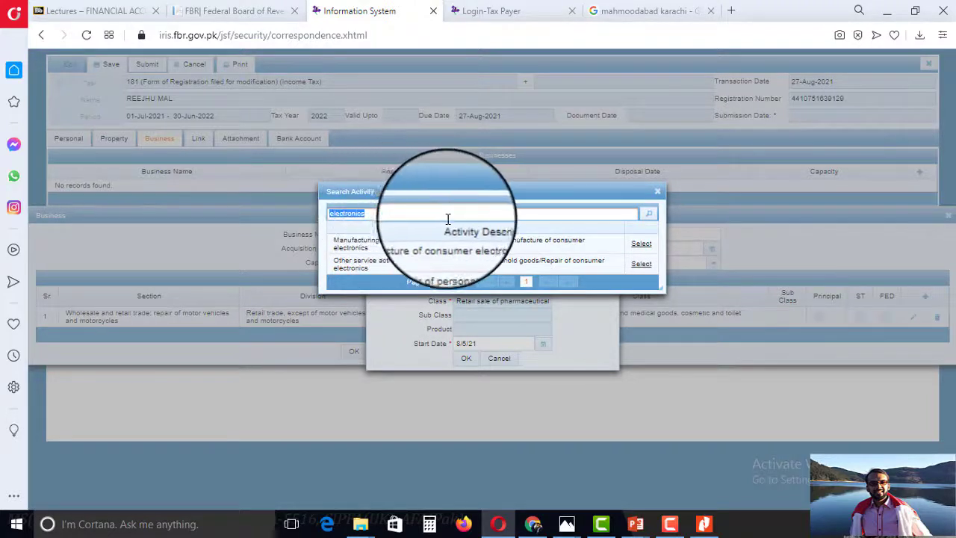
{"action": "left_click", "coordinate": [658, 192]}
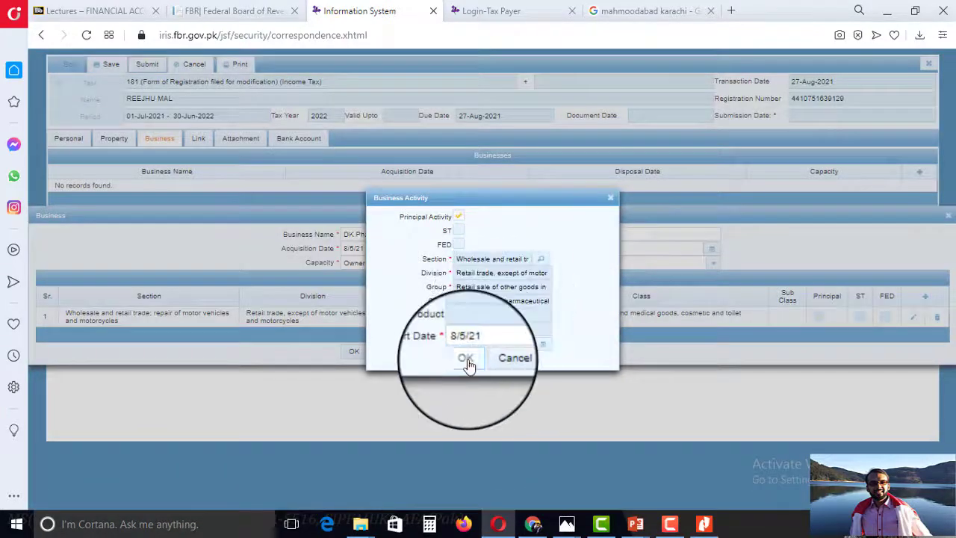
{"action": "left_click", "coordinate": [465, 360]}
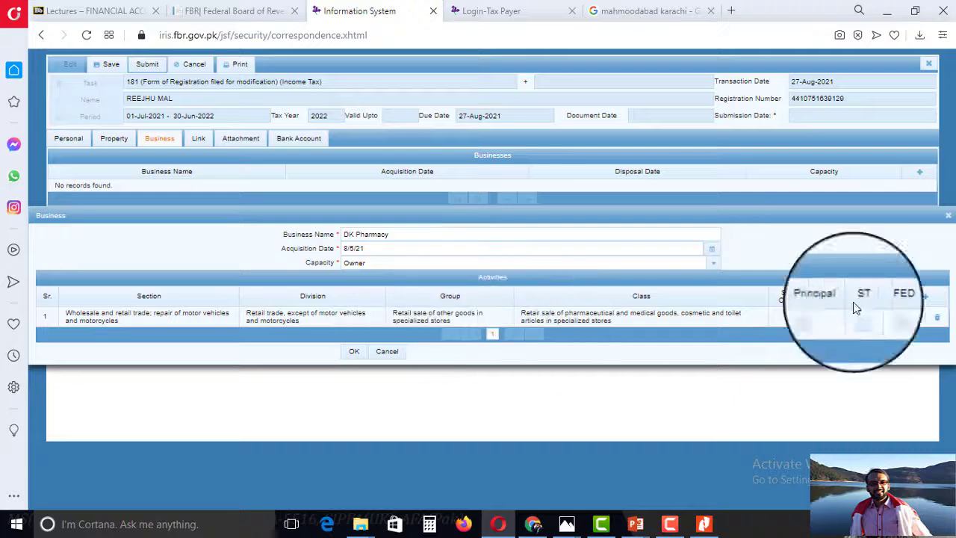
Browse the full activity list through page 9, then keep the existing pharmaceutical activity.
{"action": "left_click", "coordinate": [913, 317]}
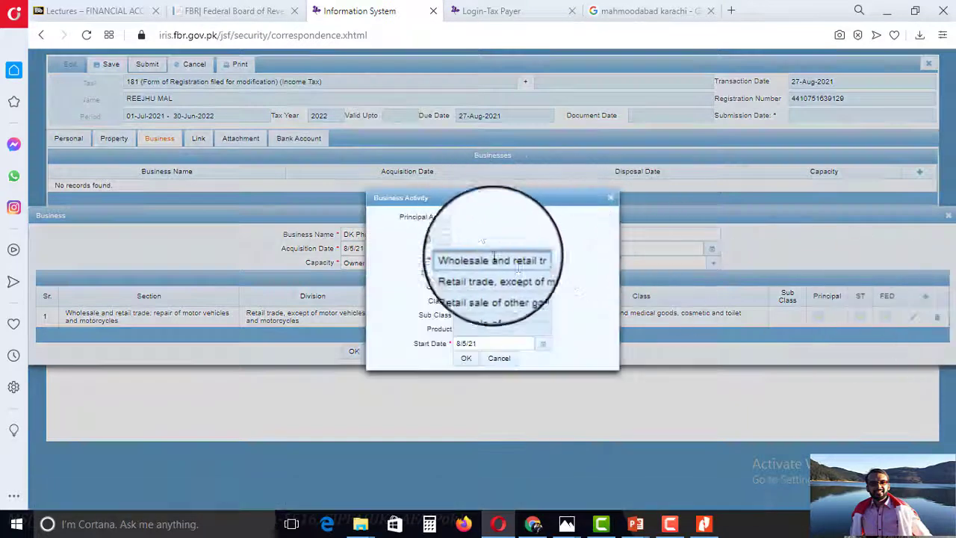
{"action": "left_click", "coordinate": [532, 272]}
{"action": "triple_click", "coordinate": [588, 210]}
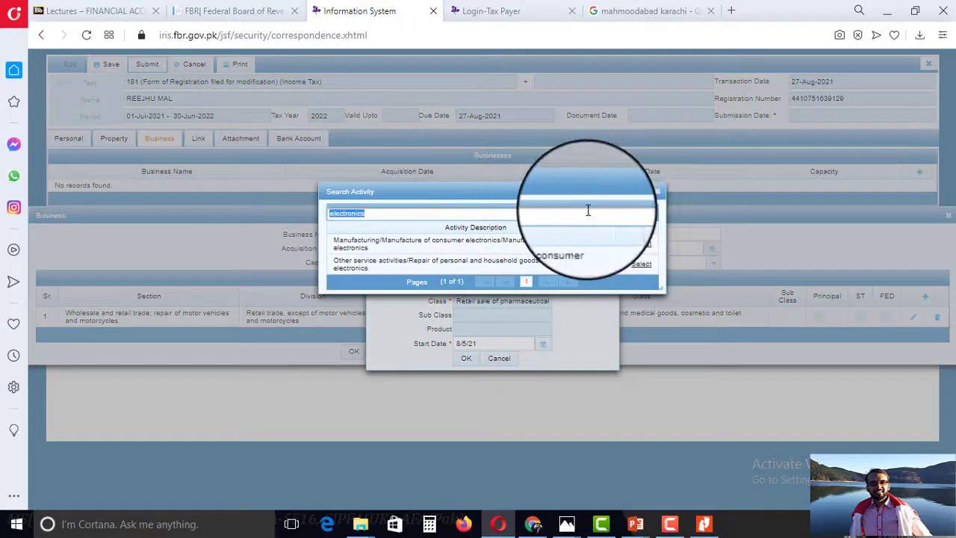
{"action": "left_click", "coordinate": [648, 214]}
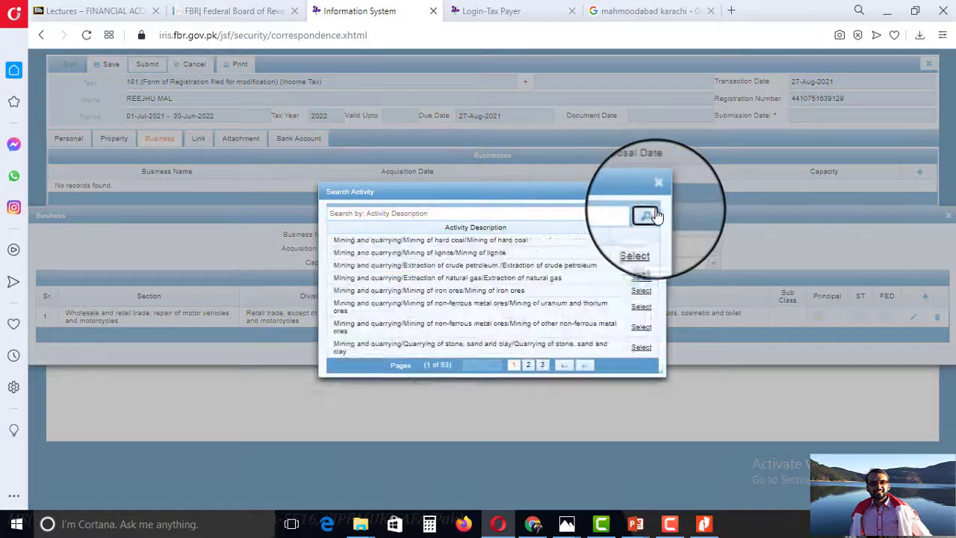
{"action": "left_click", "coordinate": [528, 366]}
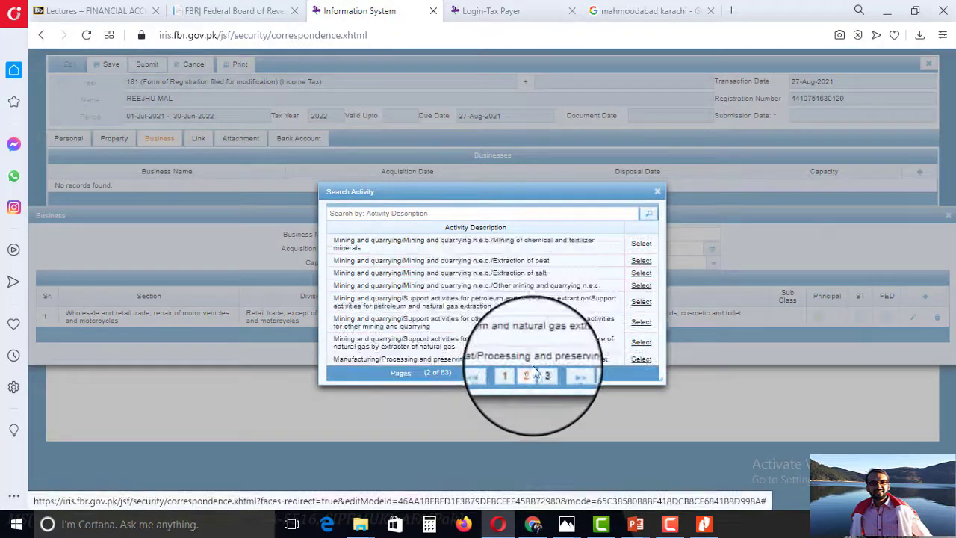
{"action": "left_click", "coordinate": [544, 383]}
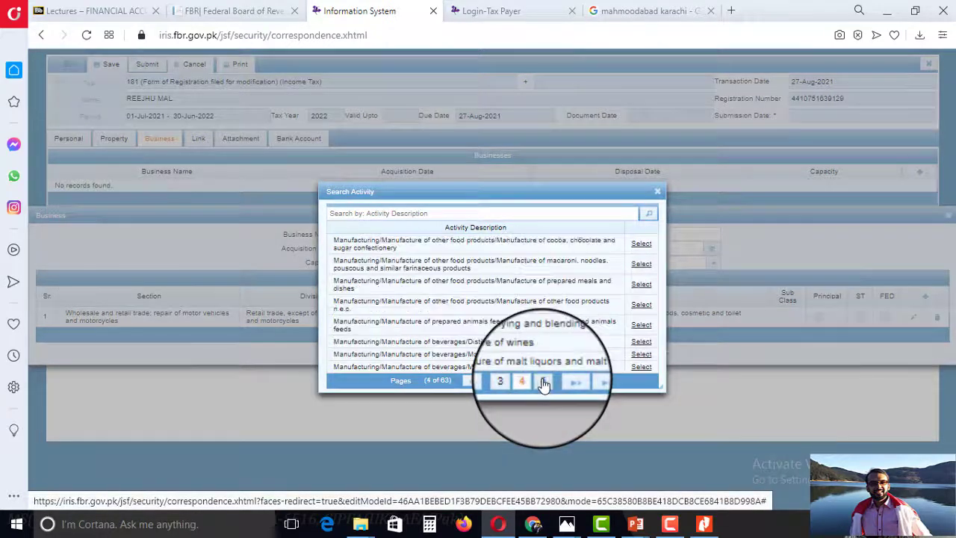
{"action": "left_click", "coordinate": [545, 384]}
{"action": "left_click", "coordinate": [545, 382]}
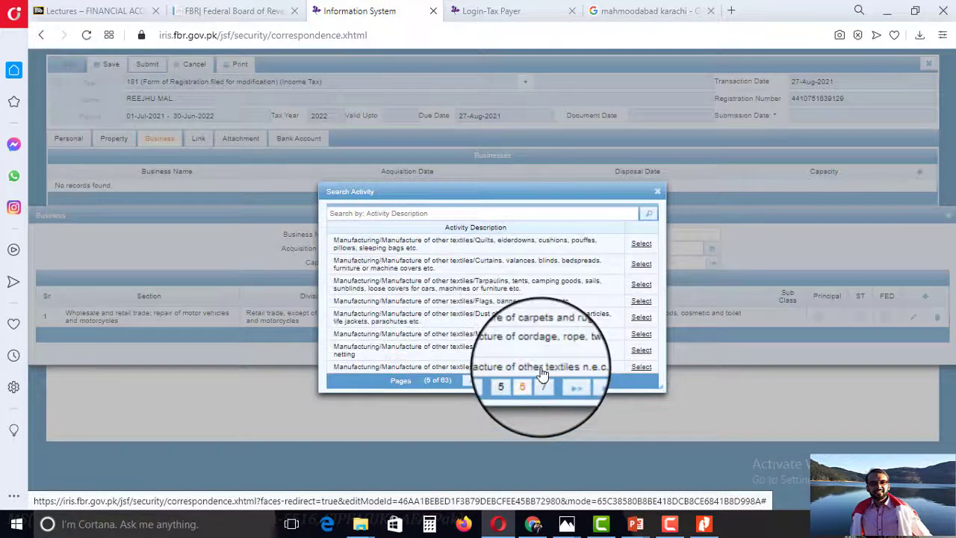
{"action": "left_click", "coordinate": [543, 381]}
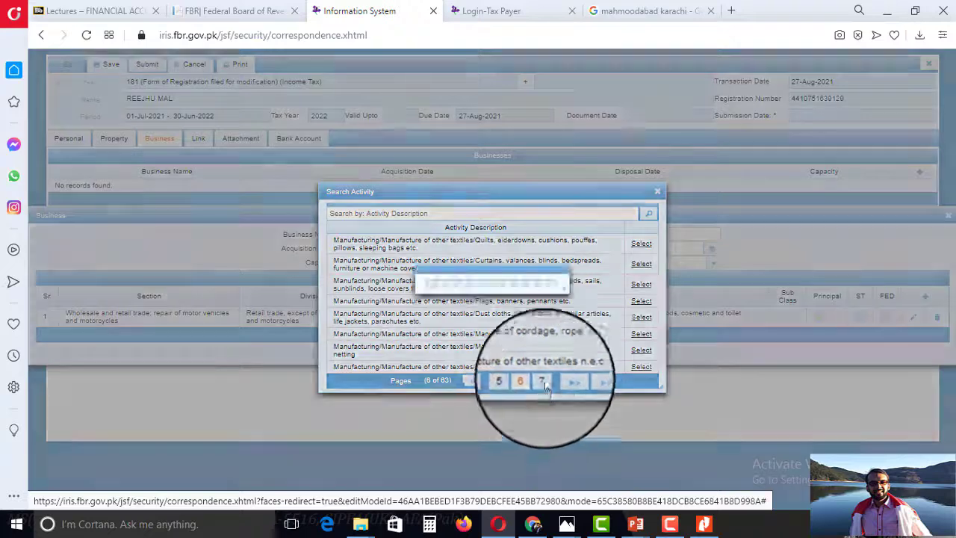
{"action": "left_click", "coordinate": [543, 409]}
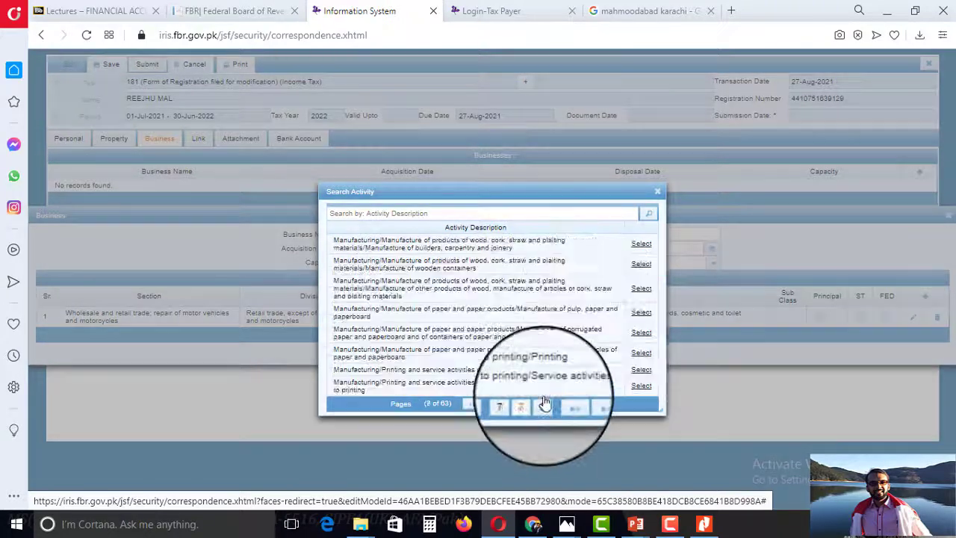
{"action": "left_click", "coordinate": [543, 407]}
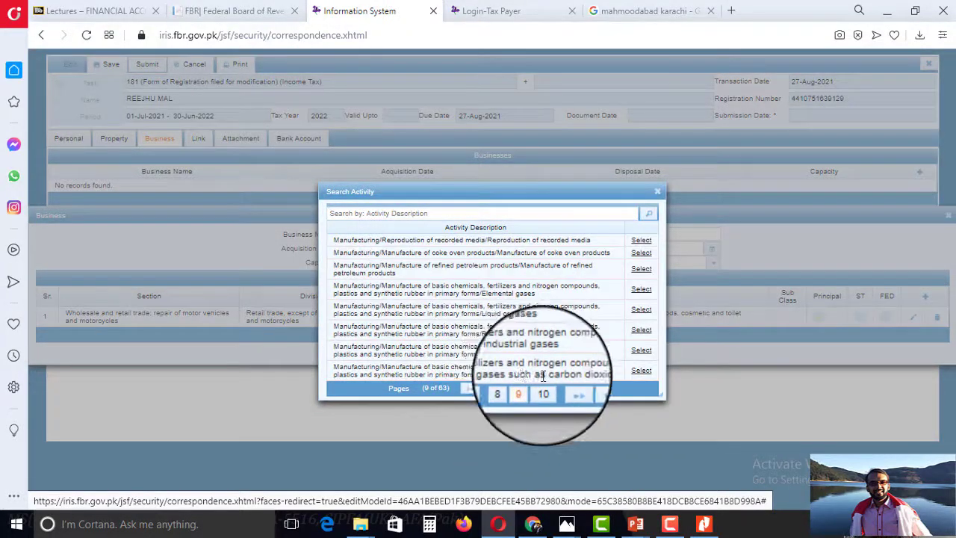
{"action": "left_click", "coordinate": [657, 192]}
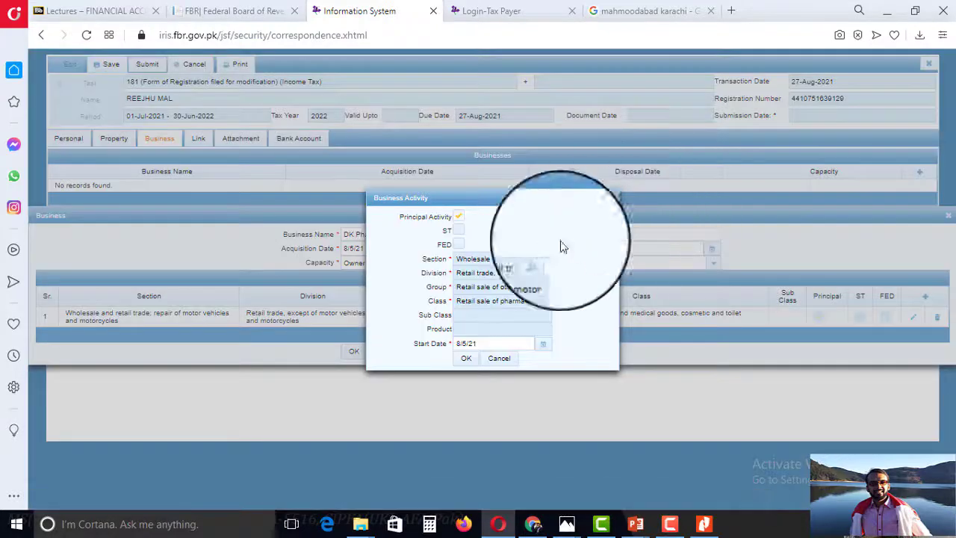
{"action": "left_click", "coordinate": [466, 358]}
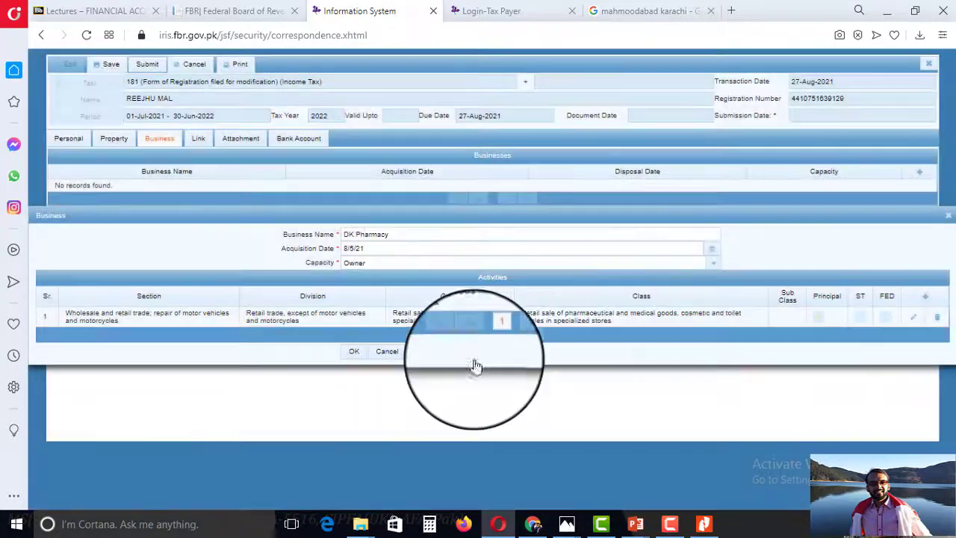
Save DK Pharmacy, then review the Link, Business and Property sections, ending on Attachment.
{"action": "left_click", "coordinate": [354, 353]}
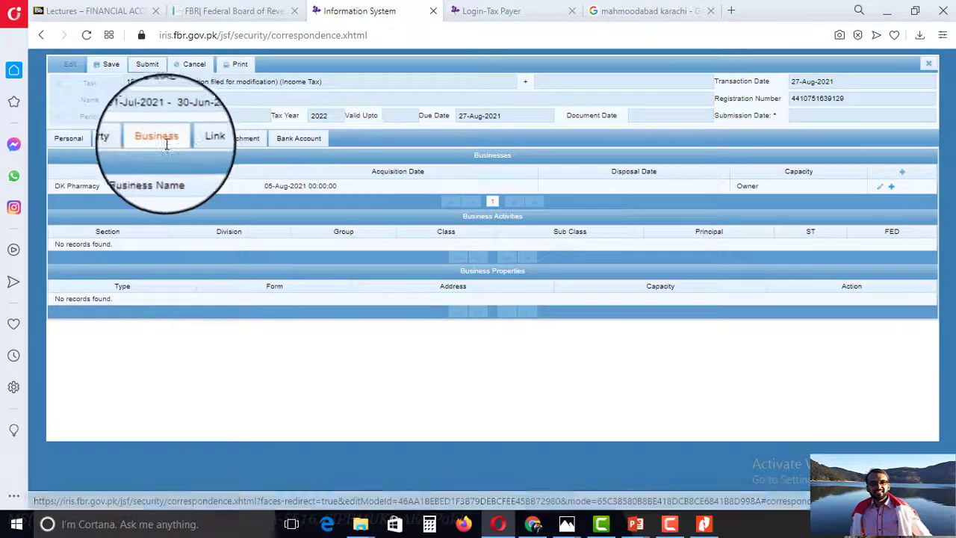
{"action": "left_click", "coordinate": [199, 140]}
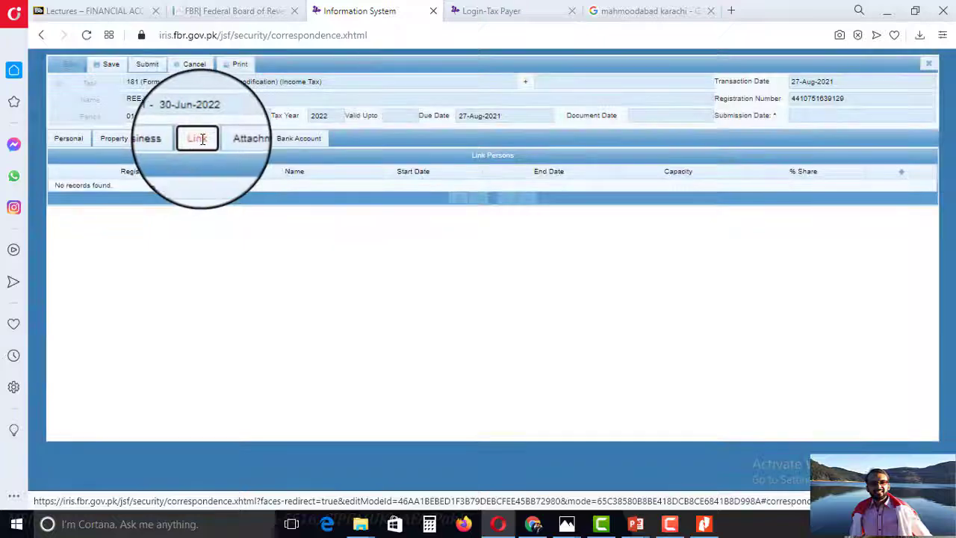
{"action": "left_click", "coordinate": [228, 144]}
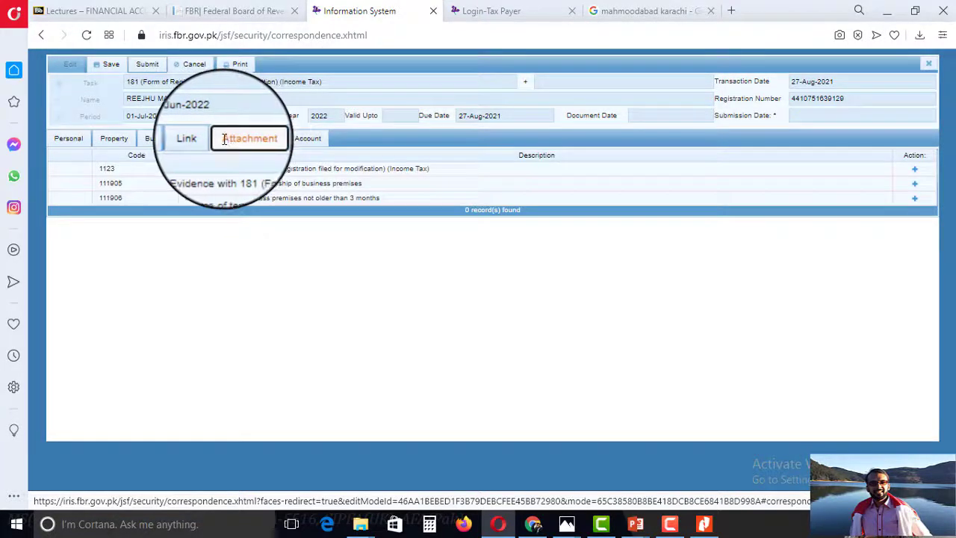
{"action": "left_click", "coordinate": [197, 140]}
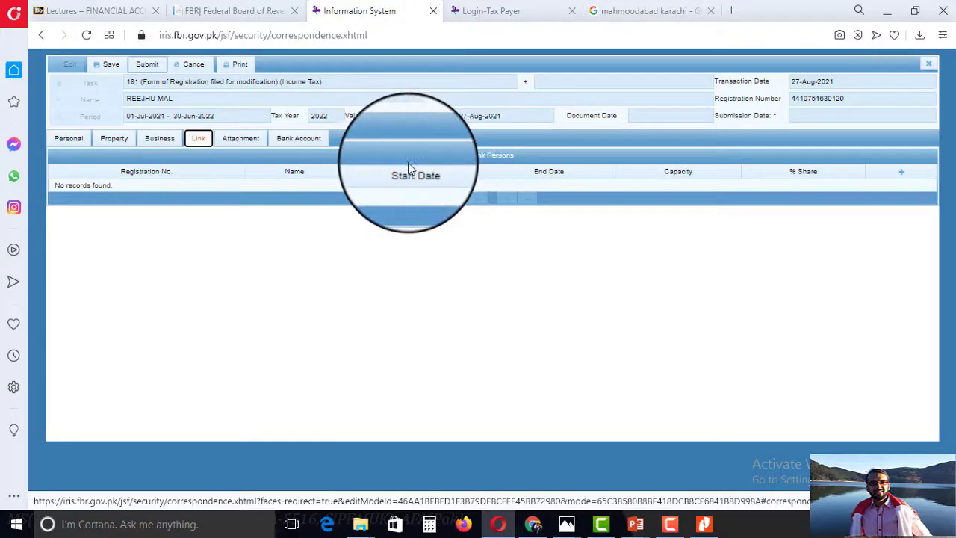
{"action": "left_click", "coordinate": [160, 140]}
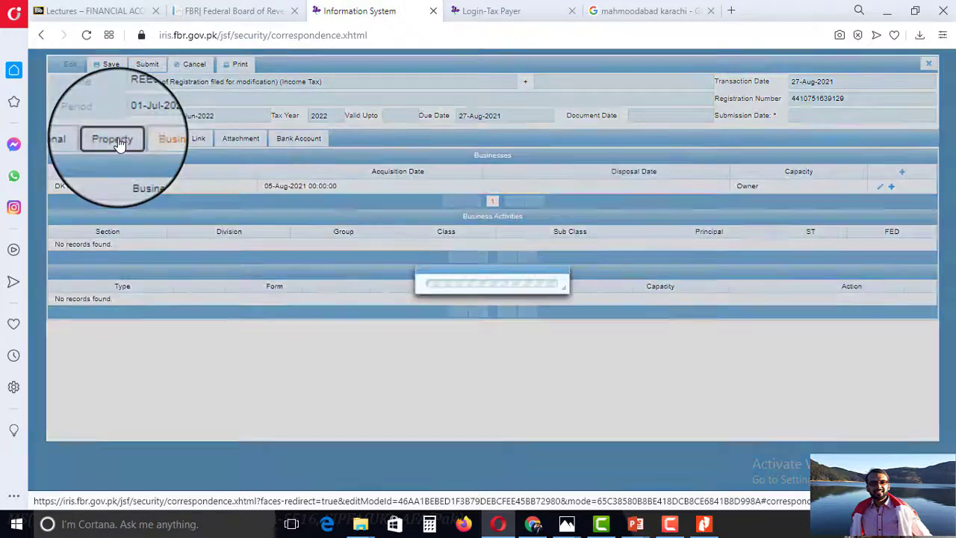
{"action": "left_click", "coordinate": [118, 142]}
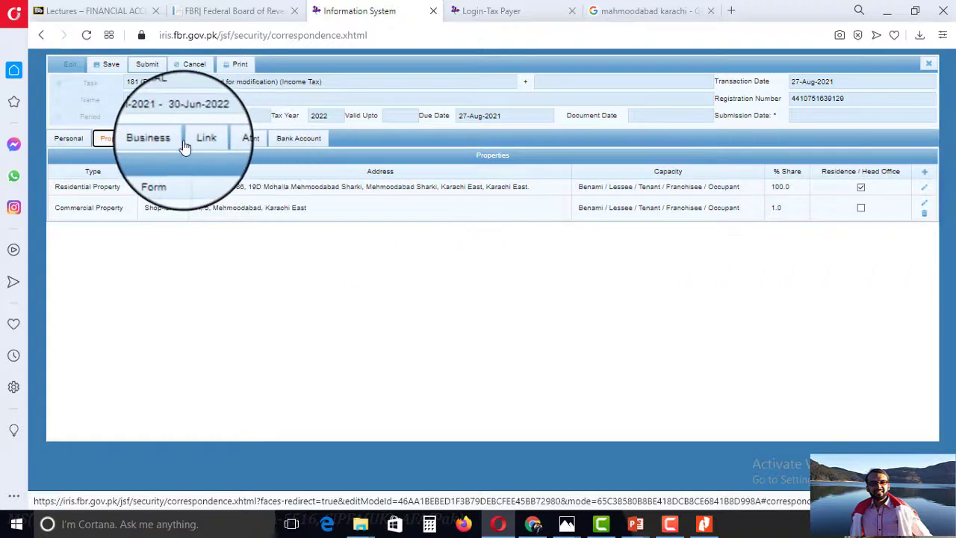
{"action": "left_click", "coordinate": [230, 144]}
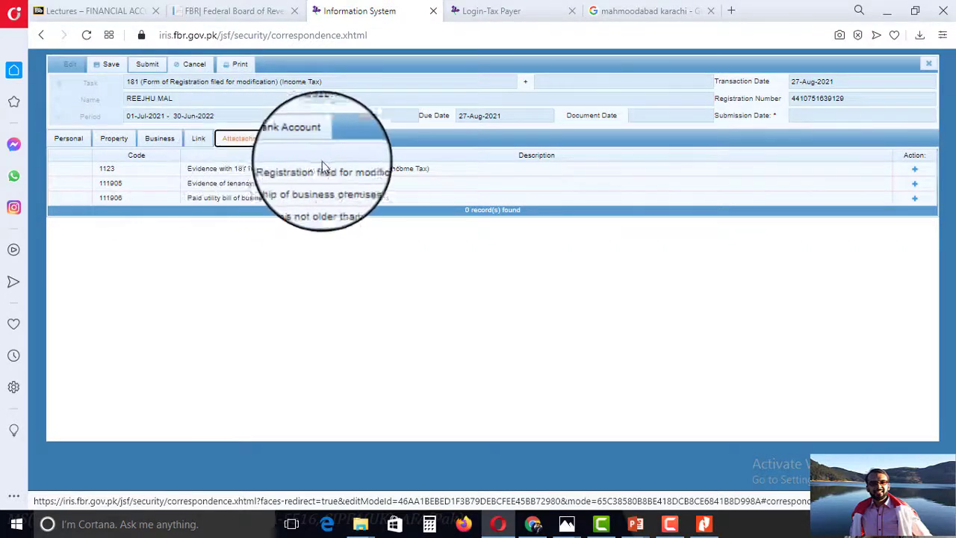
Print the Form 181 to PDF, open it, and highlight 'Pharmacy' on page 2.
{"action": "left_click", "coordinate": [240, 66]}
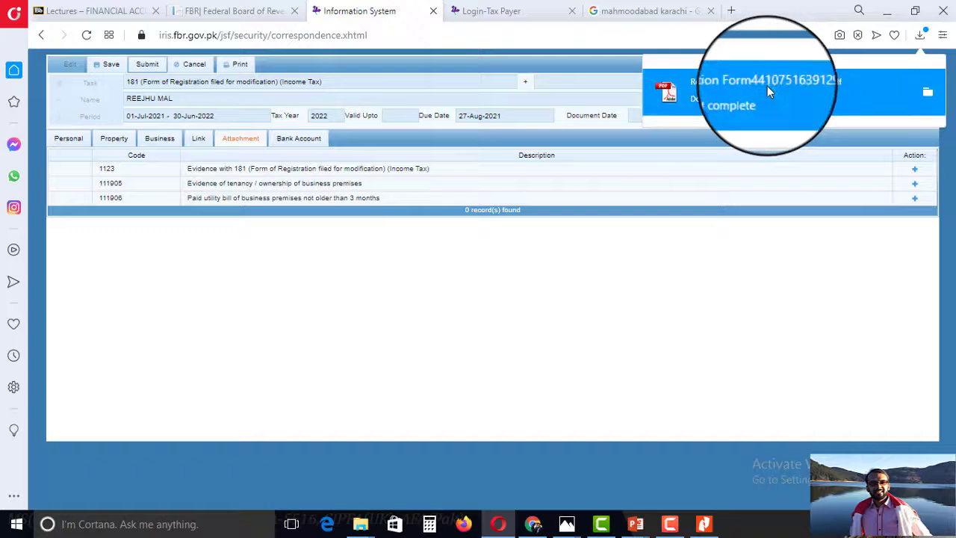
{"action": "left_click", "coordinate": [690, 91]}
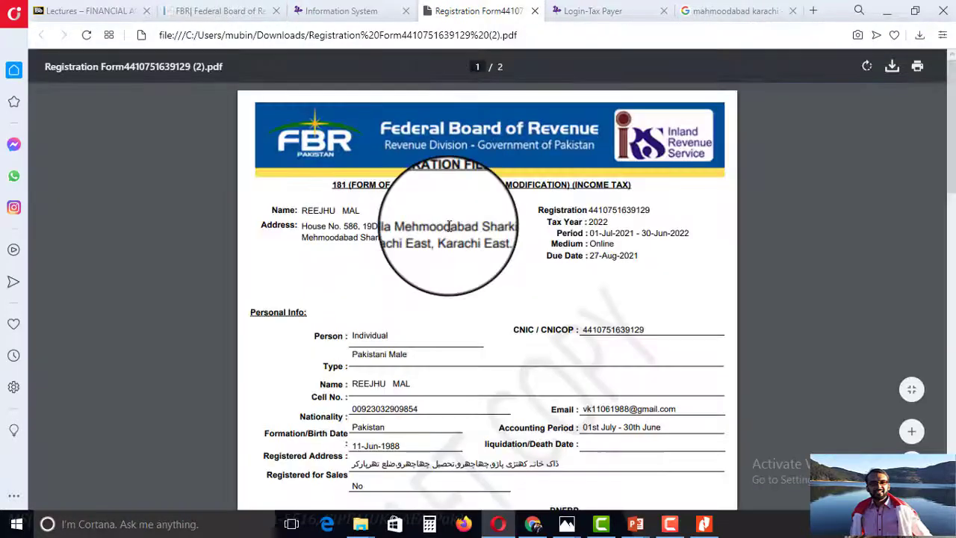
{"action": "scroll", "coordinate": [449, 299], "scroll_direction": "down", "scroll_amount": 3}
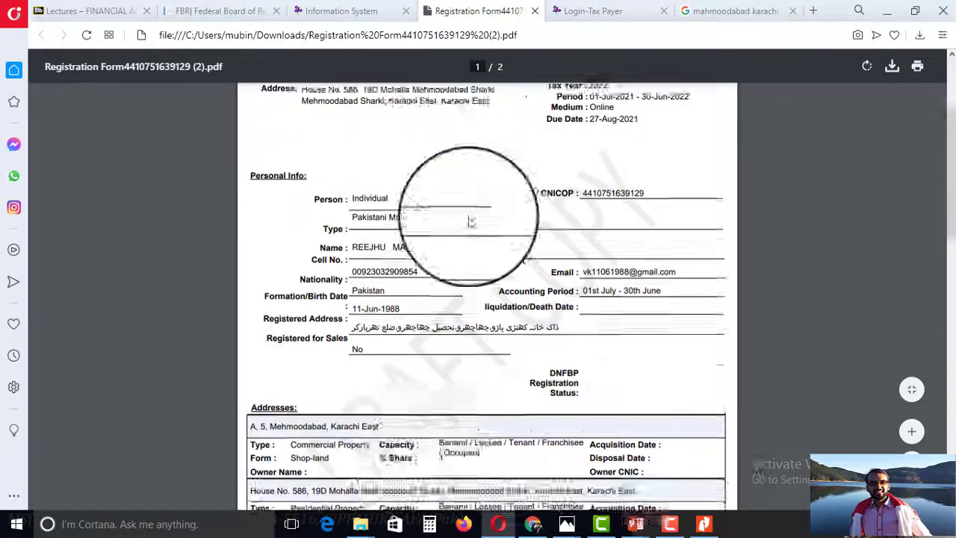
{"action": "scroll", "coordinate": [399, 257], "scroll_direction": "down", "scroll_amount": 2}
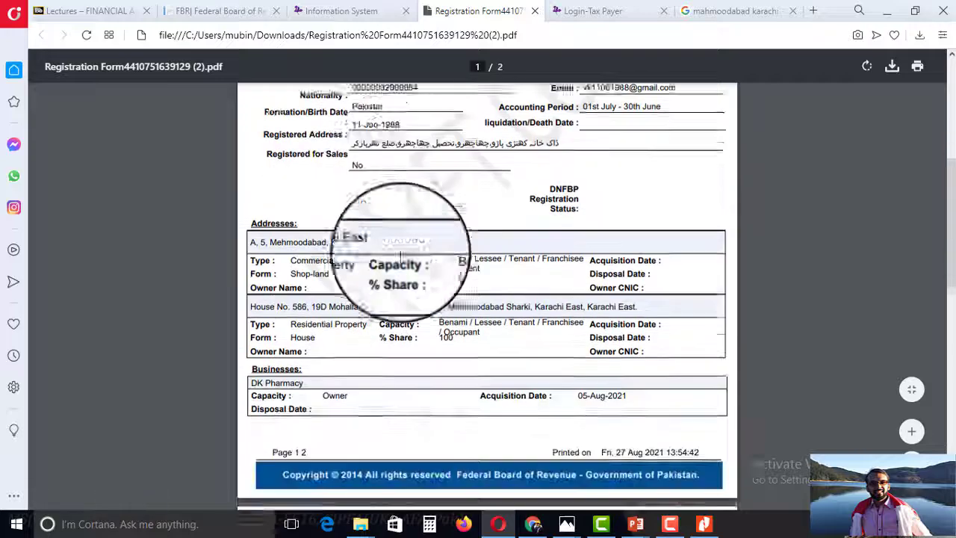
{"action": "scroll", "coordinate": [501, 239], "scroll_direction": "down", "scroll_amount": 2}
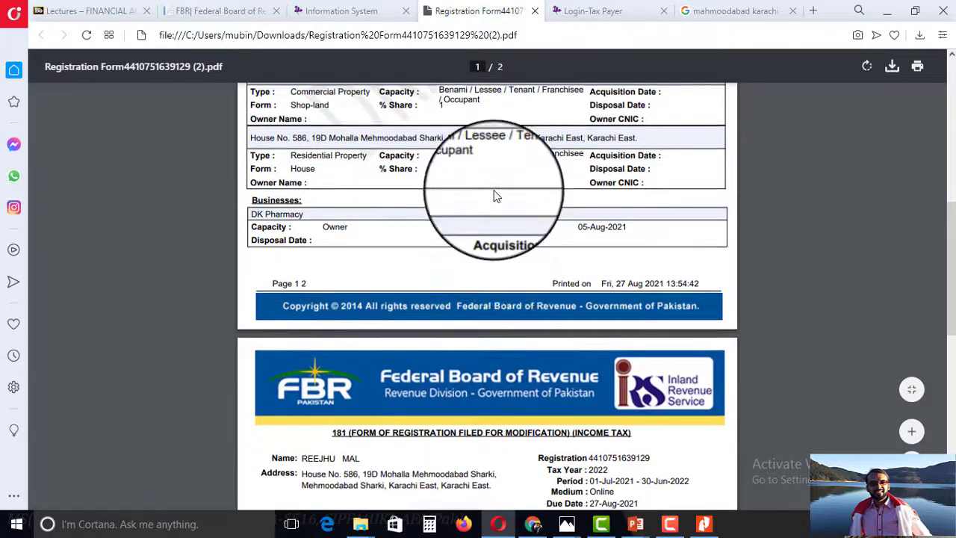
{"action": "scroll", "coordinate": [284, 161], "scroll_direction": "up", "scroll_amount": 1}
{"action": "scroll", "coordinate": [374, 165], "scroll_direction": "down", "scroll_amount": 4}
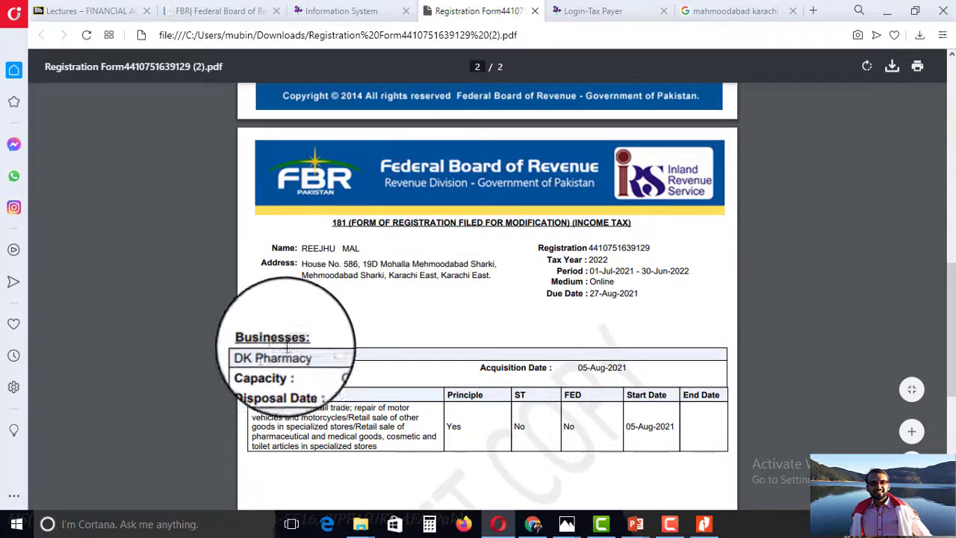
{"action": "left_click_drag", "start_coordinate": [263, 354], "coordinate": [326, 346]}
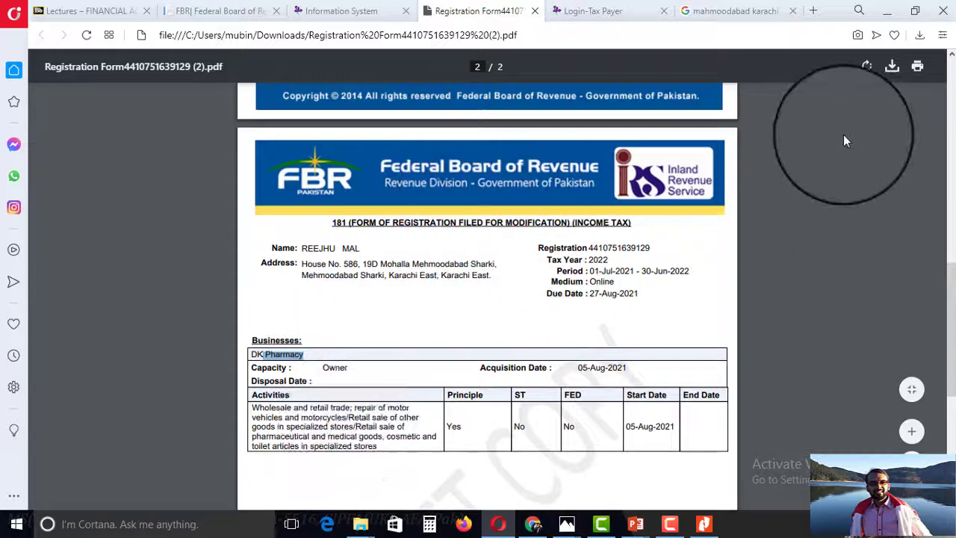
Save the PDF as '181 - Registration - Modification' in D:\Personal\FBR\2021 - filing's client folder.
{"action": "left_click", "coordinate": [893, 68]}
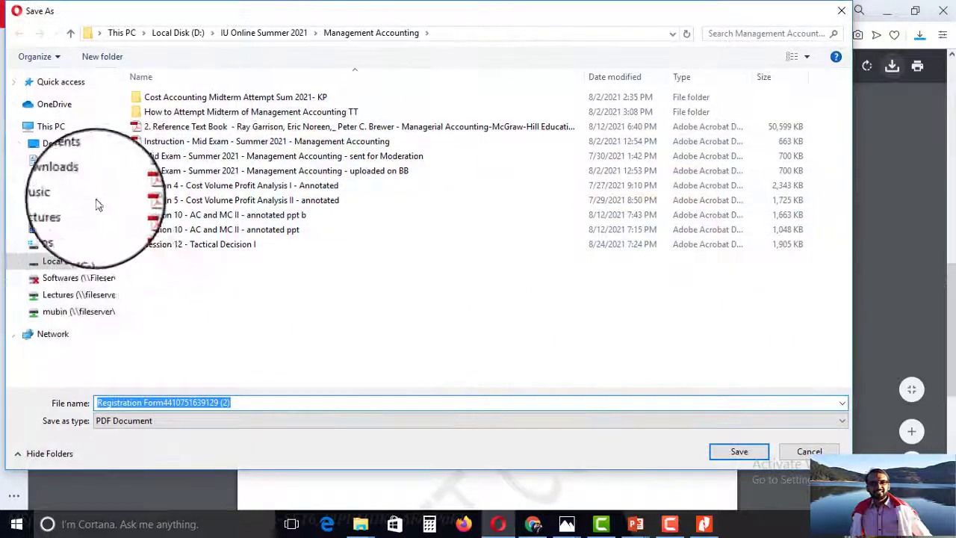
{"action": "left_click", "coordinate": [75, 267]}
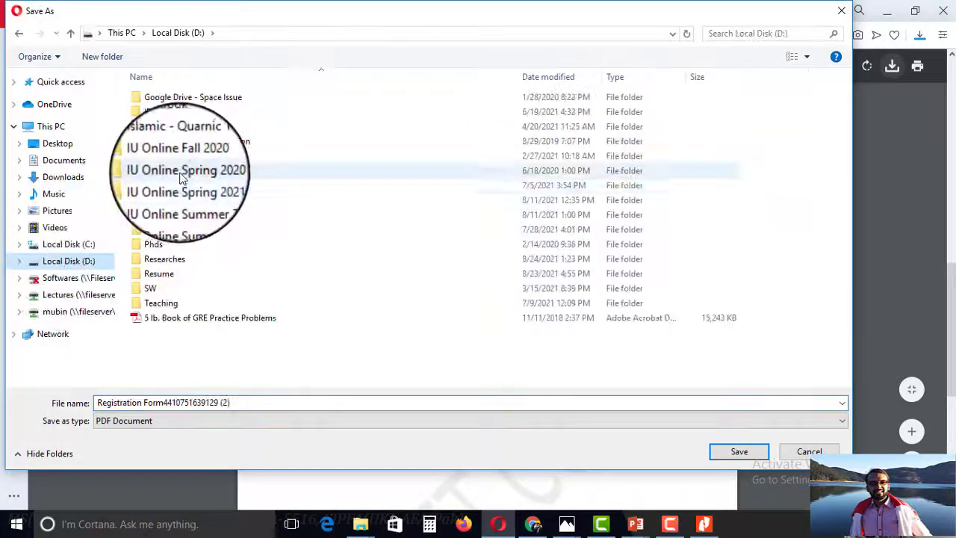
{"action": "double_click", "coordinate": [179, 215]}
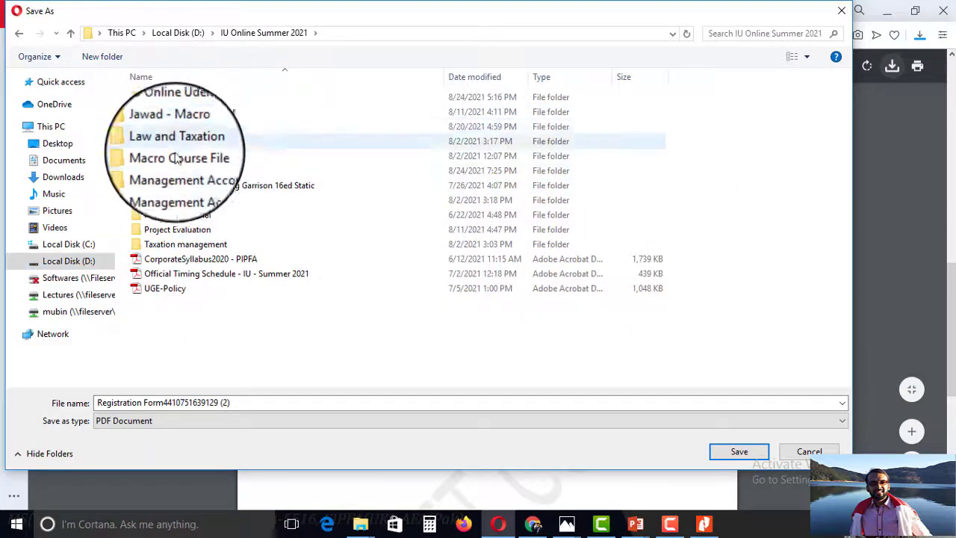
{"action": "left_click", "coordinate": [71, 261]}
{"action": "double_click", "coordinate": [168, 230]}
{"action": "double_click", "coordinate": [374, 96]}
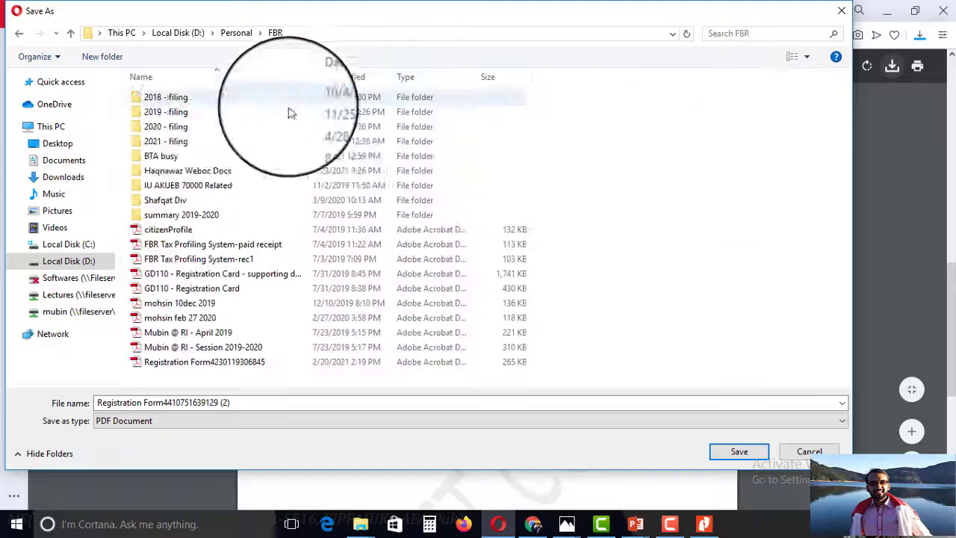
{"action": "double_click", "coordinate": [171, 142]}
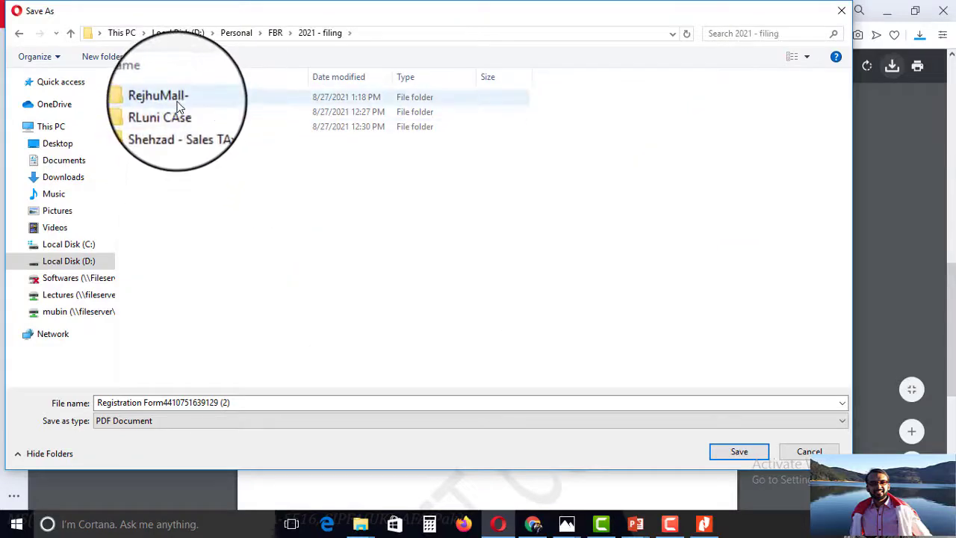
{"action": "double_click", "coordinate": [179, 103]}
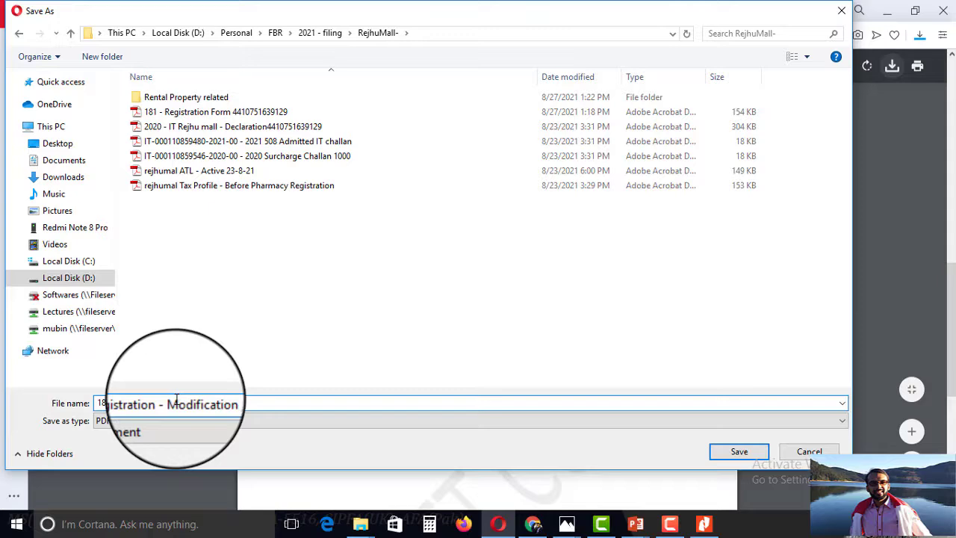
{"action": "key", "text": "Return"}
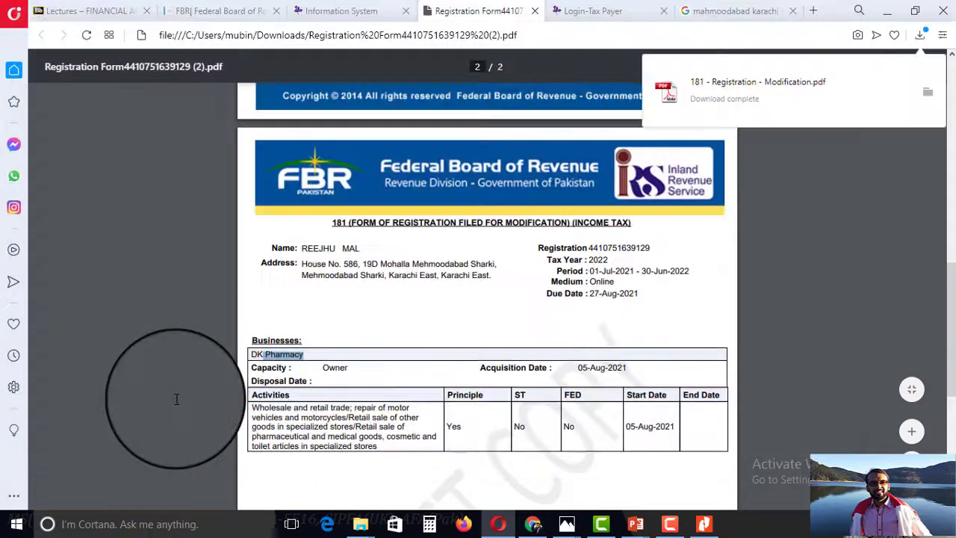
Attach '181 - Registration - Modification.pdf' under evidence code 1123 and confirm the upload.
{"action": "left_click", "coordinate": [536, 11]}
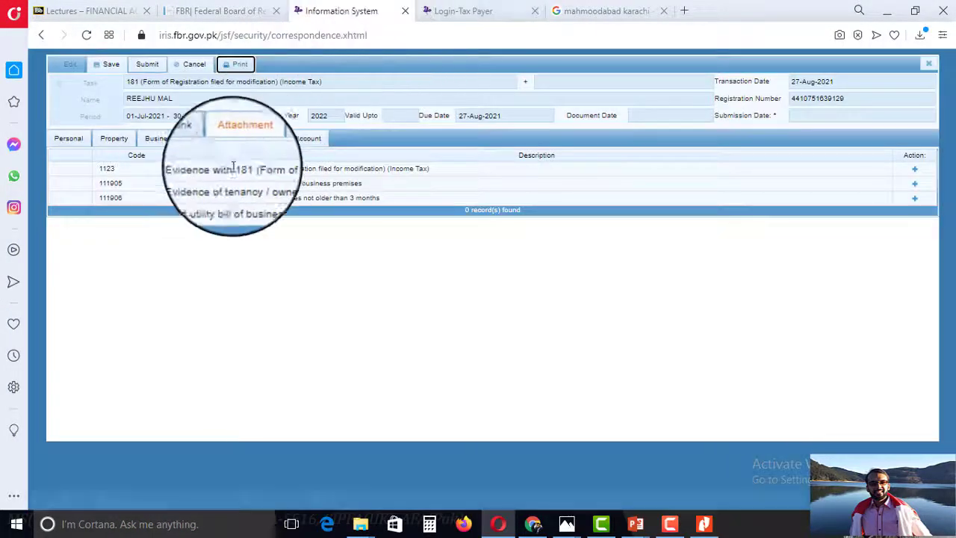
{"action": "left_click", "coordinate": [914, 169]}
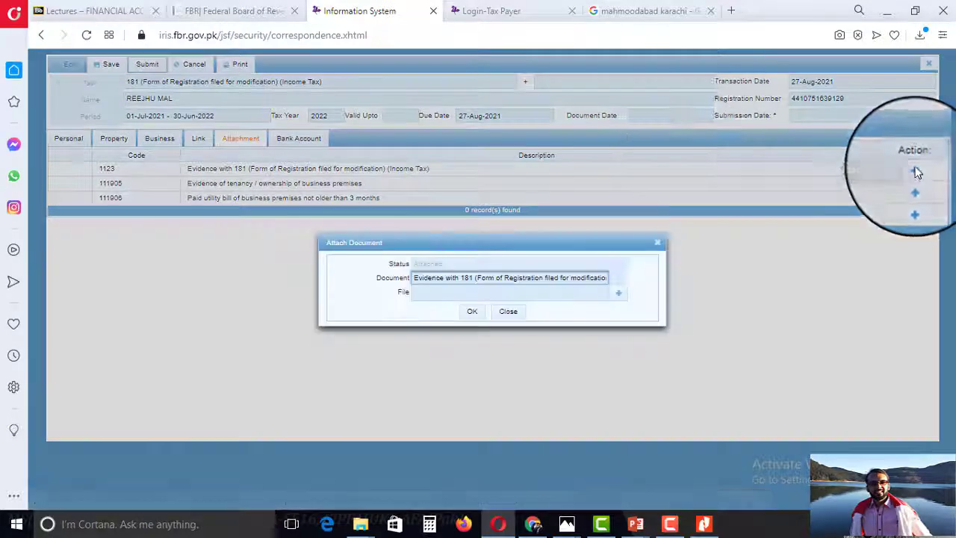
{"action": "left_click", "coordinate": [619, 296]}
{"action": "left_click", "coordinate": [512, 222]}
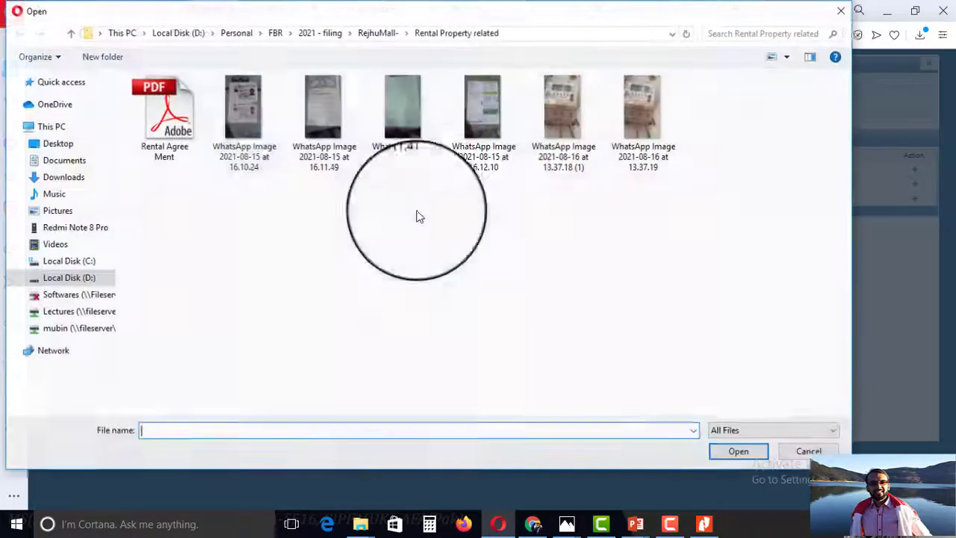
{"action": "left_click", "coordinate": [376, 34]}
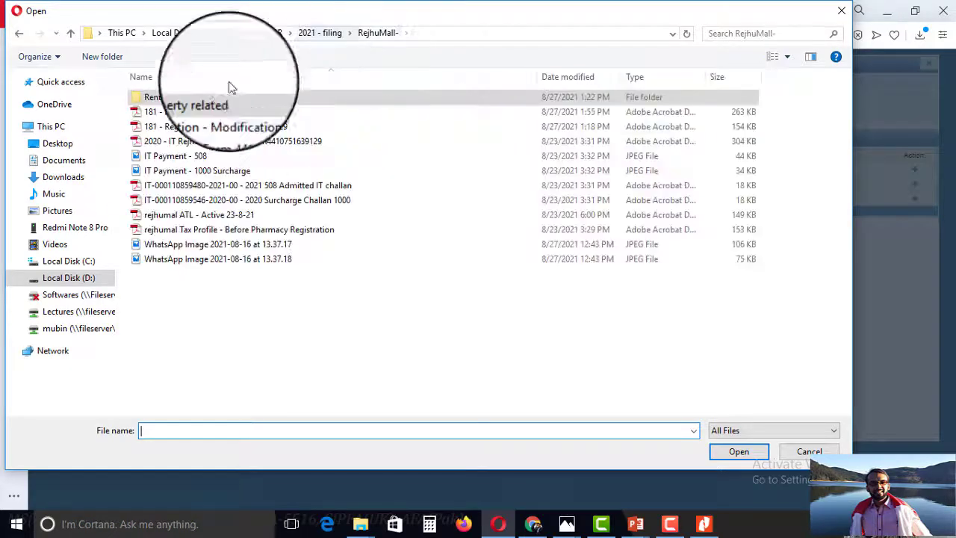
{"action": "left_click", "coordinate": [195, 112]}
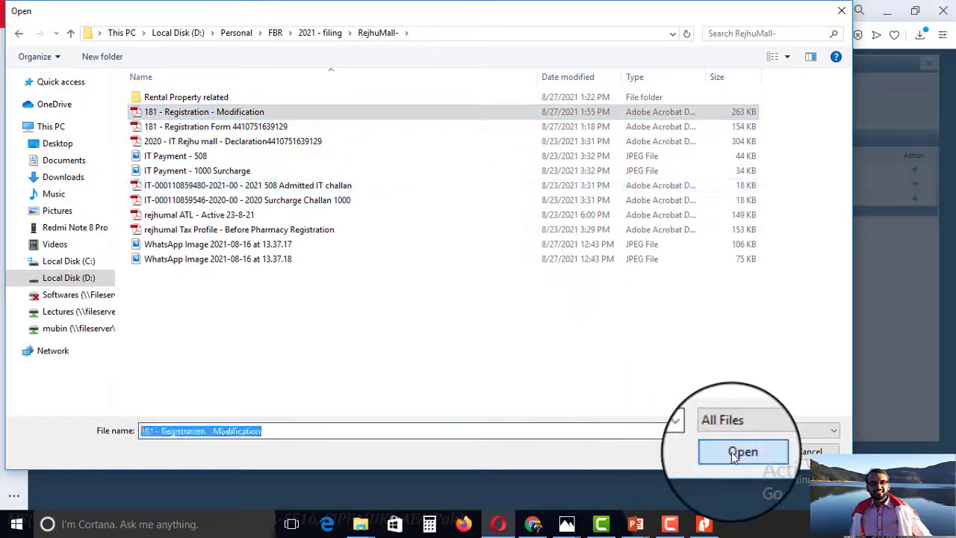
{"action": "left_click", "coordinate": [742, 452]}
{"action": "left_click", "coordinate": [472, 319]}
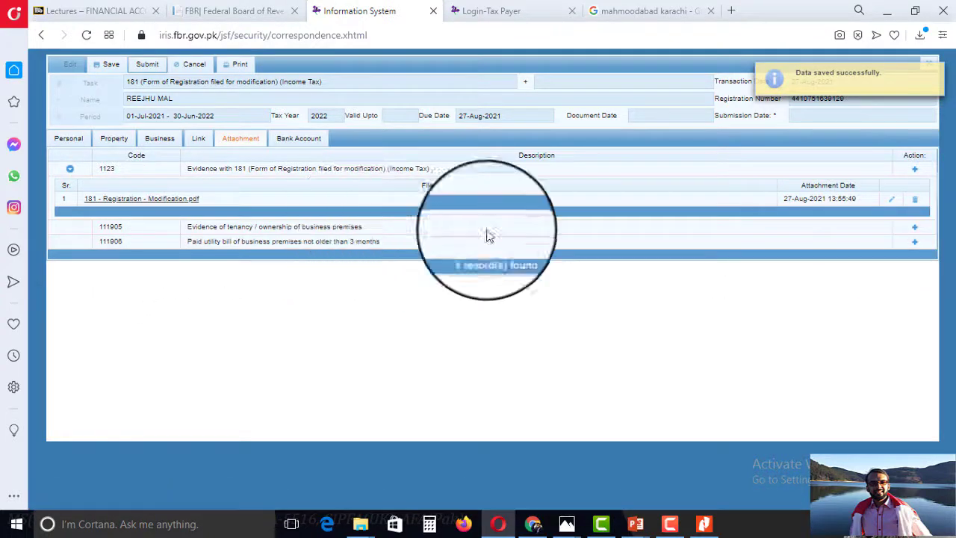
Attach 'Rental Agree Ment.pdf' from Rental Property related as tenancy evidence and save it.
{"action": "left_click", "coordinate": [914, 227]}
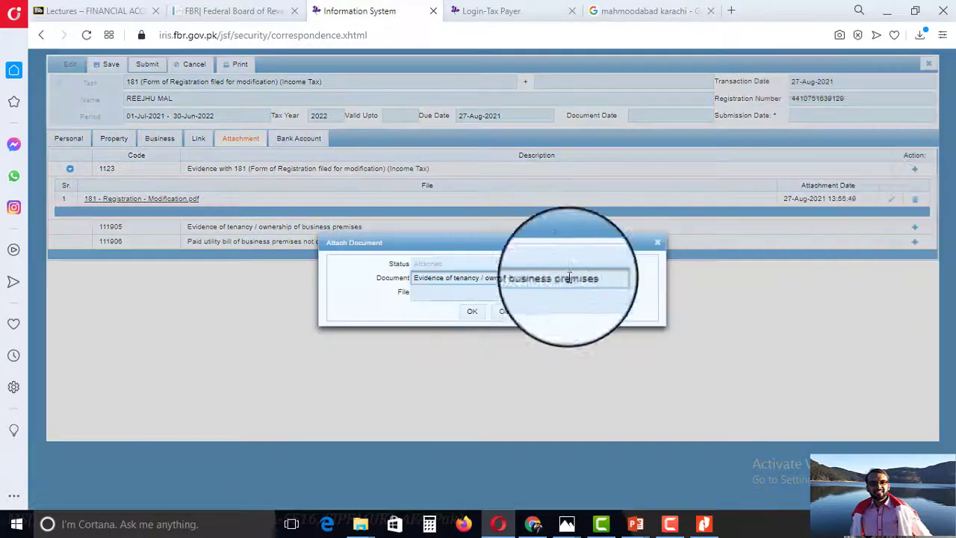
{"action": "left_click", "coordinate": [620, 295]}
{"action": "left_click", "coordinate": [521, 214]}
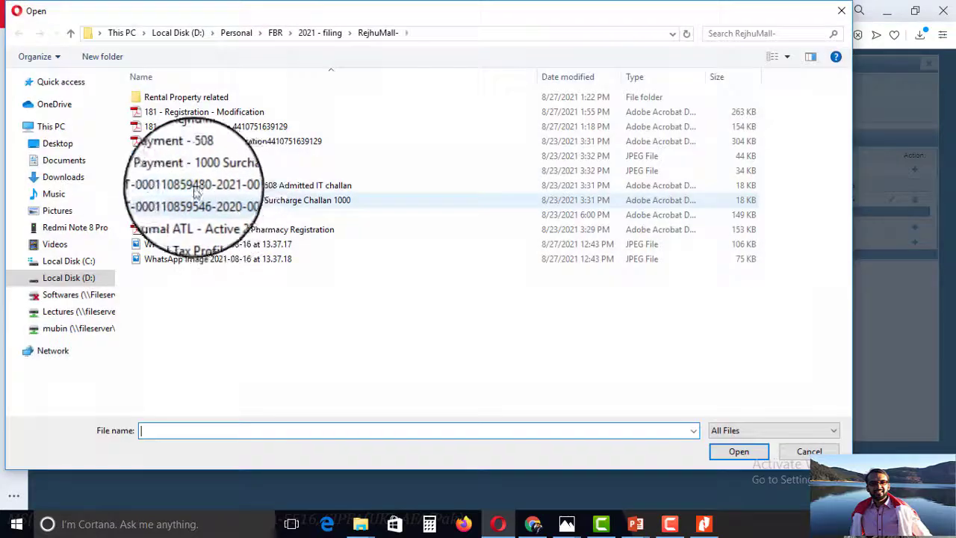
{"action": "double_click", "coordinate": [196, 98]}
{"action": "left_click", "coordinate": [183, 120]}
{"action": "left_click", "coordinate": [738, 453]}
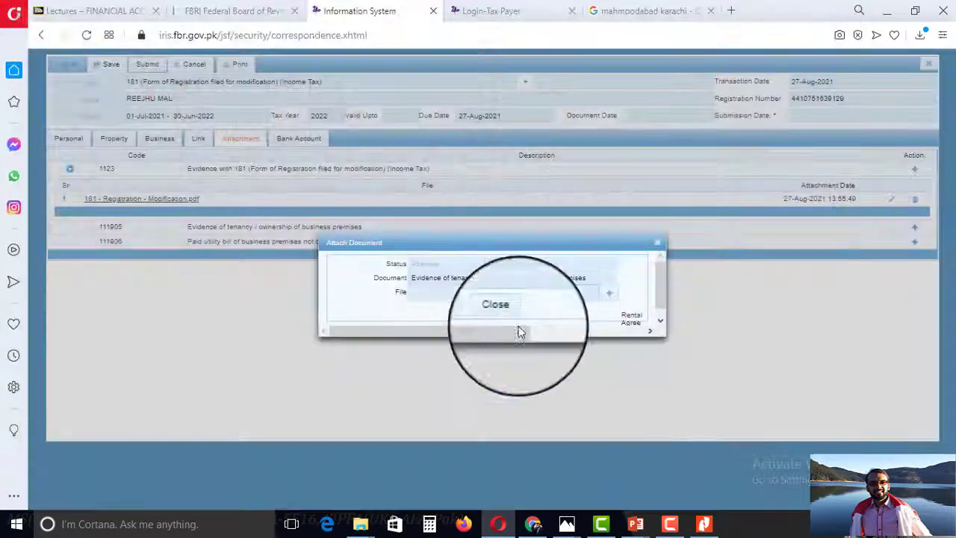
{"action": "left_click", "coordinate": [472, 313]}
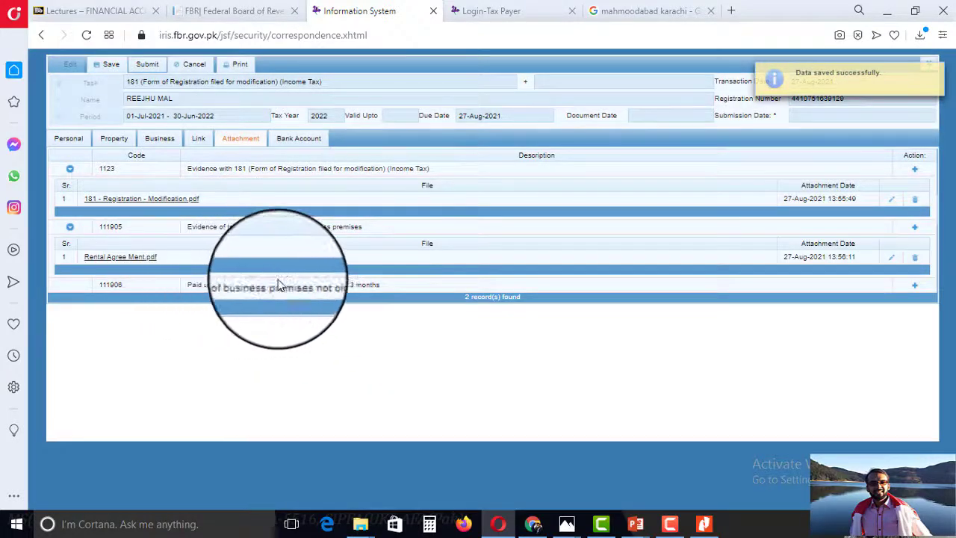
Attach the WhatsApp Image 2021-08-15 at 16.12.10 photo as the utility bill and save it.
{"action": "left_click", "coordinate": [915, 287]}
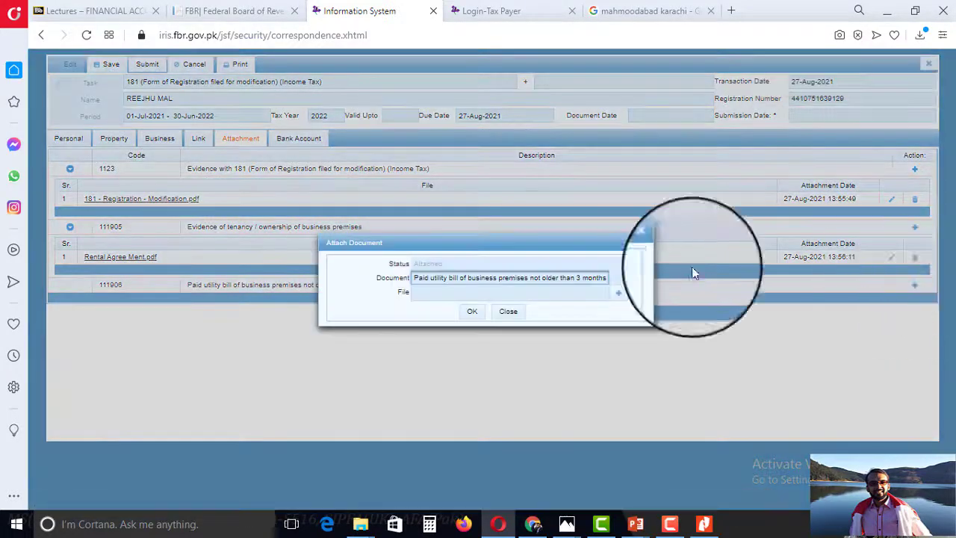
{"action": "left_click", "coordinate": [594, 293]}
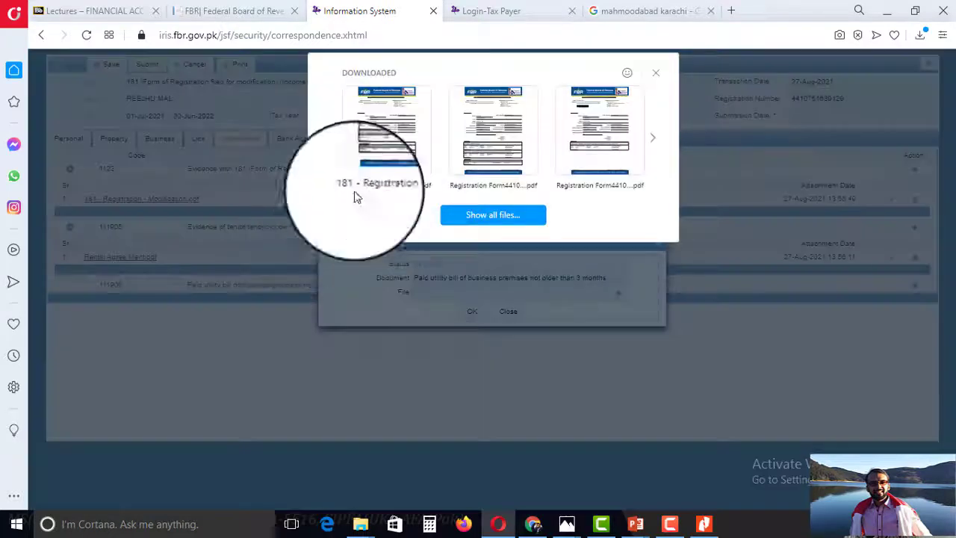
{"action": "left_click", "coordinate": [491, 213]}
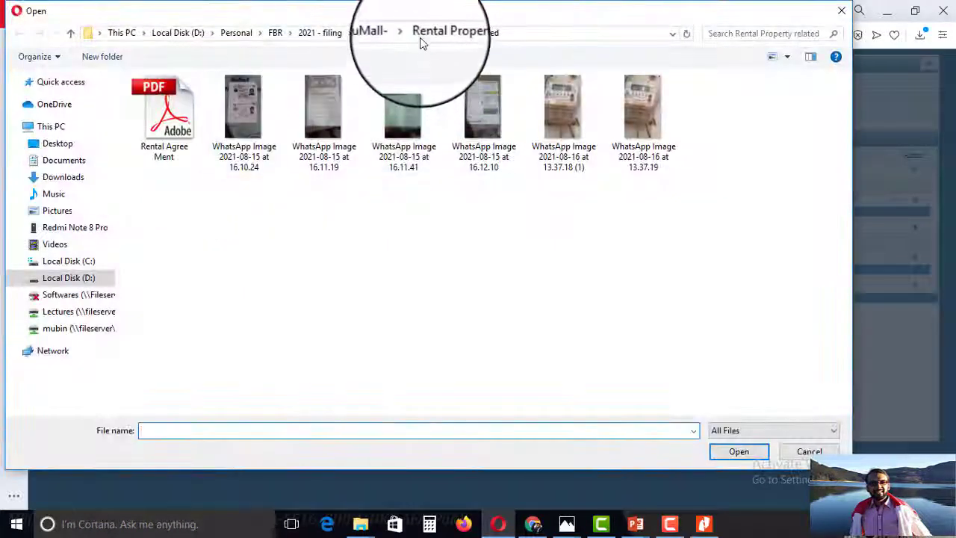
{"action": "left_click", "coordinate": [483, 108]}
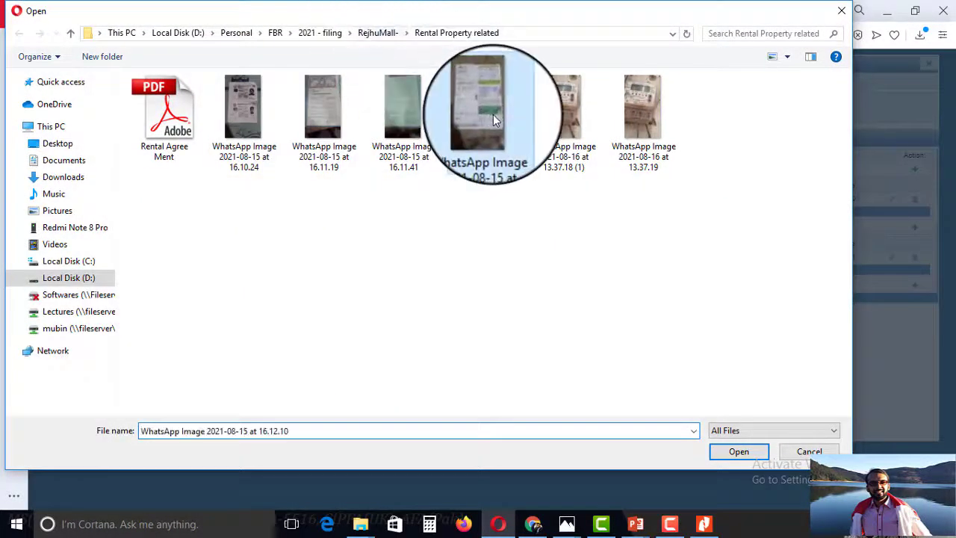
{"action": "left_click", "coordinate": [739, 451]}
{"action": "left_click", "coordinate": [472, 310]}
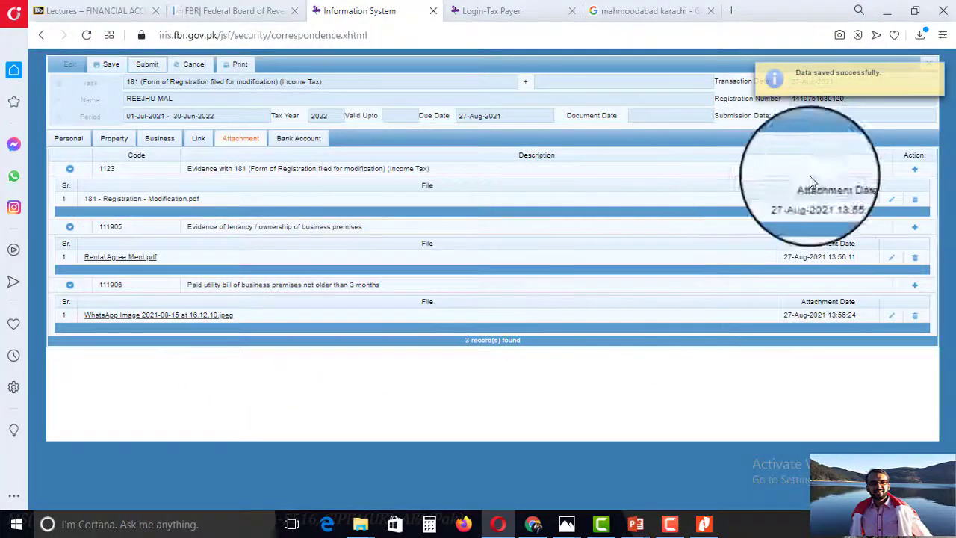
Expand rows 1123, 111905 and 111906 to check each attached file, then collapse them all.
{"action": "left_click", "coordinate": [69, 169]}
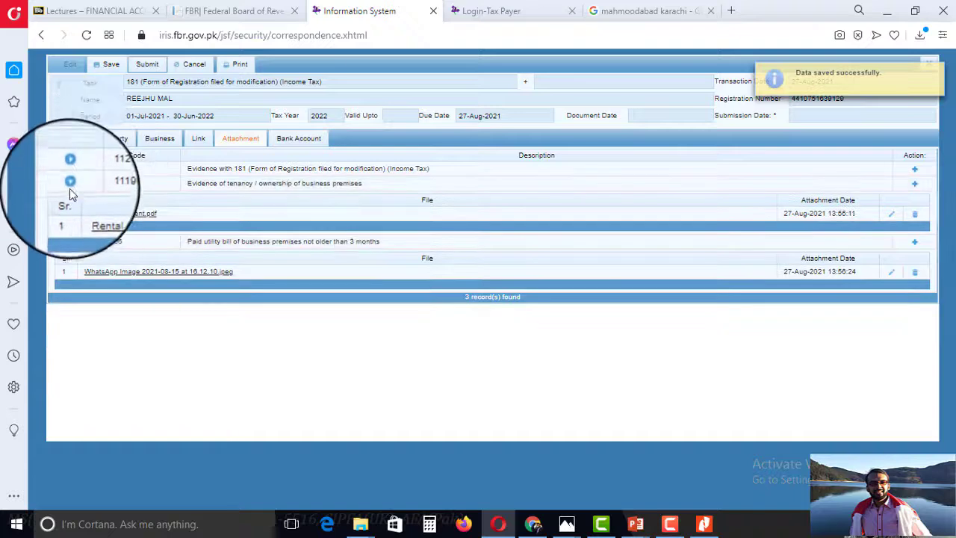
{"action": "left_click", "coordinate": [70, 183]}
{"action": "left_click", "coordinate": [68, 196]}
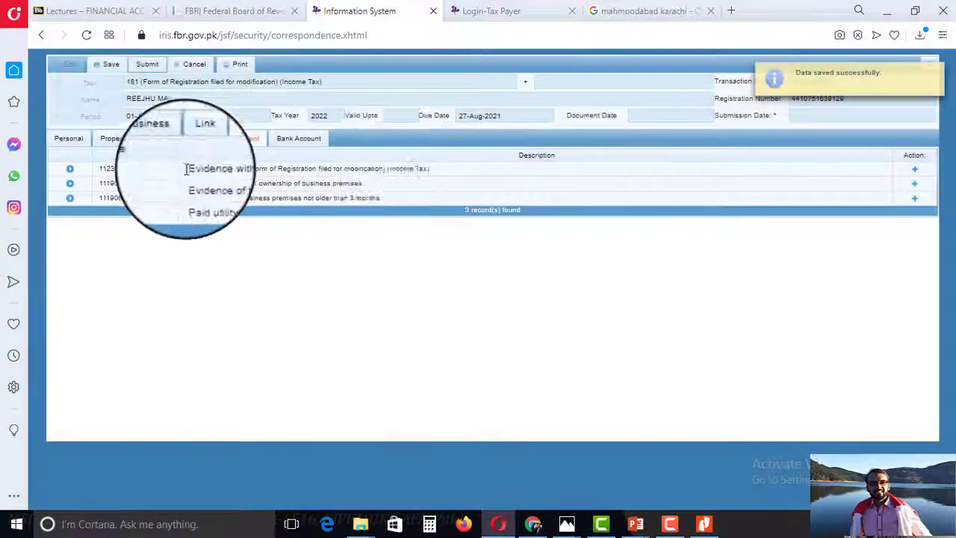
{"action": "left_click", "coordinate": [69, 170]}
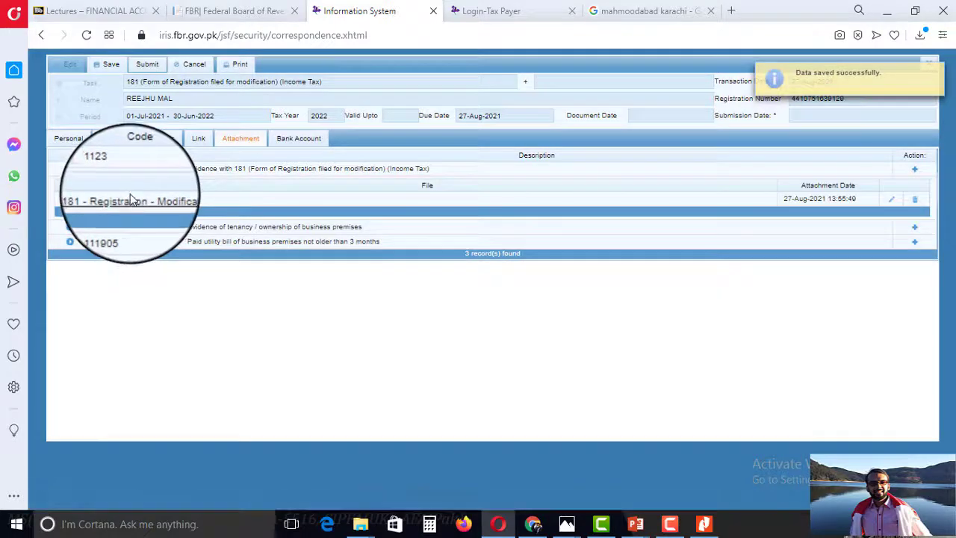
{"action": "left_click", "coordinate": [70, 227]}
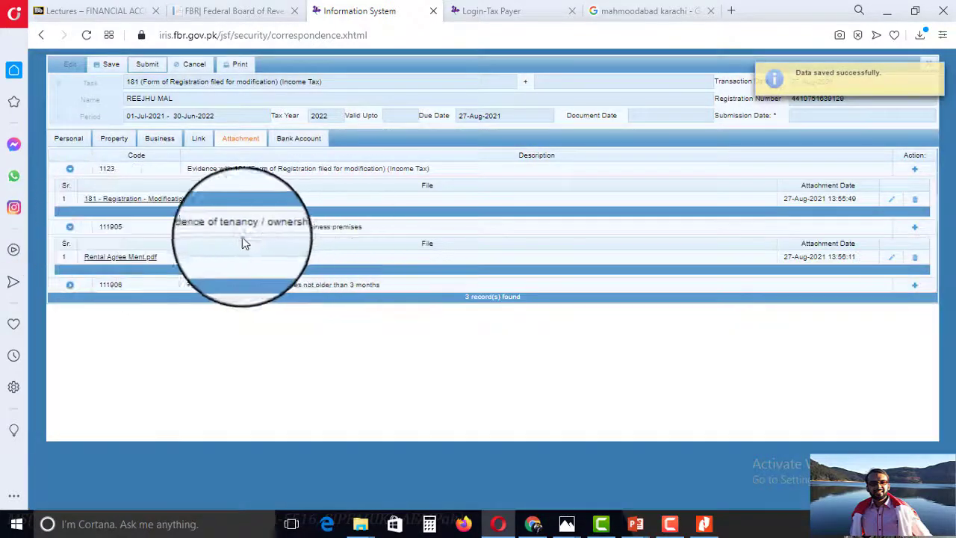
{"action": "left_click", "coordinate": [70, 287]}
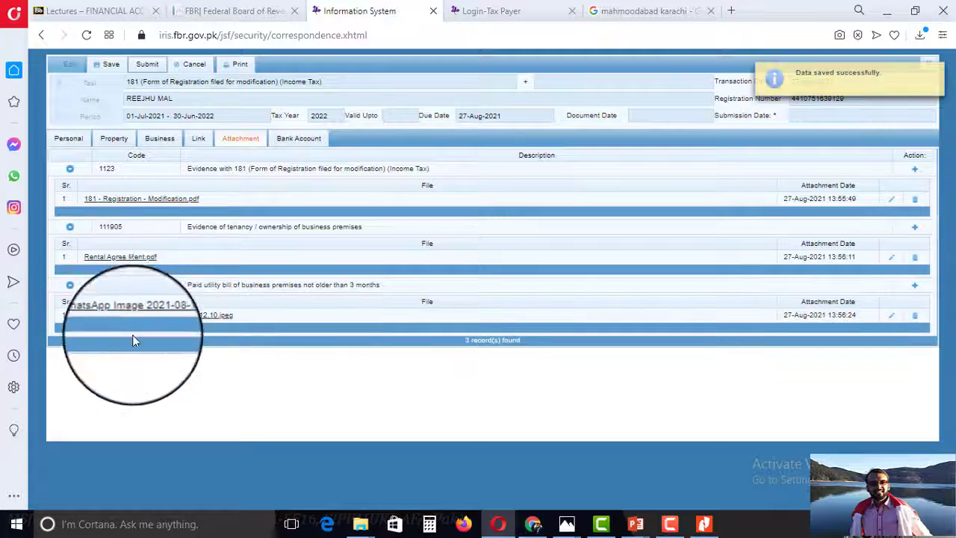
{"action": "left_click", "coordinate": [69, 170]}
{"action": "left_click", "coordinate": [69, 184]}
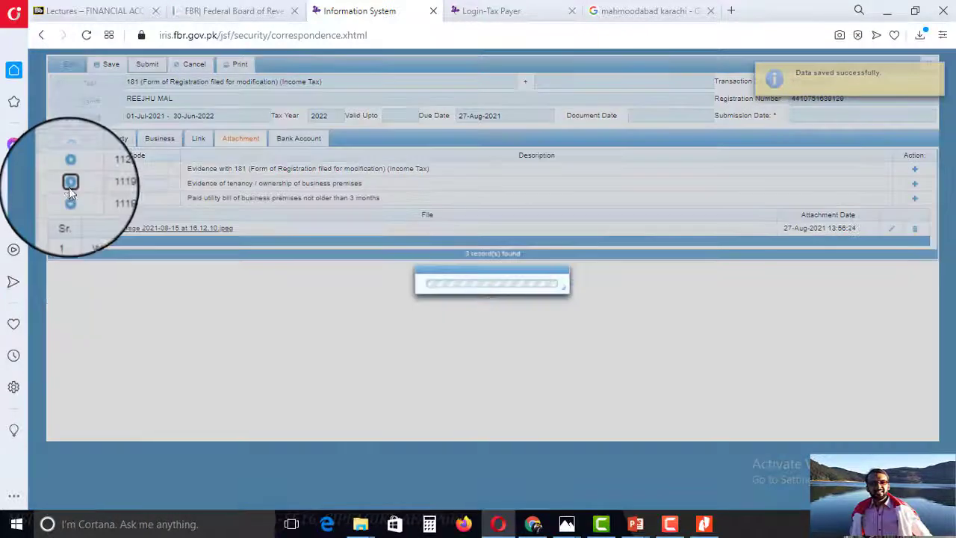
{"action": "left_click", "coordinate": [69, 198]}
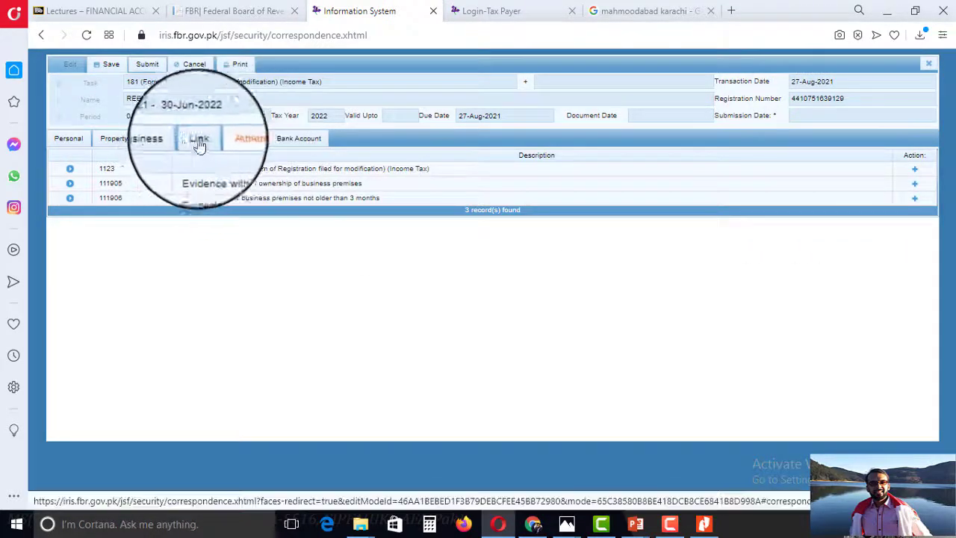
{"action": "left_click", "coordinate": [73, 142]}
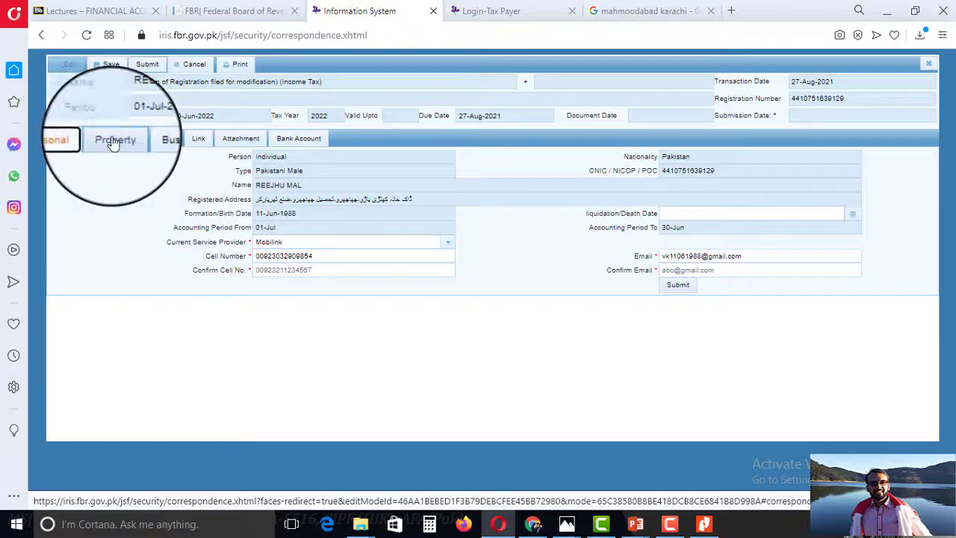
{"action": "left_click", "coordinate": [112, 141]}
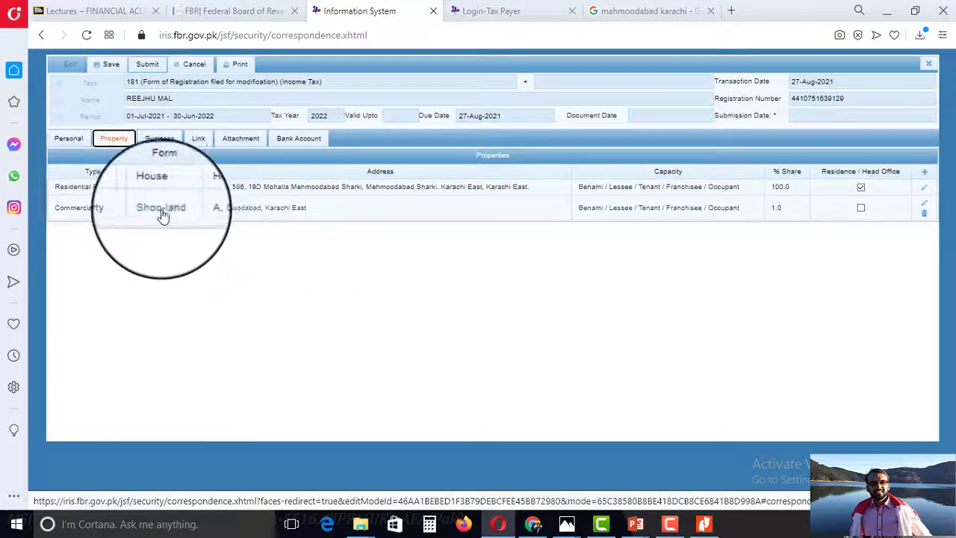
{"action": "left_click", "coordinate": [161, 140]}
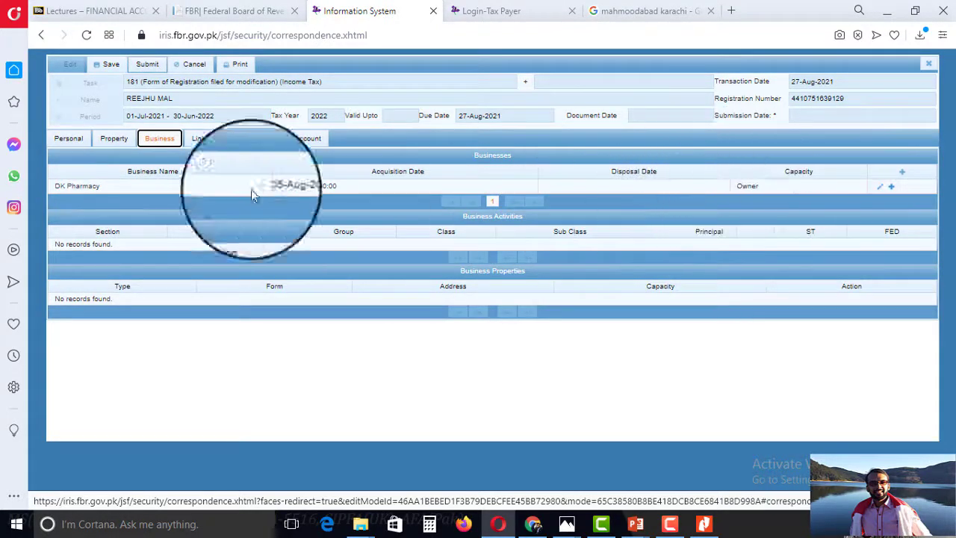
{"action": "left_click", "coordinate": [198, 142]}
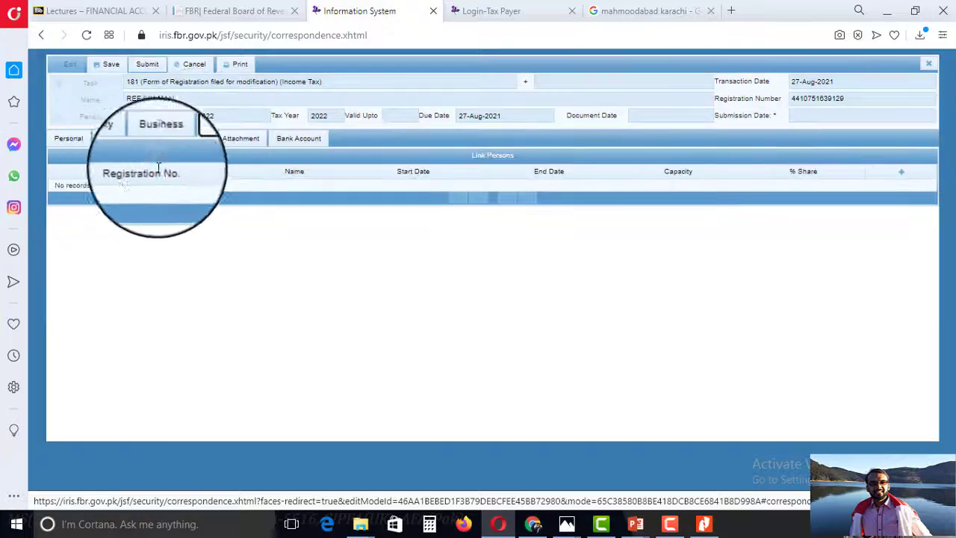
{"action": "left_click", "coordinate": [238, 142]}
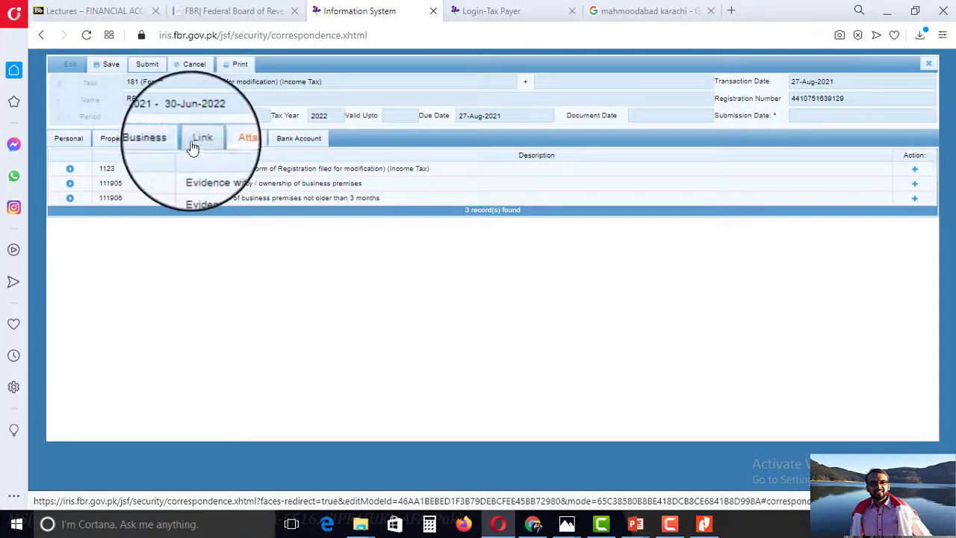
{"action": "left_click", "coordinate": [192, 145]}
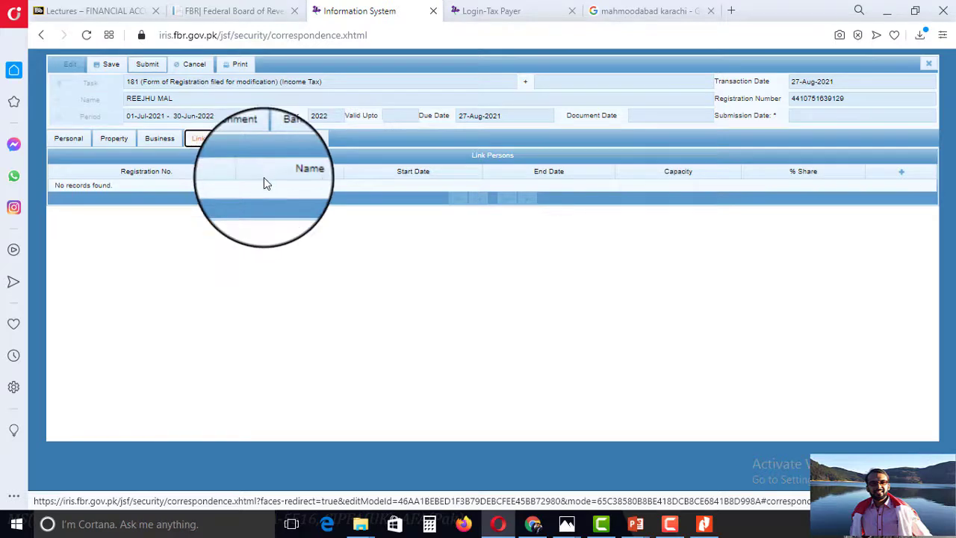
{"action": "left_click", "coordinate": [255, 139]}
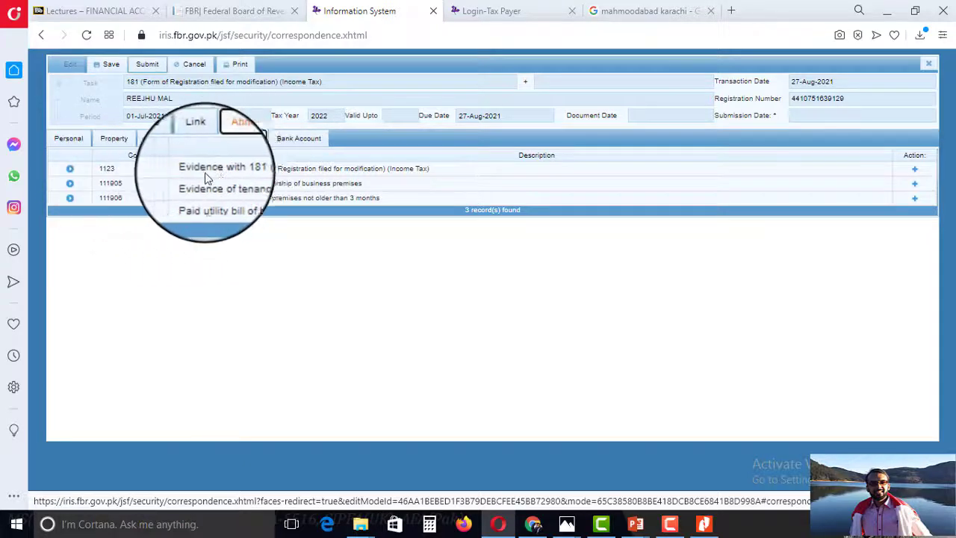
Add a new Bank Account entry with type set to Account.
{"action": "left_click", "coordinate": [287, 136]}
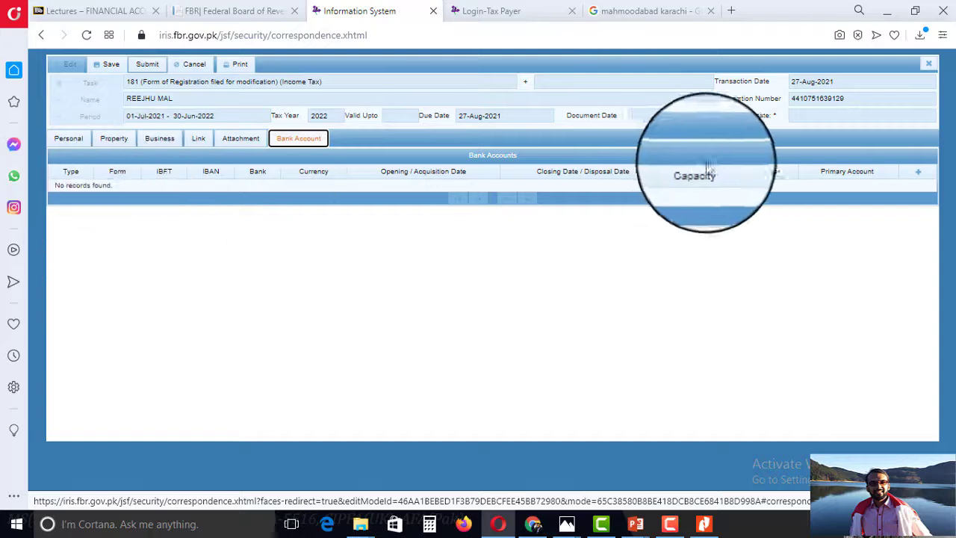
{"action": "left_click", "coordinate": [919, 174]}
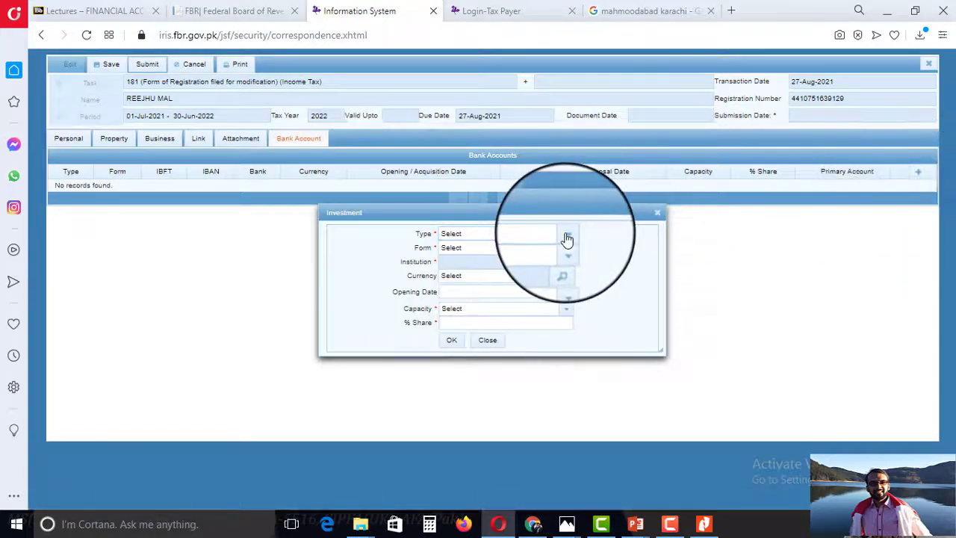
{"action": "left_click", "coordinate": [568, 236]}
{"action": "left_click", "coordinate": [489, 267]}
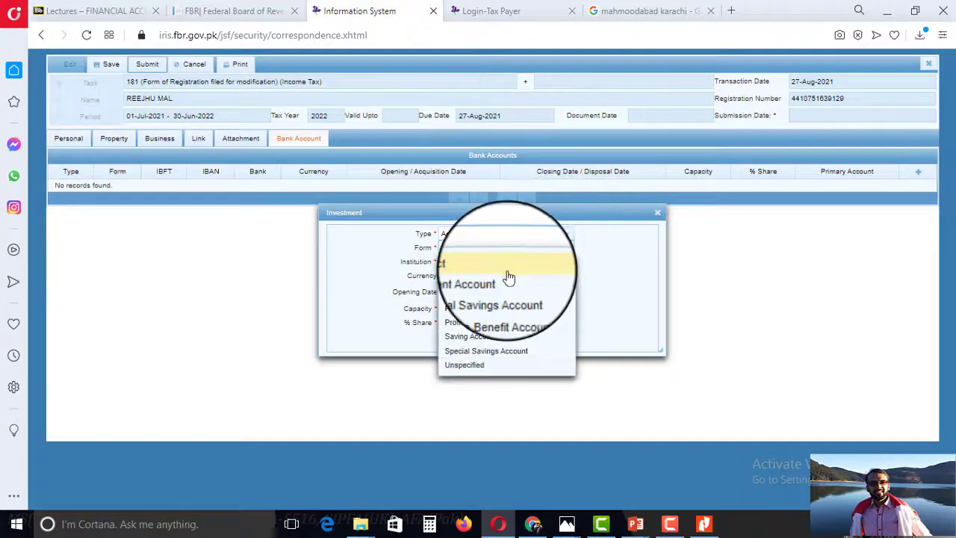
Switch from the portal to the Chrome window holding the WhatsApp chat with the account details.
{"action": "left_click", "coordinate": [571, 535]}
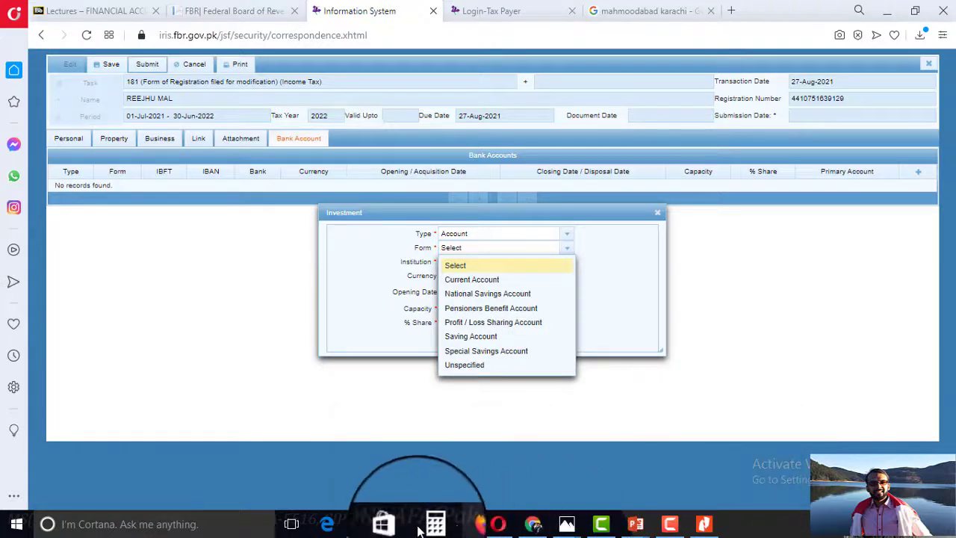
{"action": "mouse_move", "coordinate": [360, 525]}
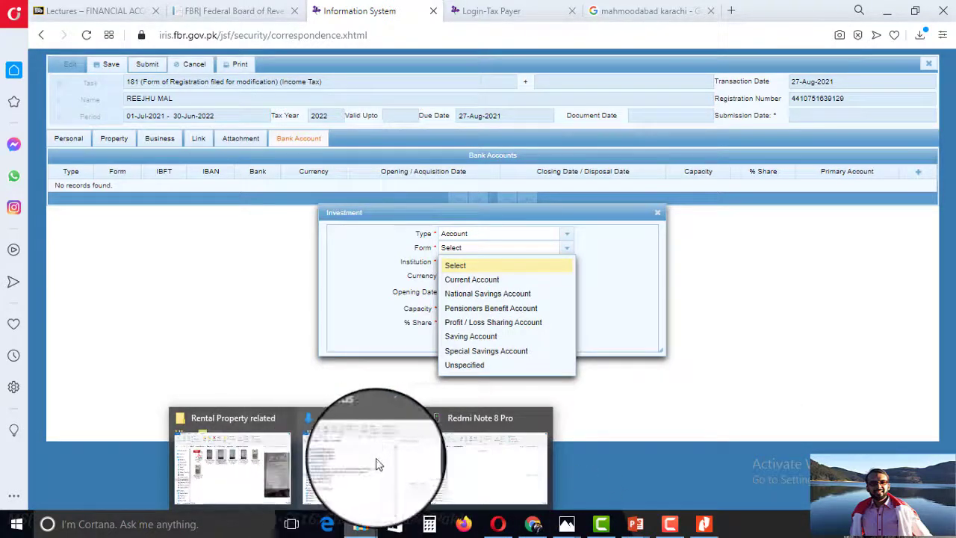
{"action": "left_click", "coordinate": [210, 447]}
{"action": "left_click", "coordinate": [451, 360]}
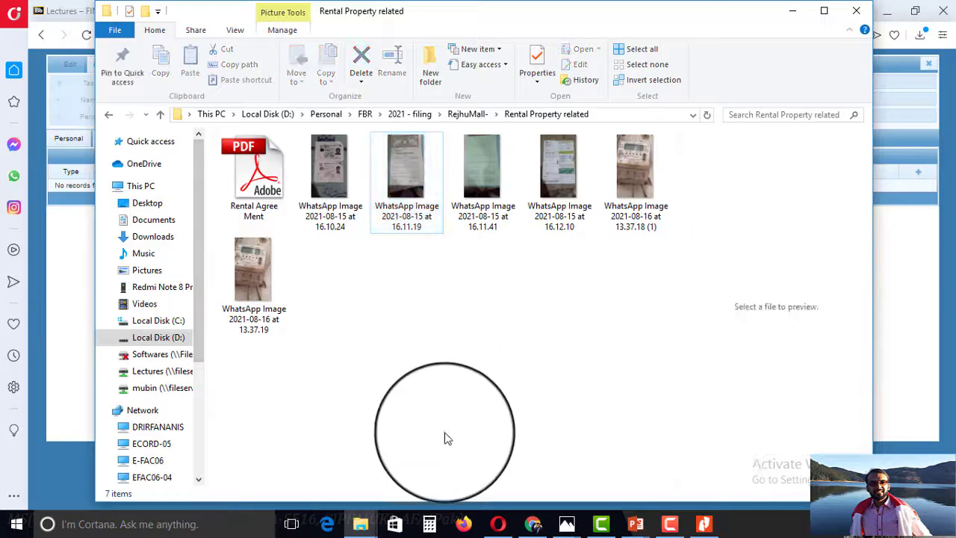
{"action": "left_click", "coordinate": [532, 525]}
In the WhatsApp chat, open the first Askari bank statement photo full screen.
{"action": "left_click", "coordinate": [449, 12]}
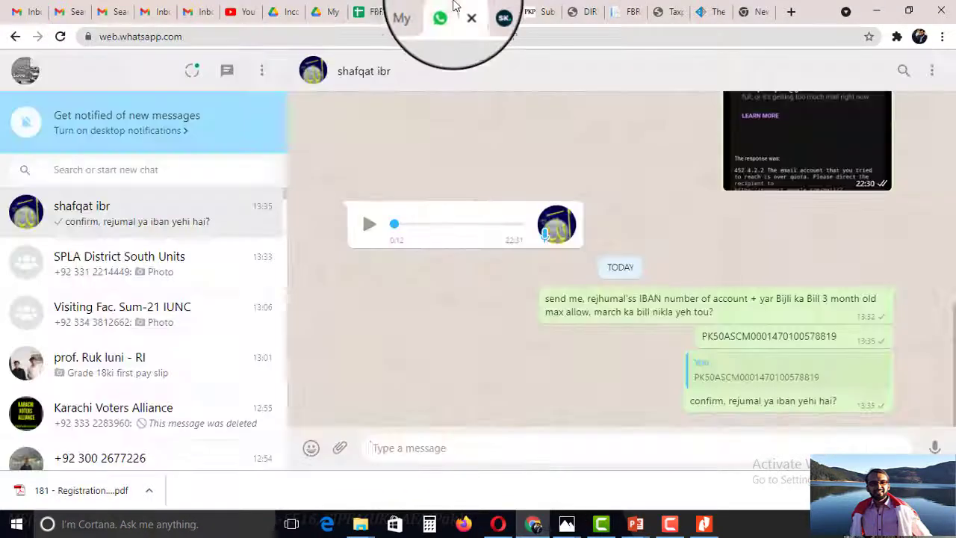
{"action": "scroll", "coordinate": [368, 228], "scroll_direction": "up", "scroll_amount": 10}
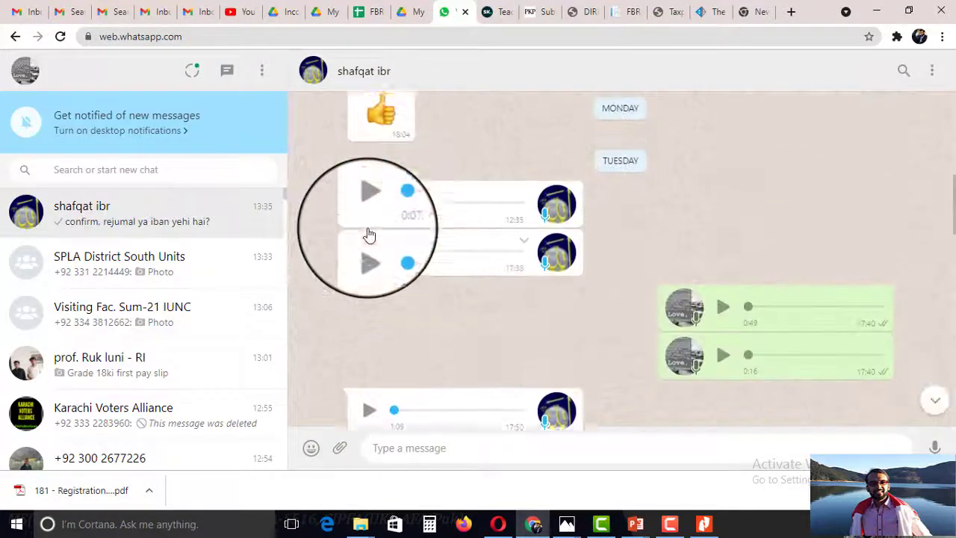
{"action": "scroll", "coordinate": [368, 228], "scroll_direction": "up", "scroll_amount": 15}
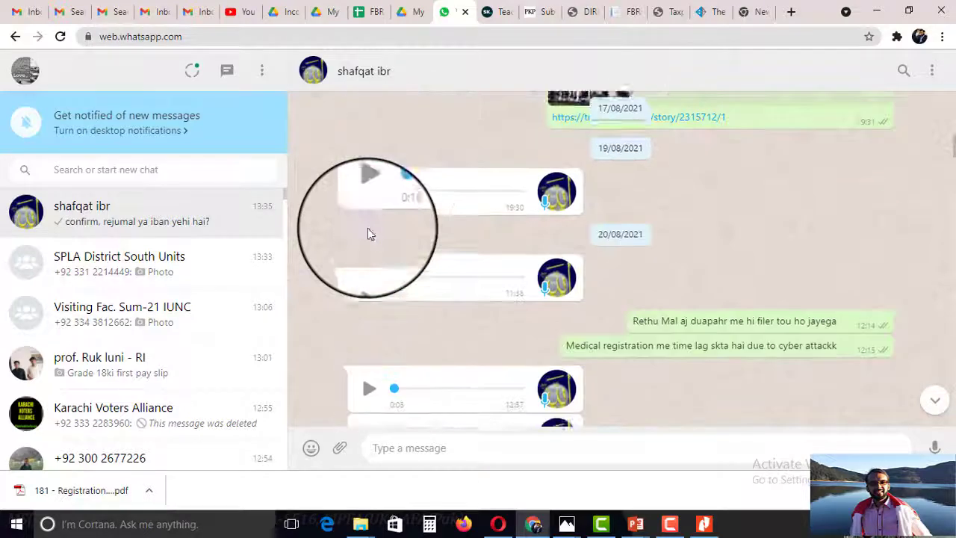
{"action": "scroll", "coordinate": [367, 235], "scroll_direction": "up", "scroll_amount": 10}
{"action": "scroll", "coordinate": [367, 235], "scroll_direction": "down", "scroll_amount": 2}
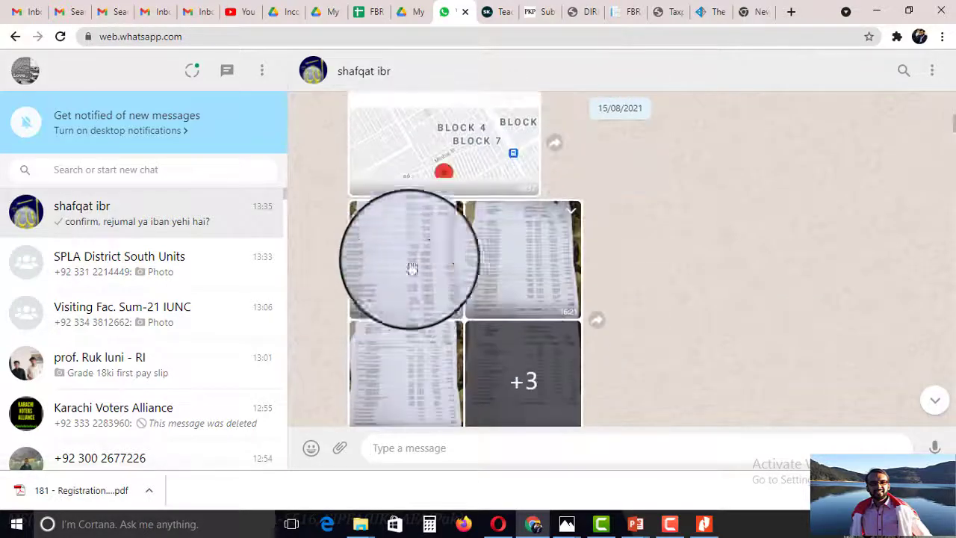
{"action": "left_click", "coordinate": [399, 293]}
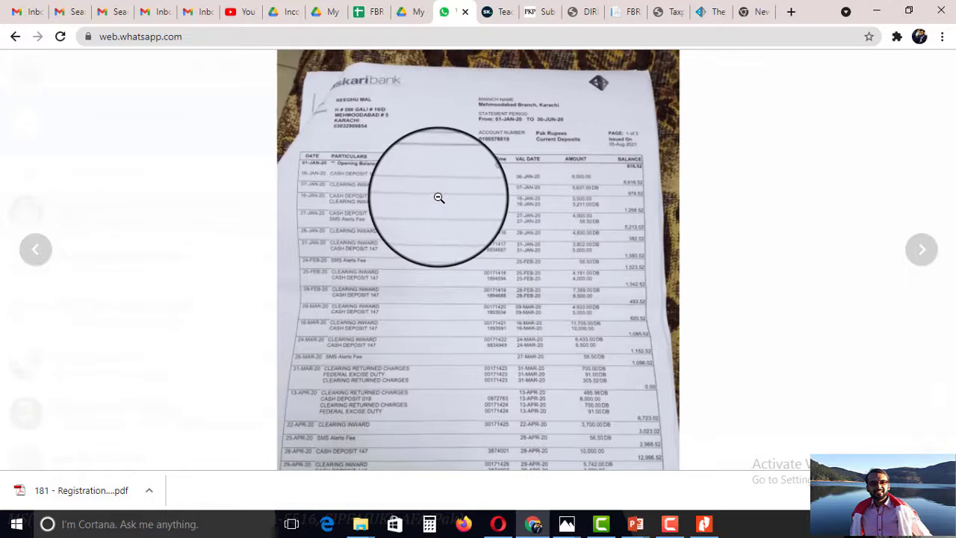
Zoom in to read the bank statement photo, then fit it back in view.
{"action": "left_click", "coordinate": [439, 197]}
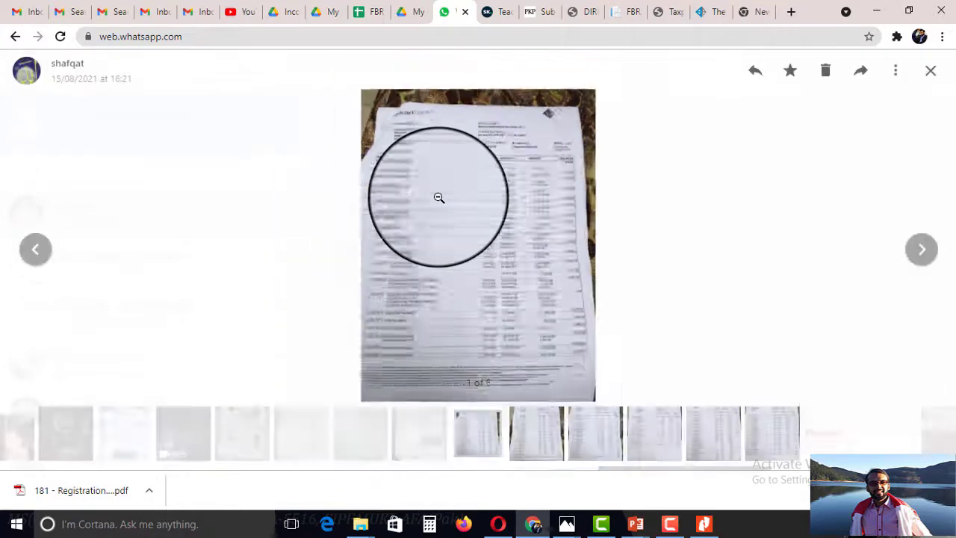
{"action": "left_click", "coordinate": [453, 177]}
{"action": "left_click", "coordinate": [455, 174]}
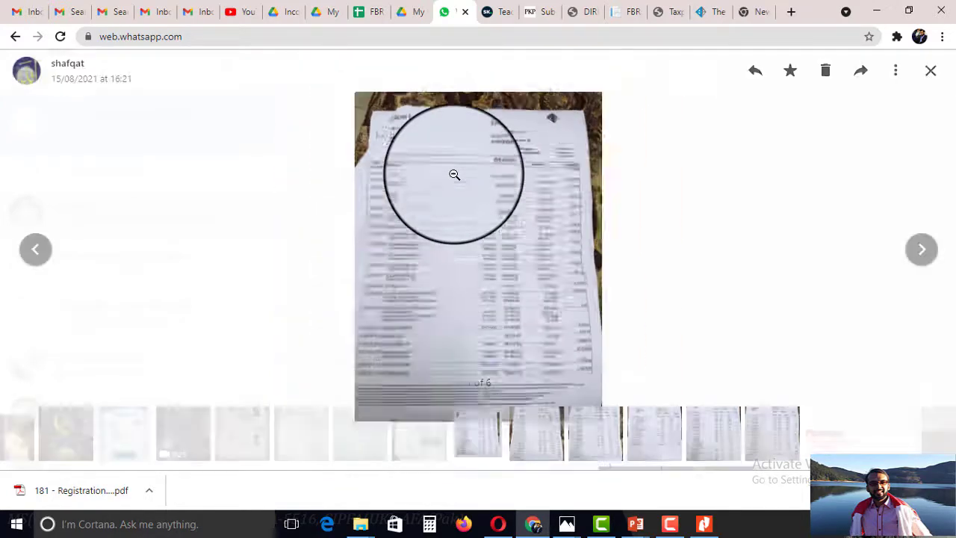
{"action": "left_click", "coordinate": [454, 174]}
{"action": "left_click", "coordinate": [454, 174]}
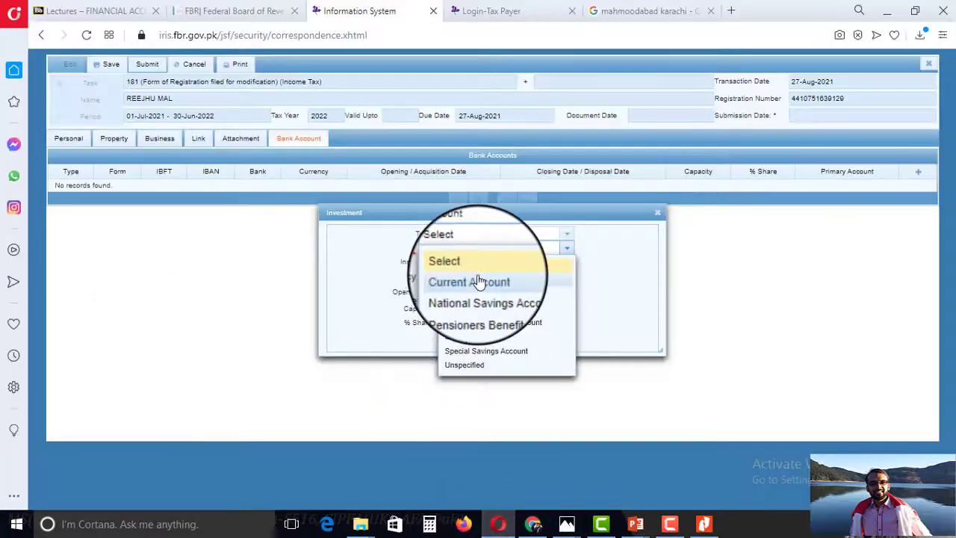
Choose Current Account and set the institution to Askari Commercial Bank's Mehmoodabad branch.
{"action": "left_click", "coordinate": [472, 281]}
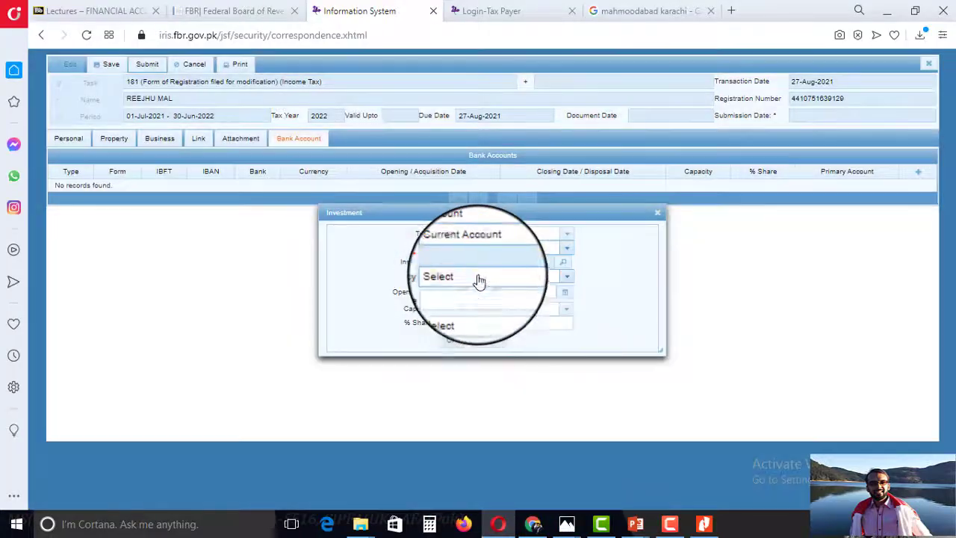
{"action": "left_click", "coordinate": [568, 263]}
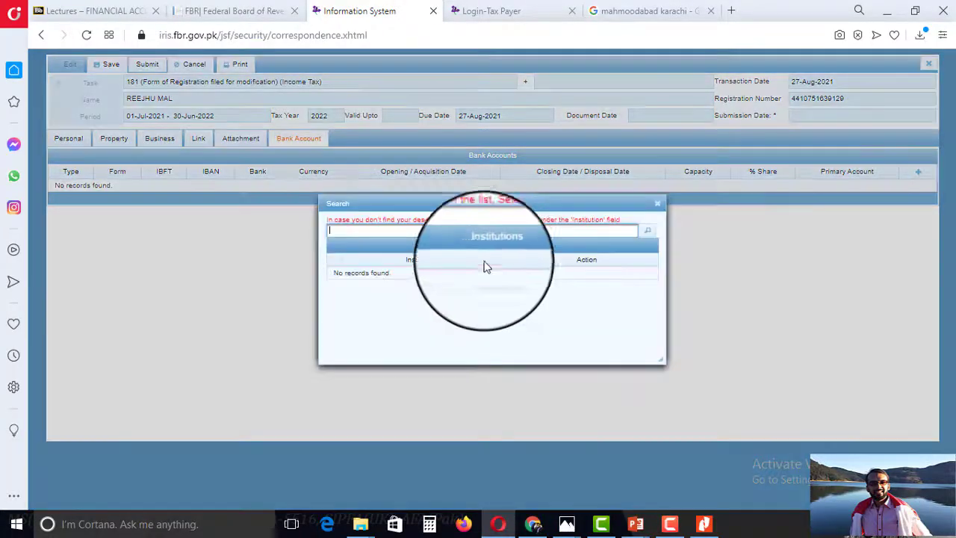
{"action": "type", "text": "askari"}
{"action": "key", "text": "Return"}
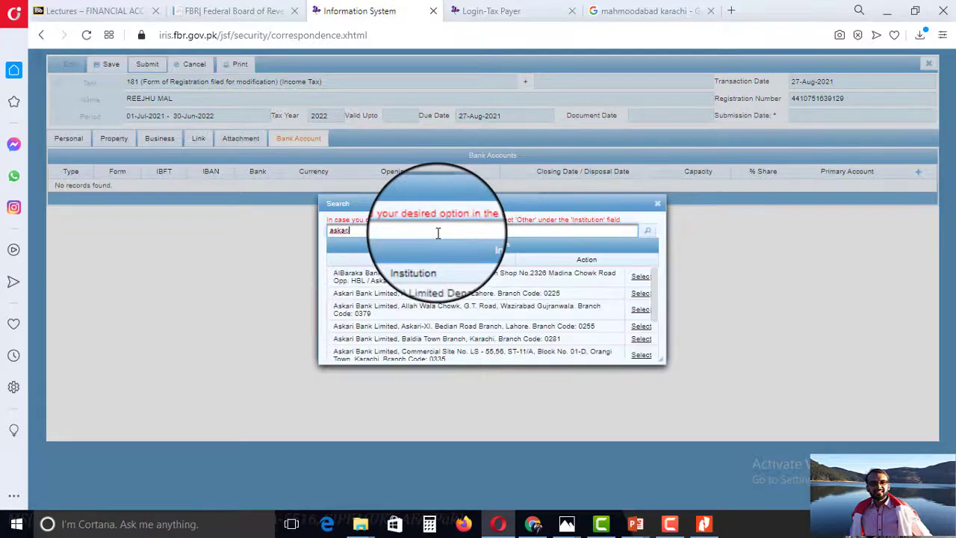
{"action": "left_click", "coordinate": [657, 203]}
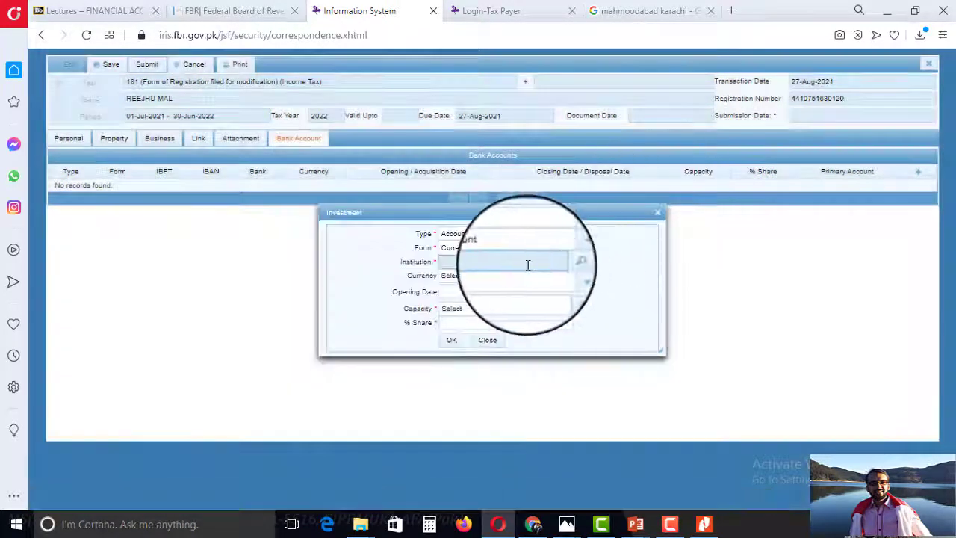
{"action": "left_click", "coordinate": [565, 262]}
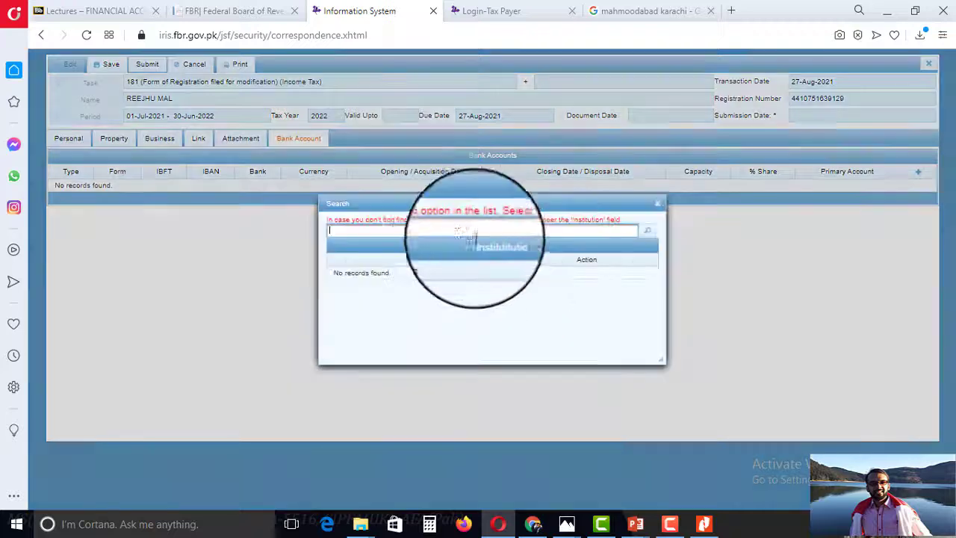
{"action": "type", "text": "askari"}
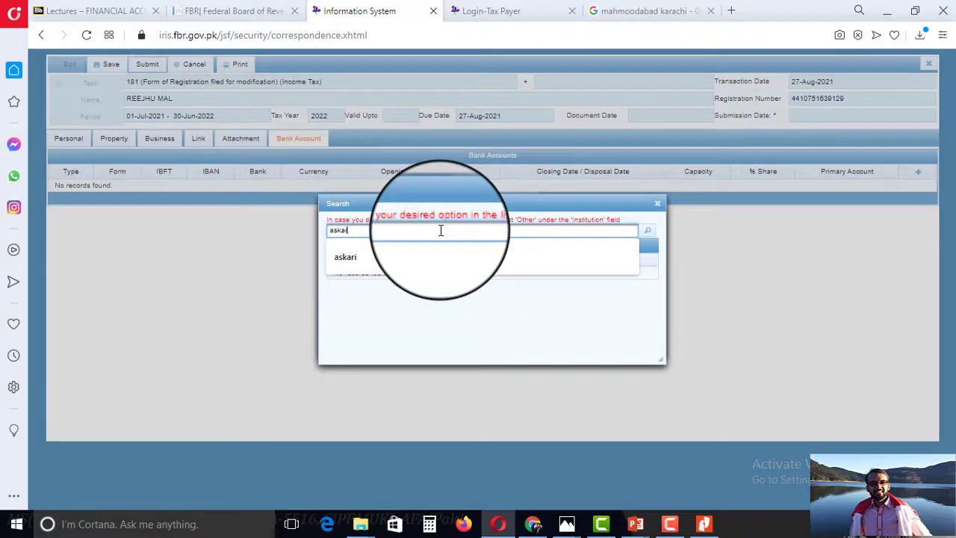
{"action": "type", "text": " mehm"}
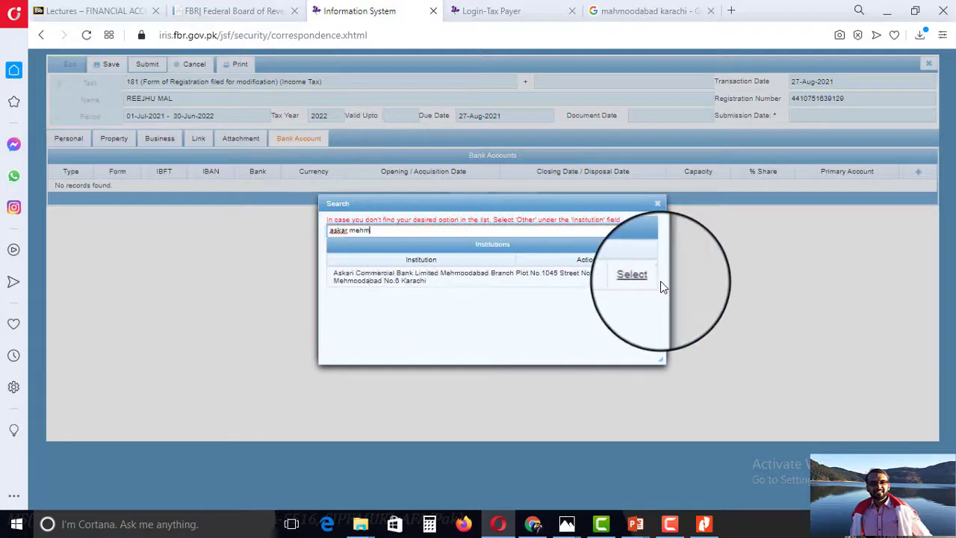
{"action": "left_click", "coordinate": [640, 277]}
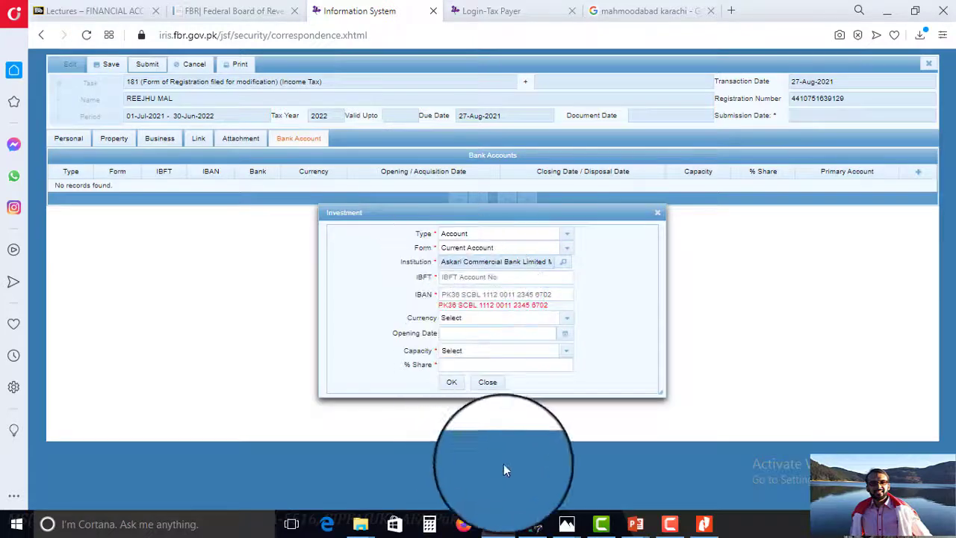
Close the photo viewer, select the IBAN in the latest WhatsApp message, and return to FBR.
{"action": "left_click", "coordinate": [540, 527]}
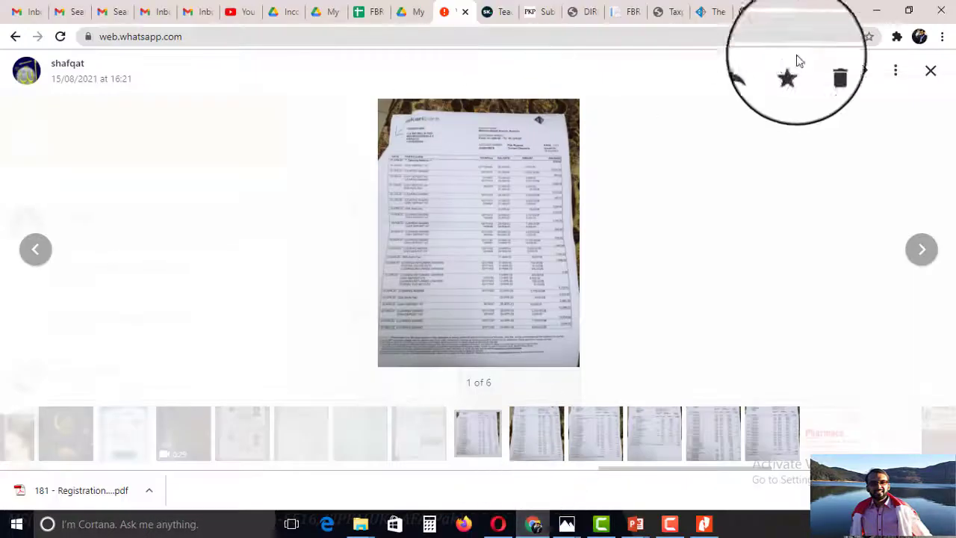
{"action": "left_click", "coordinate": [930, 72]}
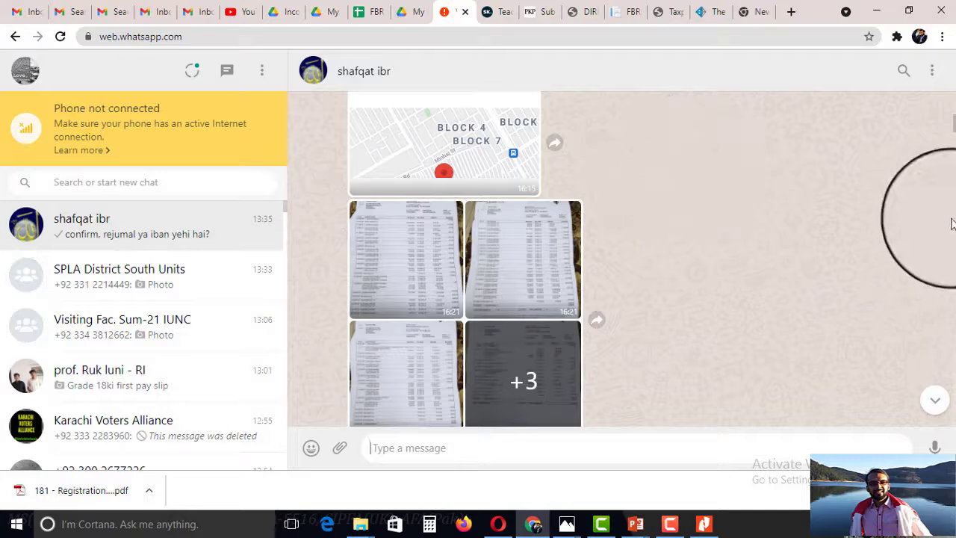
{"action": "left_click", "coordinate": [934, 400]}
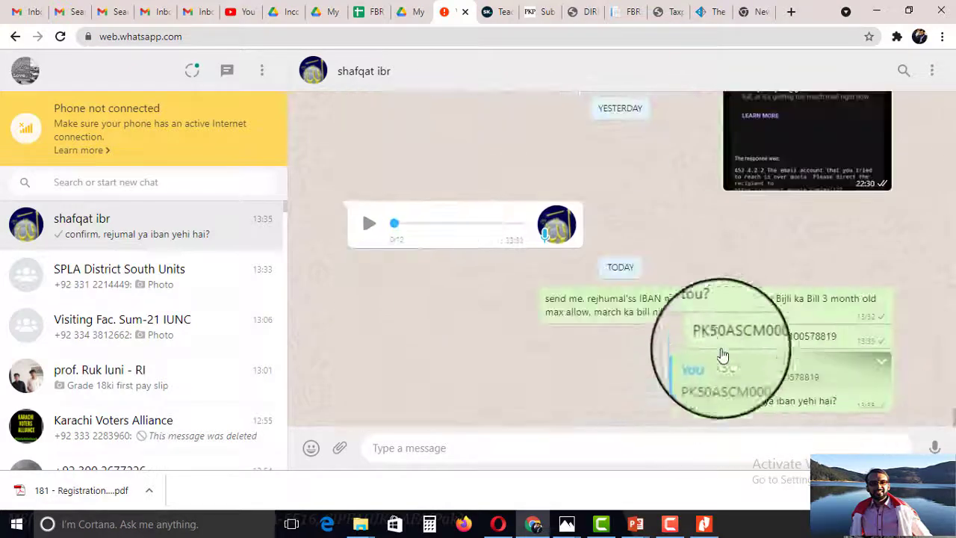
{"action": "left_click_drag", "start_coordinate": [700, 338], "coordinate": [851, 338]}
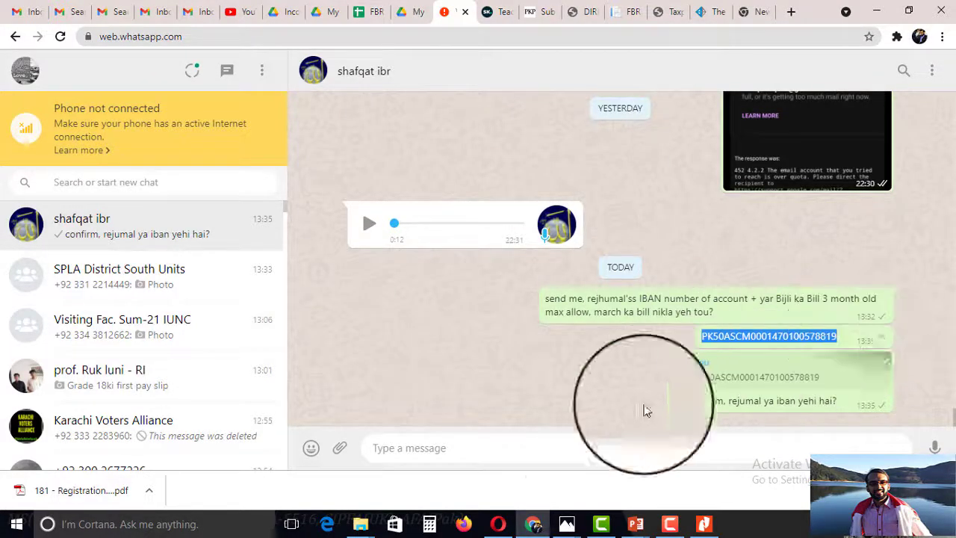
{"action": "left_click", "coordinate": [491, 526]}
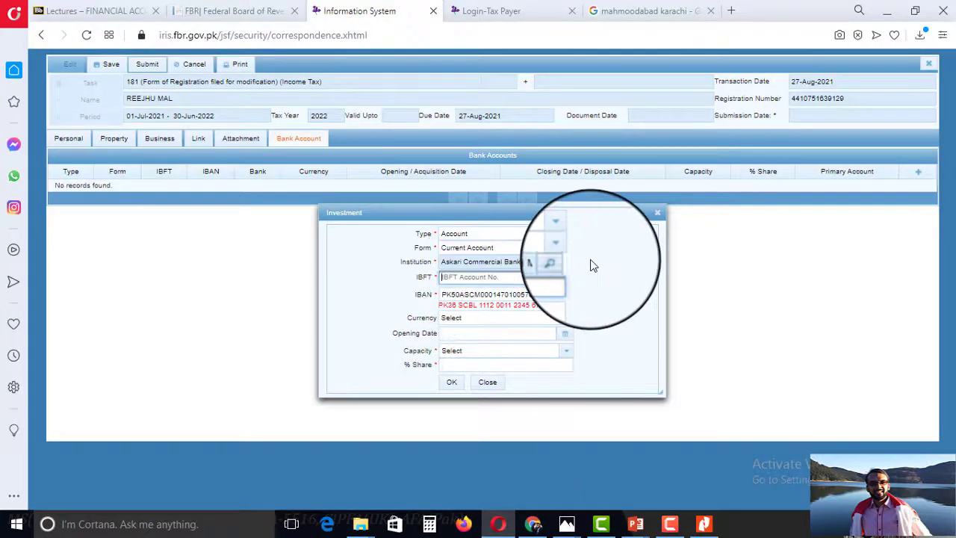
Copy the IBAN into the IBFT field and set the account currency to PKR.
{"action": "double_click", "coordinate": [561, 294]}
{"action": "left_click_drag", "start_coordinate": [533, 293], "coordinate": [518, 294]}
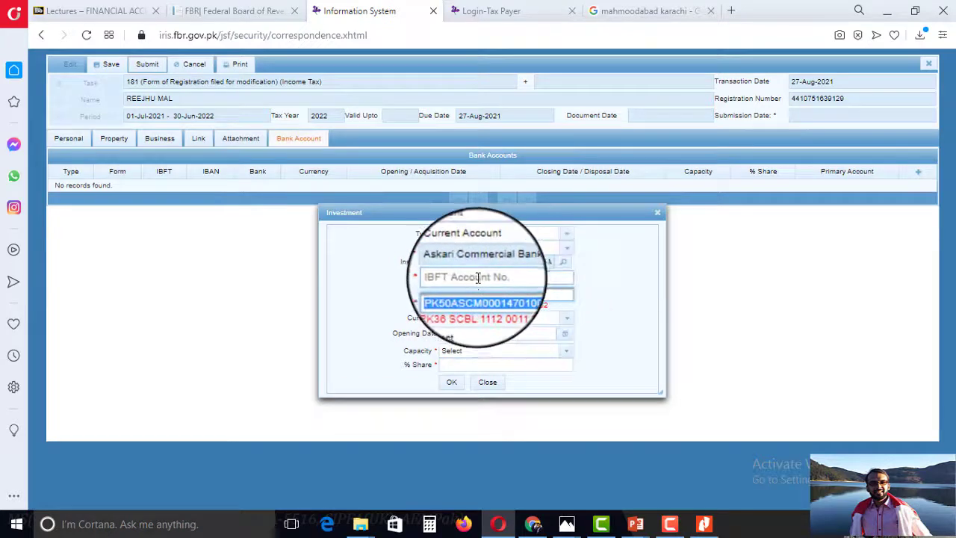
{"action": "left_click", "coordinate": [489, 321]}
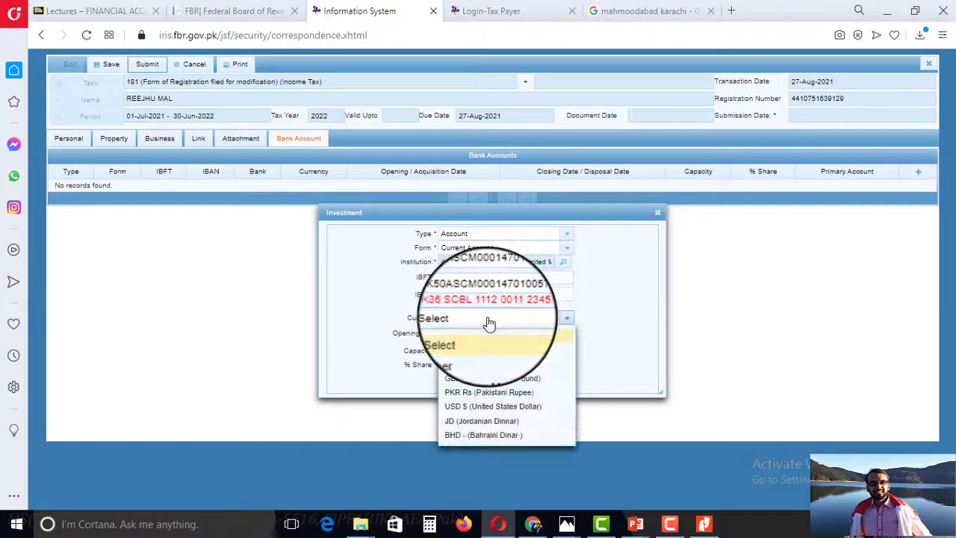
{"action": "left_click", "coordinate": [488, 392]}
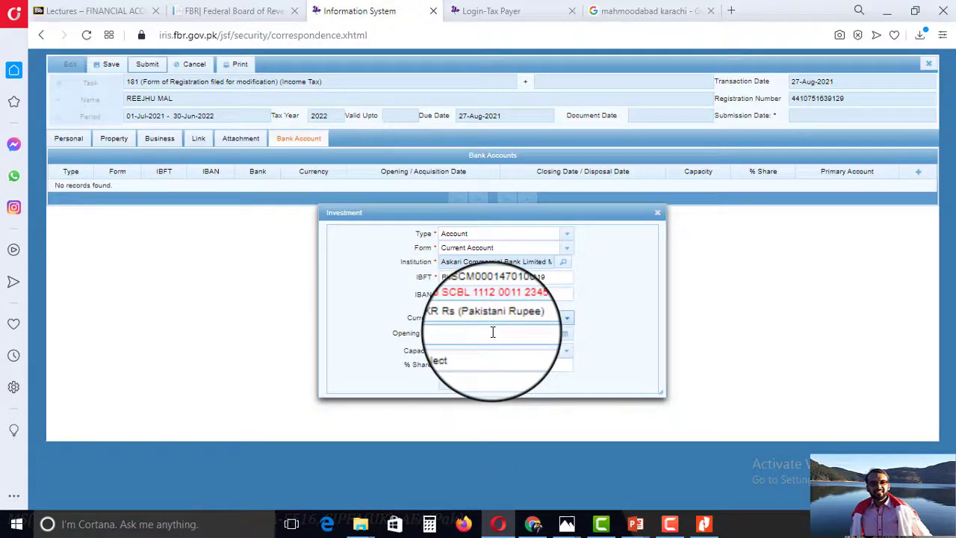
Set opening date 1 January 2021, capacity Owner and 100% share, then submit.
{"action": "left_click", "coordinate": [566, 336]}
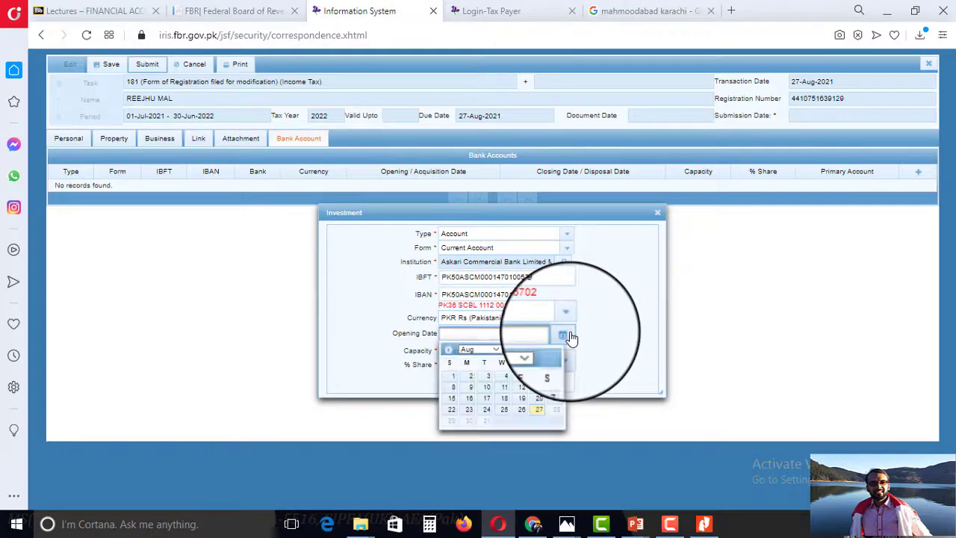
{"action": "left_click", "coordinate": [495, 350]}
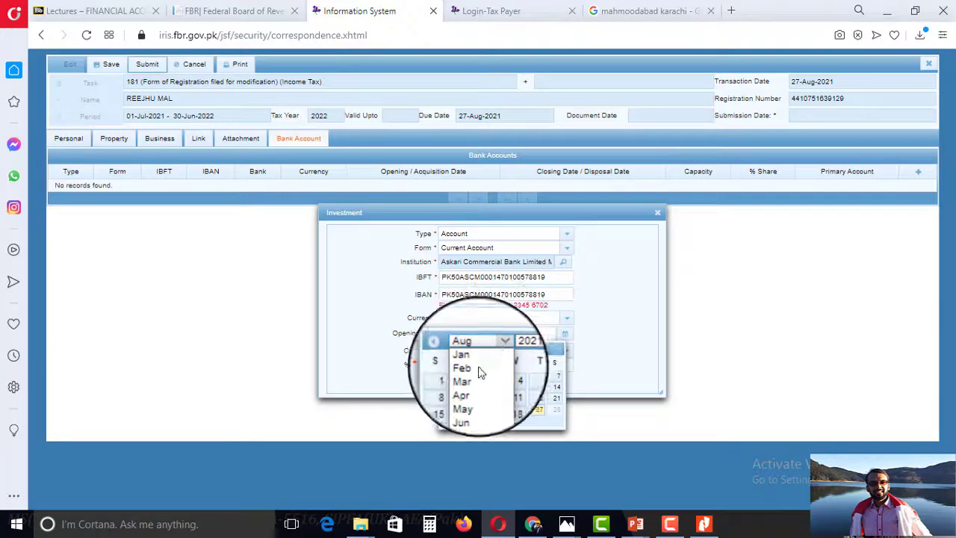
{"action": "left_click", "coordinate": [481, 360]}
{"action": "left_click", "coordinate": [545, 378]}
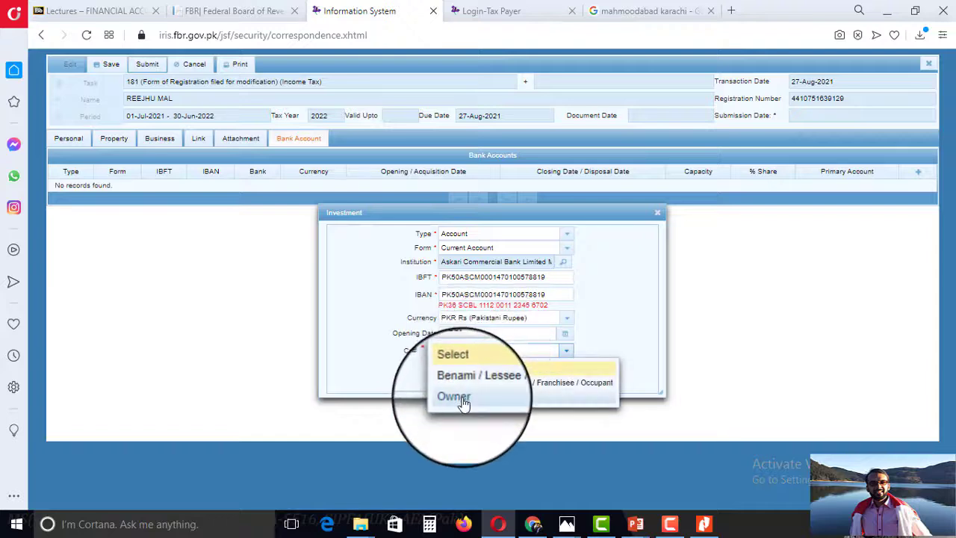
{"action": "left_click", "coordinate": [460, 396]}
{"action": "left_click", "coordinate": [461, 366]}
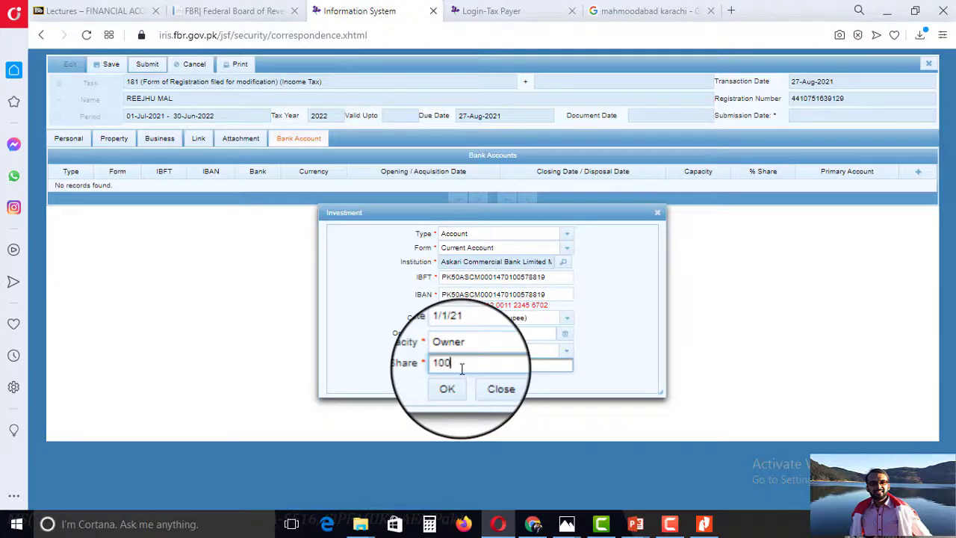
{"action": "left_click", "coordinate": [448, 388]}
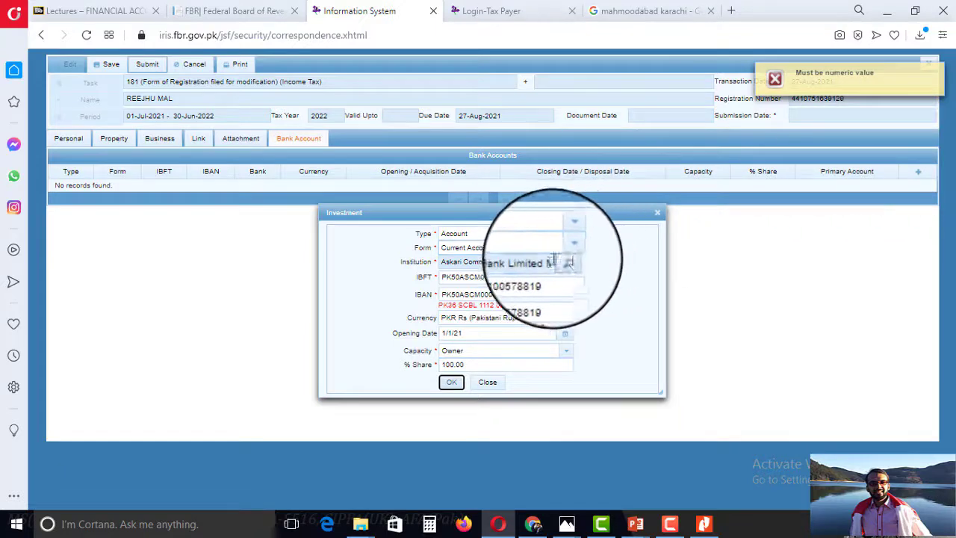
Remove the leading letters from the IBFT number and save the Askari account entry.
{"action": "left_click", "coordinate": [503, 279]}
{"action": "double_click", "coordinate": [519, 292]}
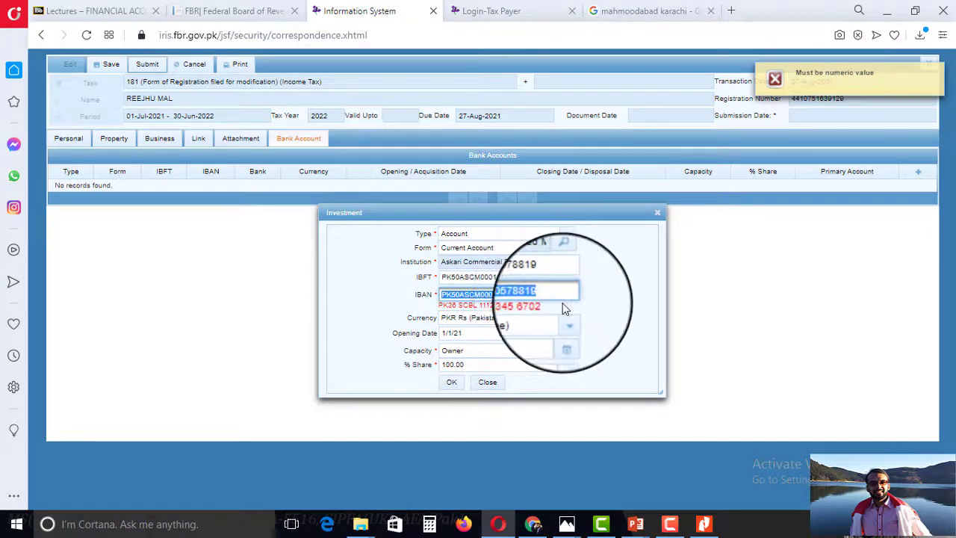
{"action": "left_click", "coordinate": [497, 277]}
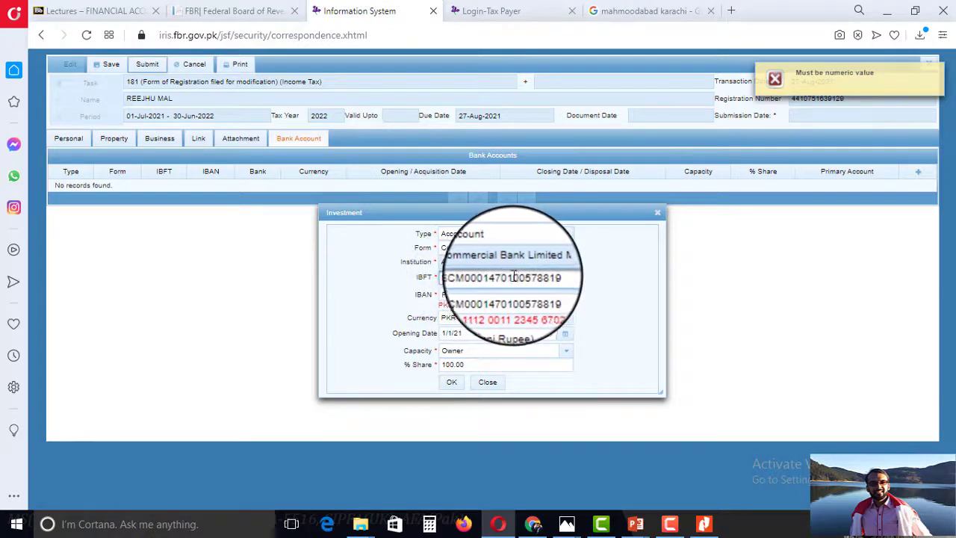
{"action": "left_click_drag", "start_coordinate": [495, 278], "coordinate": [404, 282]}
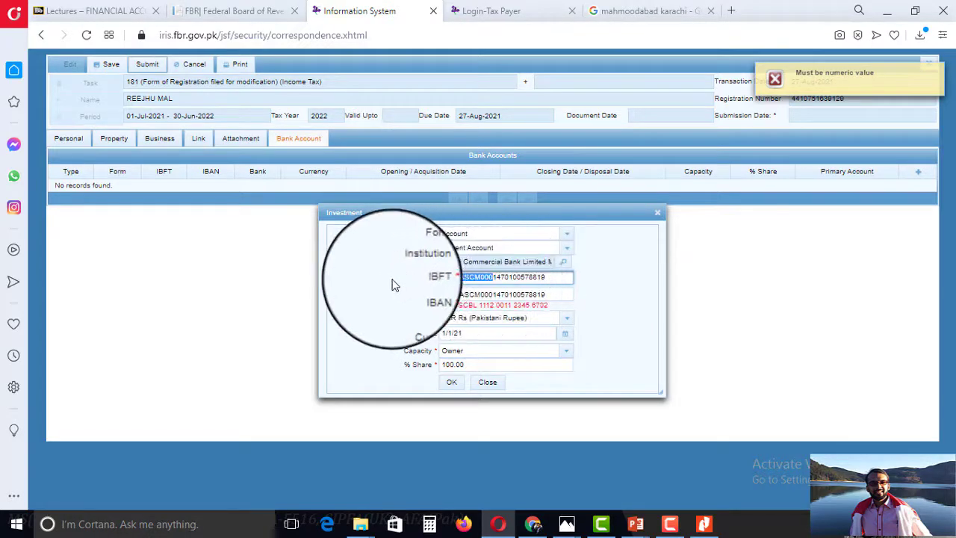
{"action": "left_click", "coordinate": [451, 383]}
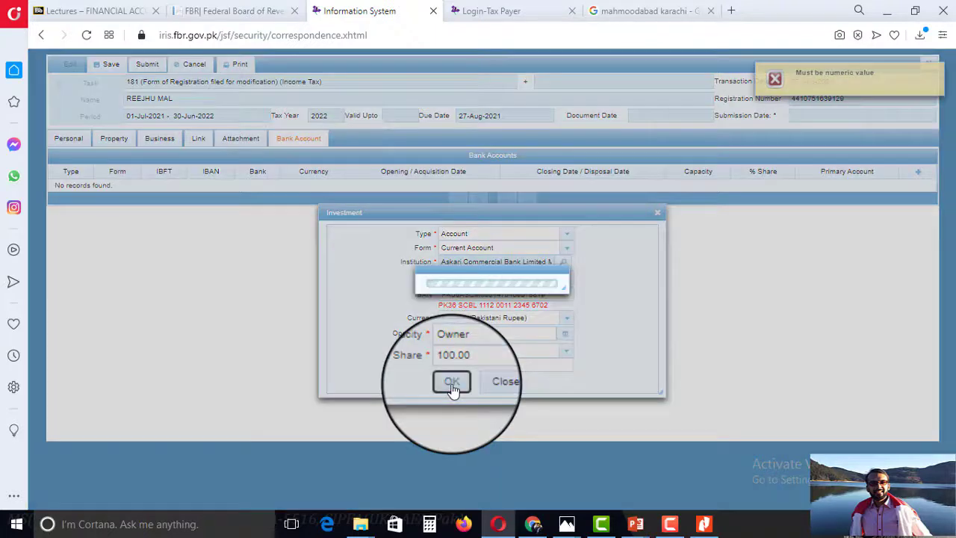
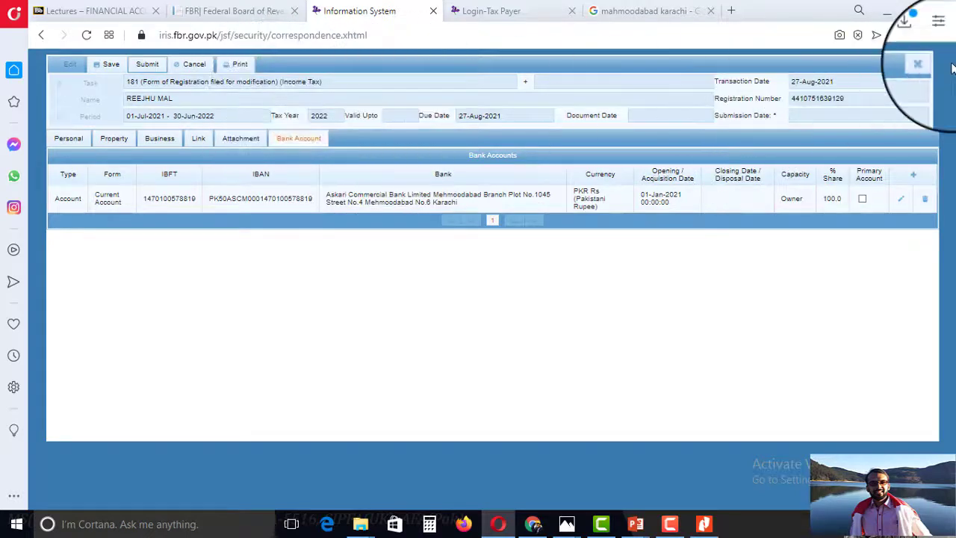
Save the Form 181 modification and submit it, confirming with Yes.
{"action": "left_click", "coordinate": [109, 64]}
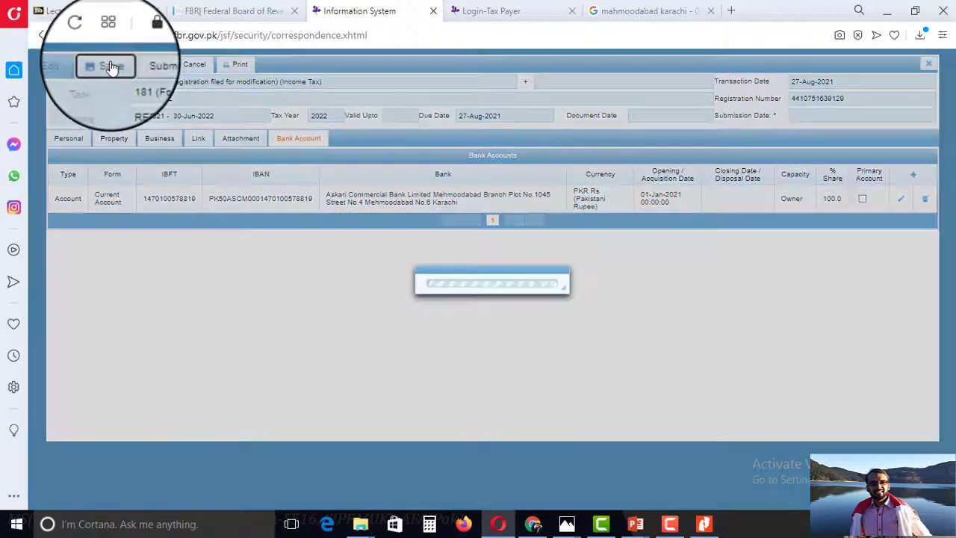
{"action": "left_click", "coordinate": [148, 65]}
{"action": "left_click", "coordinate": [375, 299]}
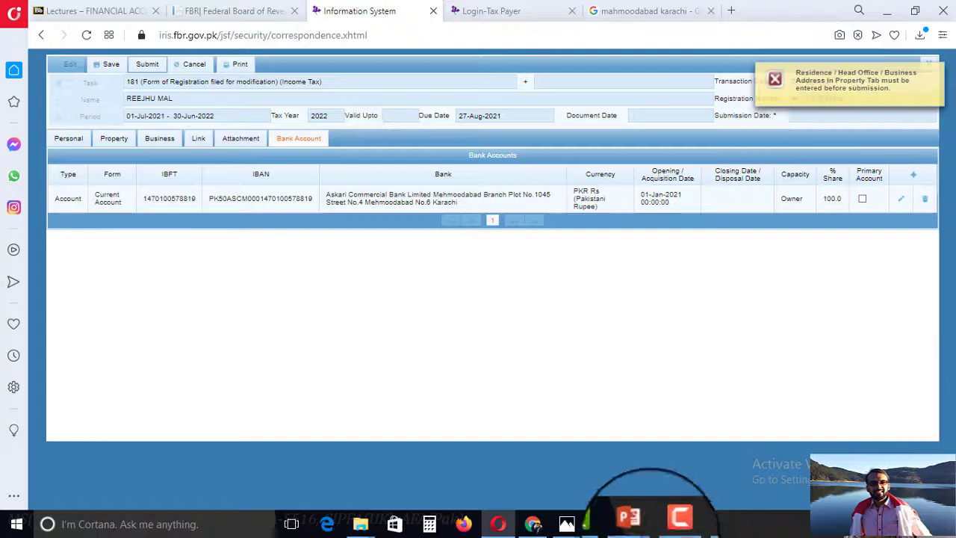
Dismiss the Residence/Business Address error and view the form's Property details.
{"action": "left_click", "coordinate": [672, 529]}
{"action": "left_click", "coordinate": [672, 529]}
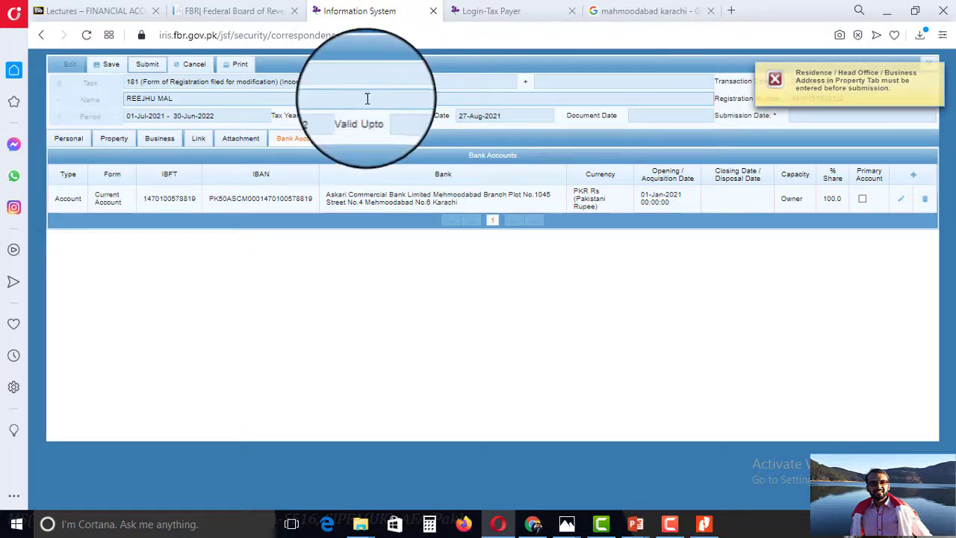
{"action": "left_click", "coordinate": [113, 139]}
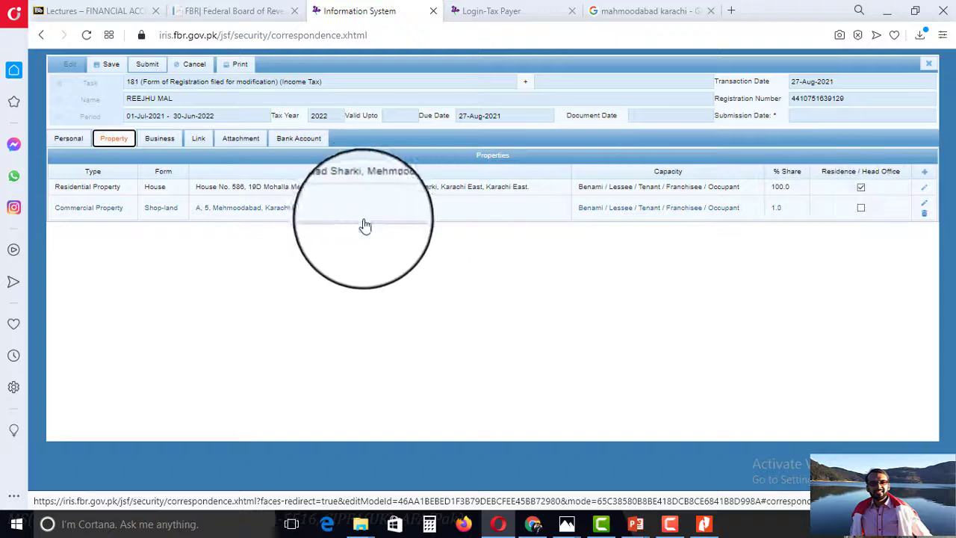
Review the commercial shop property, the DK Pharmacy business and its retail activity without changes.
{"action": "left_click", "coordinate": [924, 205]}
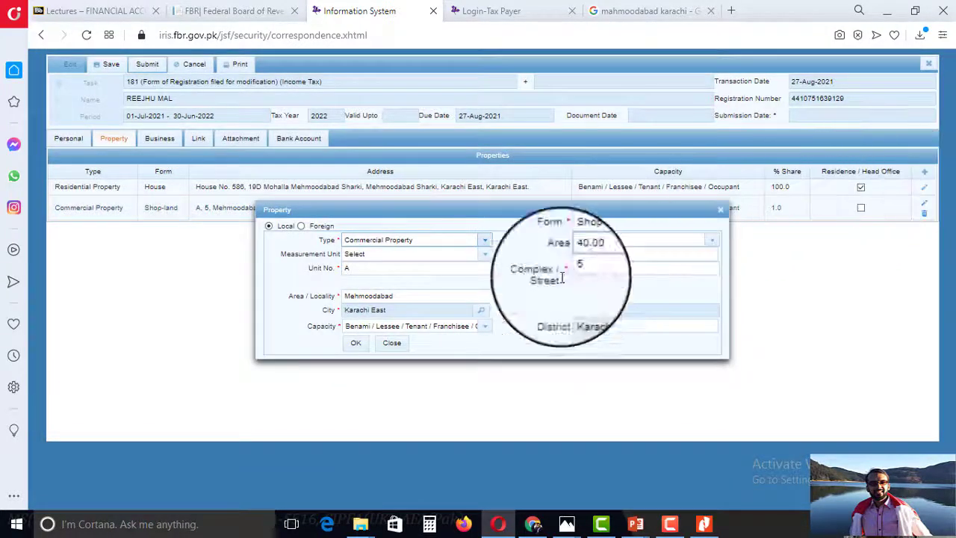
{"action": "left_click", "coordinate": [389, 345]}
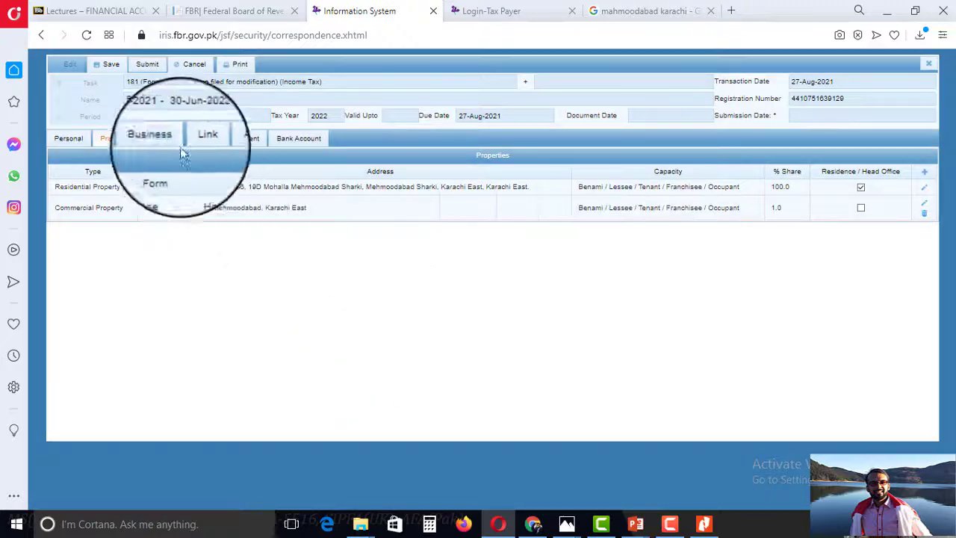
{"action": "left_click", "coordinate": [159, 139]}
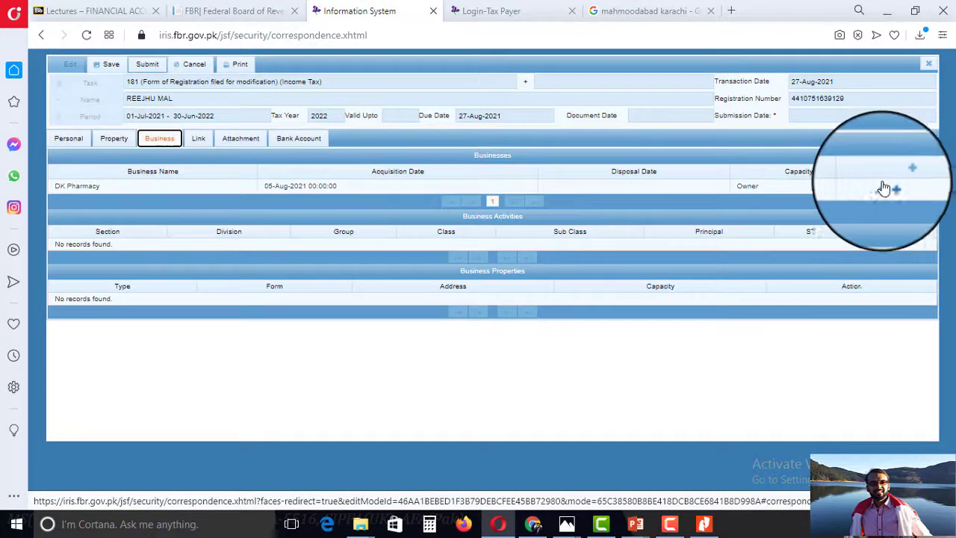
{"action": "left_click", "coordinate": [882, 189]}
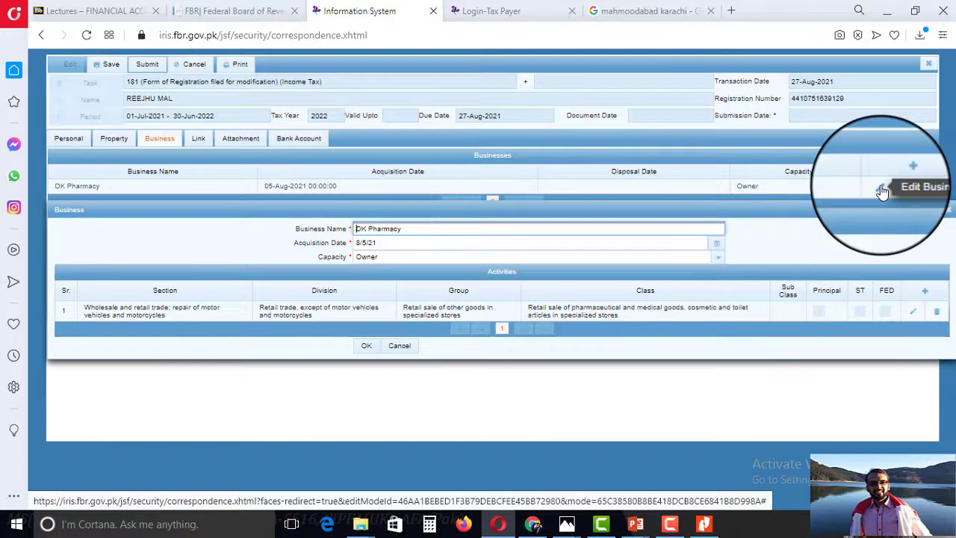
{"action": "left_click", "coordinate": [915, 315]}
{"action": "left_click", "coordinate": [498, 356]}
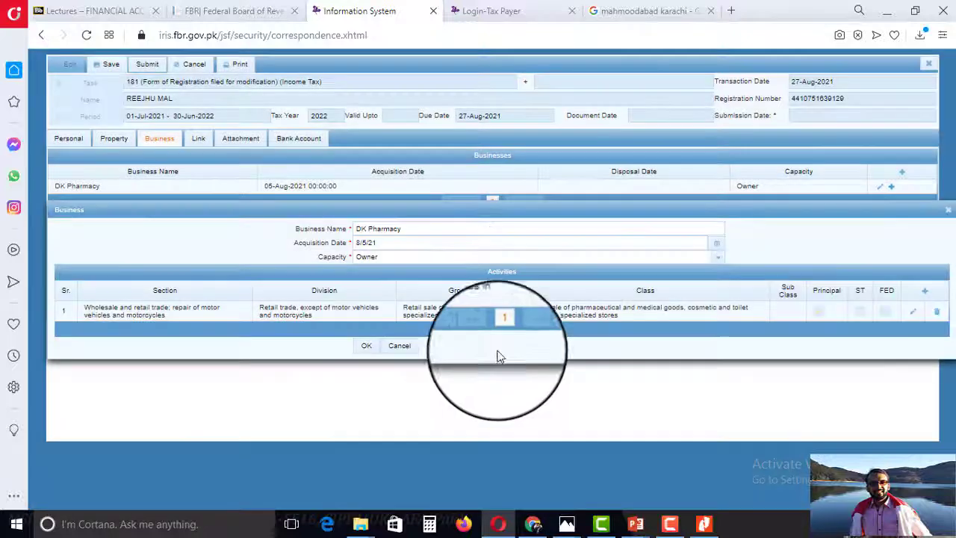
{"action": "left_click", "coordinate": [947, 205]}
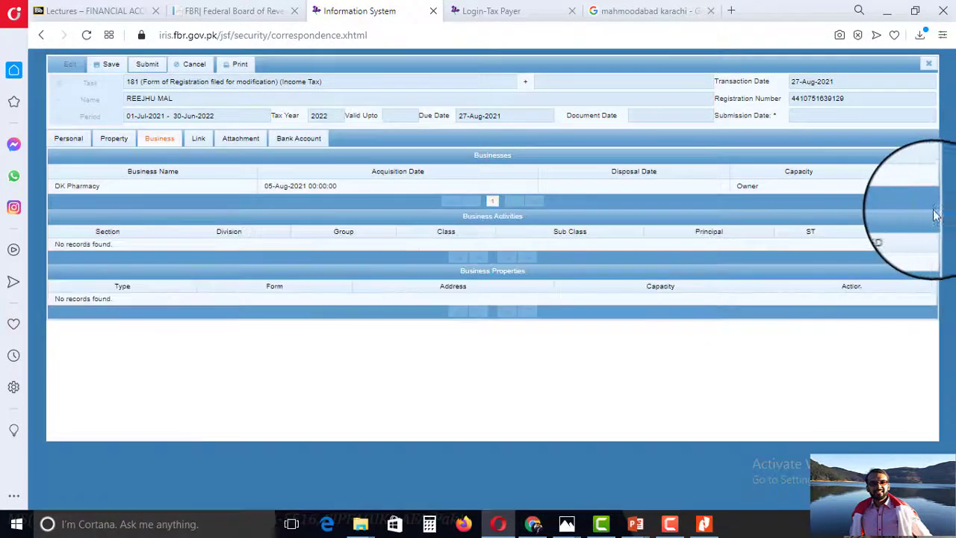
Retry submitting the modification, which fails again with the address error.
{"action": "left_click", "coordinate": [892, 188]}
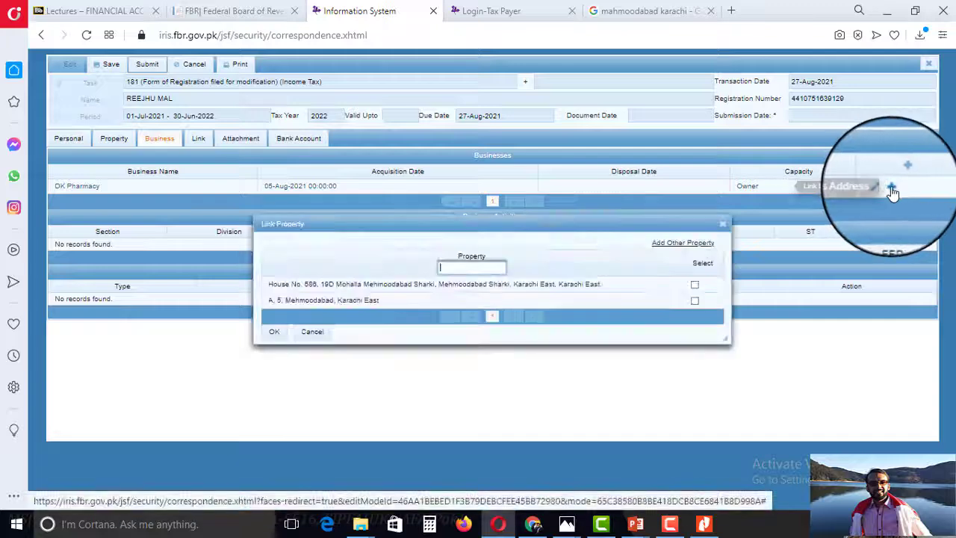
{"action": "left_click", "coordinate": [722, 223]}
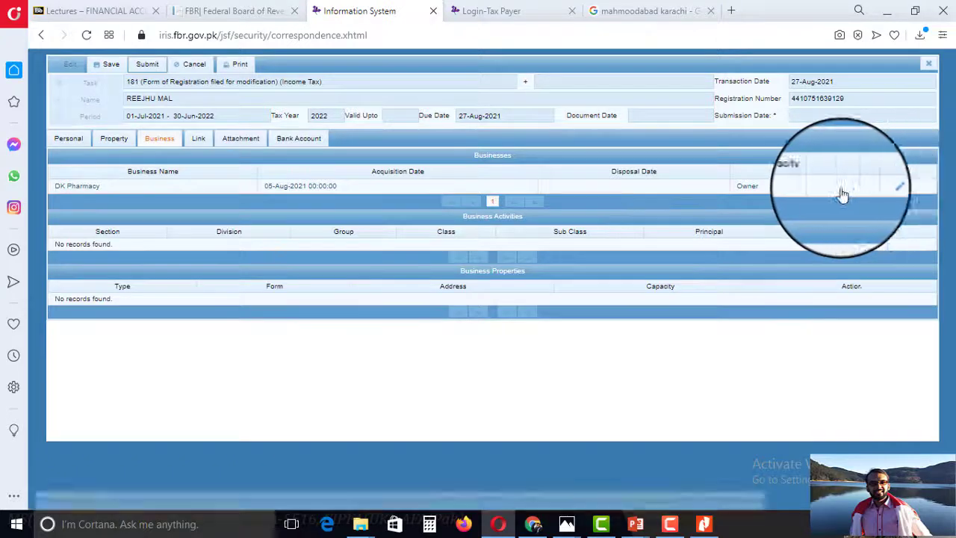
{"action": "left_click", "coordinate": [148, 64]}
{"action": "left_click", "coordinate": [379, 298]}
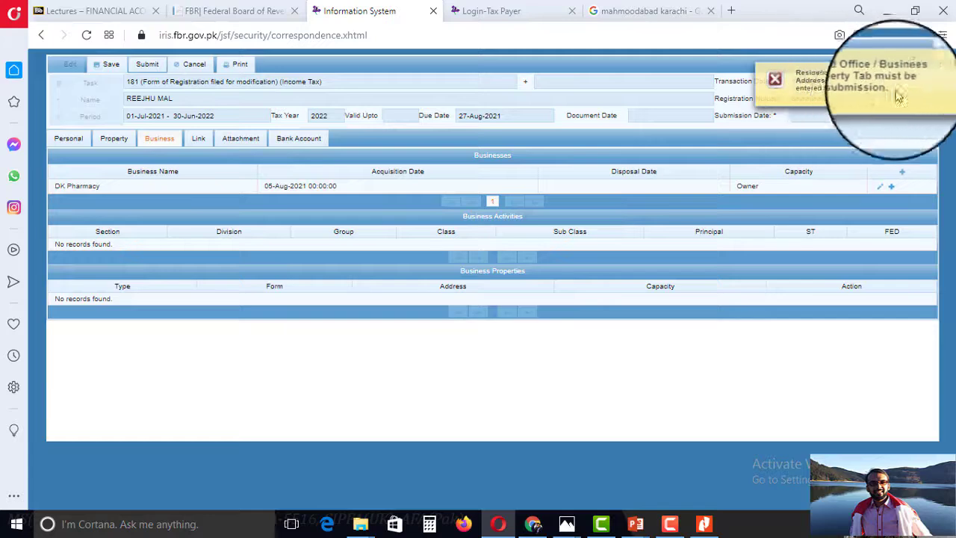
{"action": "left_click", "coordinate": [937, 74]}
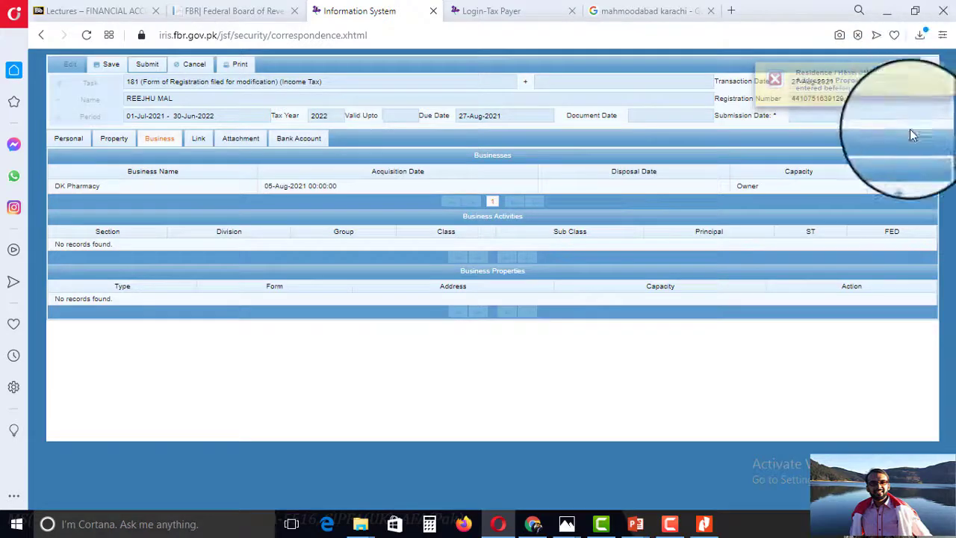
{"action": "left_click", "coordinate": [892, 189]}
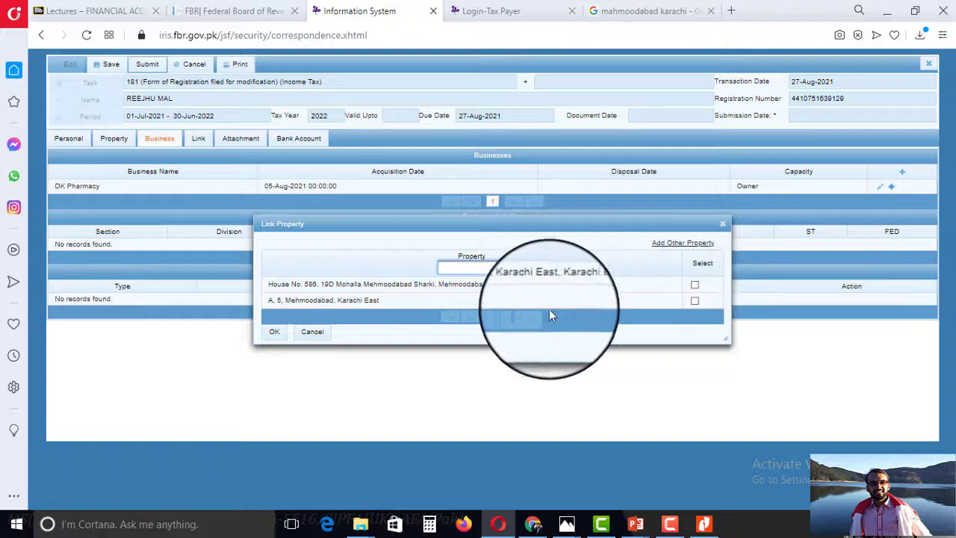
{"action": "left_click", "coordinate": [695, 301]}
{"action": "left_click", "coordinate": [270, 333]}
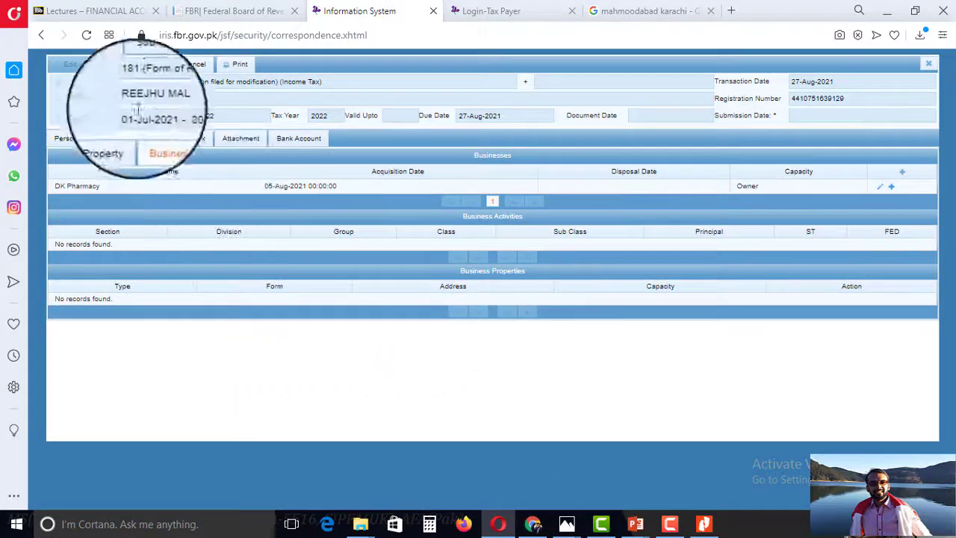
Submit and confirm the Form 181 modification, then bring the other Chrome window forward.
{"action": "left_click", "coordinate": [149, 66]}
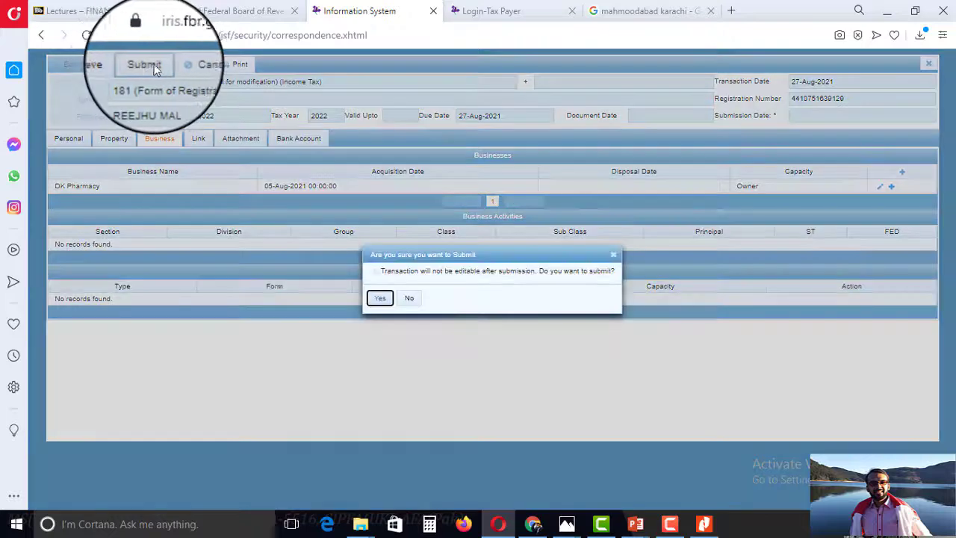
{"action": "left_click", "coordinate": [382, 298]}
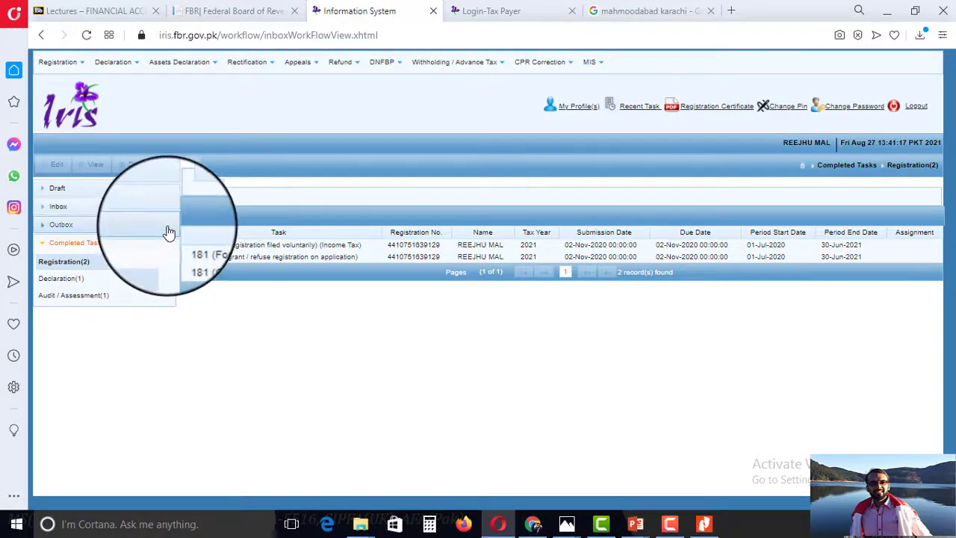
{"action": "left_click", "coordinate": [499, 9]}
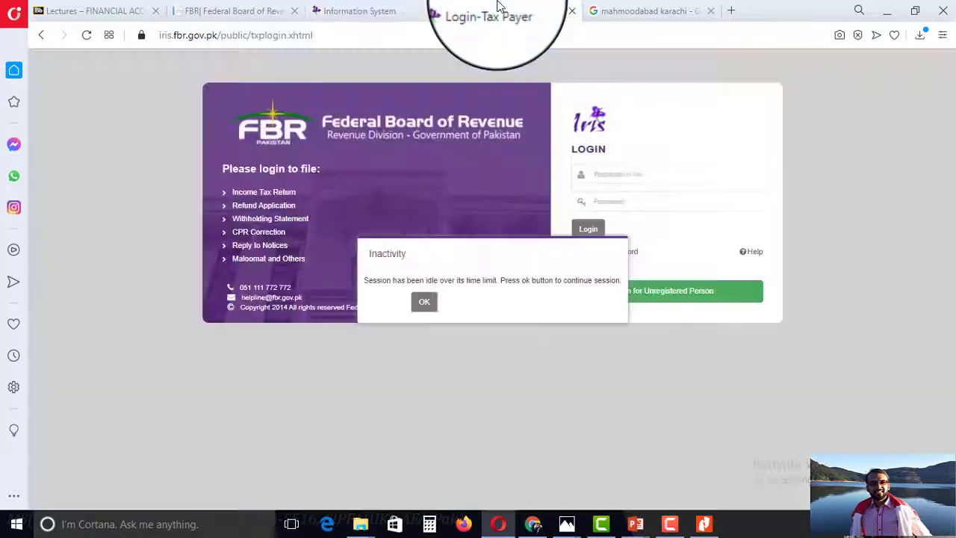
{"action": "left_click", "coordinate": [405, 10]}
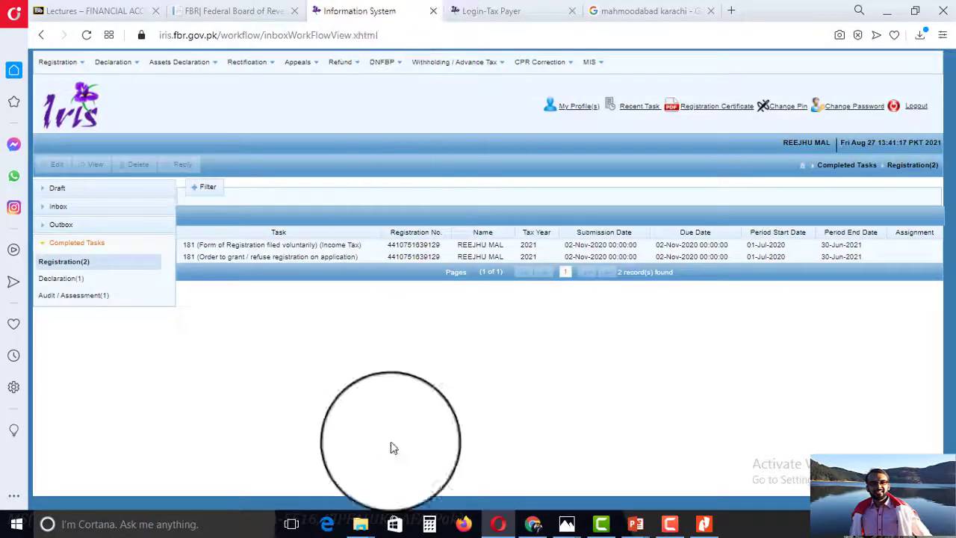
{"action": "left_click", "coordinate": [520, 526]}
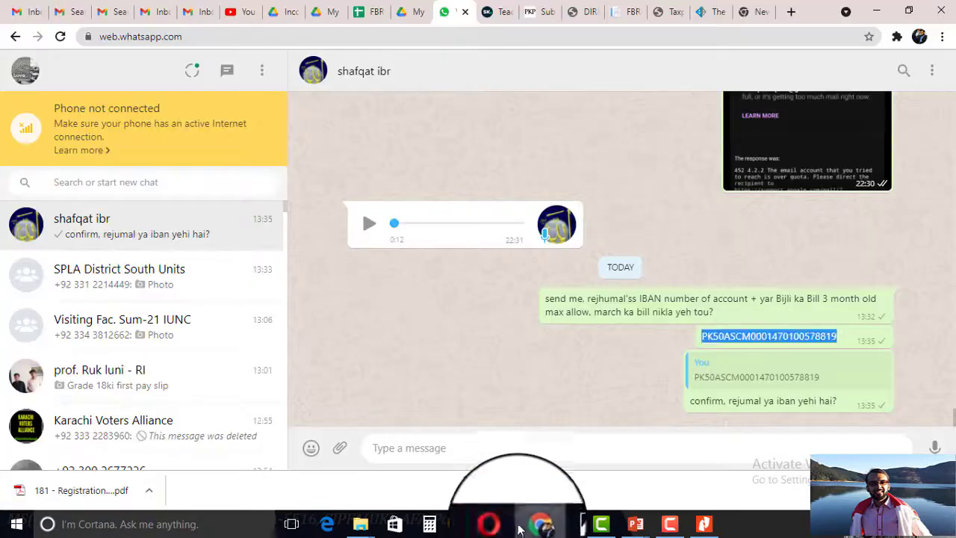
Open a new tab and go to the FBR main website, fbr.gov.pk.
{"action": "left_click", "coordinate": [741, 12]}
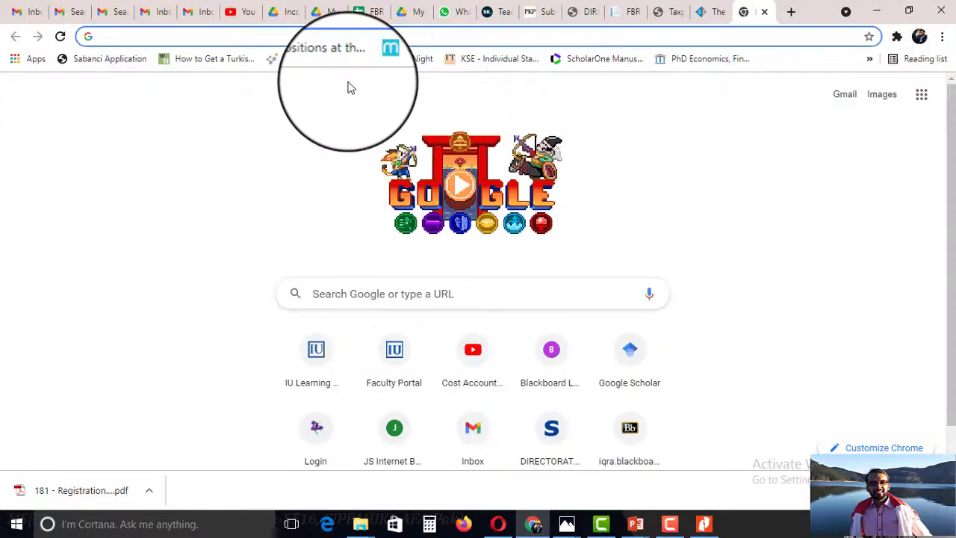
{"action": "type", "text": "f"}
{"action": "left_click", "coordinate": [312, 420]}
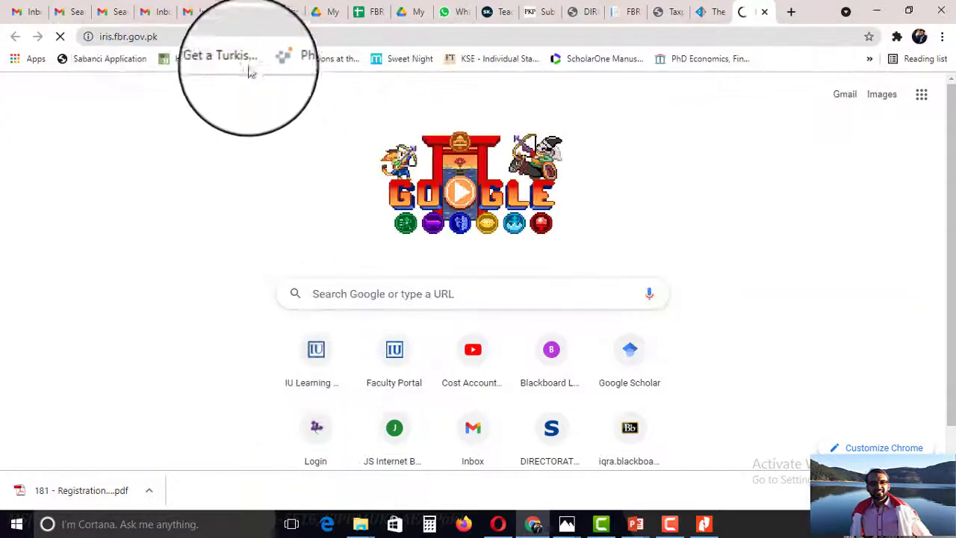
{"action": "double_click", "coordinate": [248, 37]}
{"action": "triple_click", "coordinate": [337, 37]}
{"action": "type", "text": "f"}
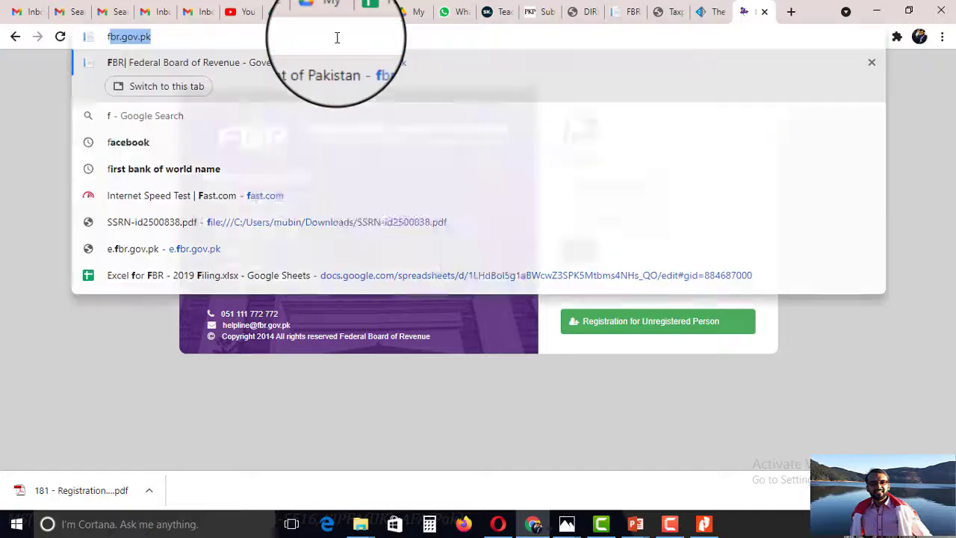
{"action": "left_click", "coordinate": [286, 68]}
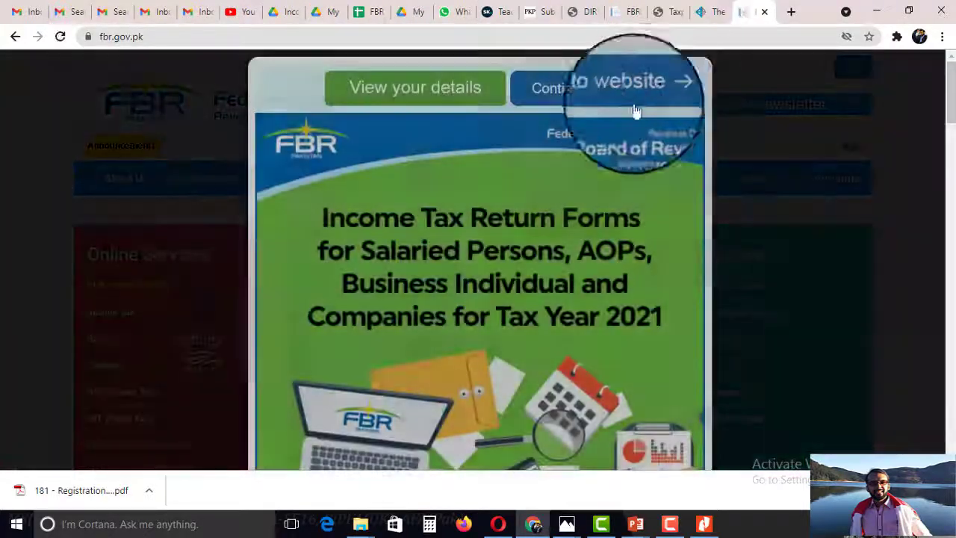
Open the Online Verification Portal, reloading after the error, and choose Taxpayer Profile Inquiry.
{"action": "left_click", "coordinate": [635, 106]}
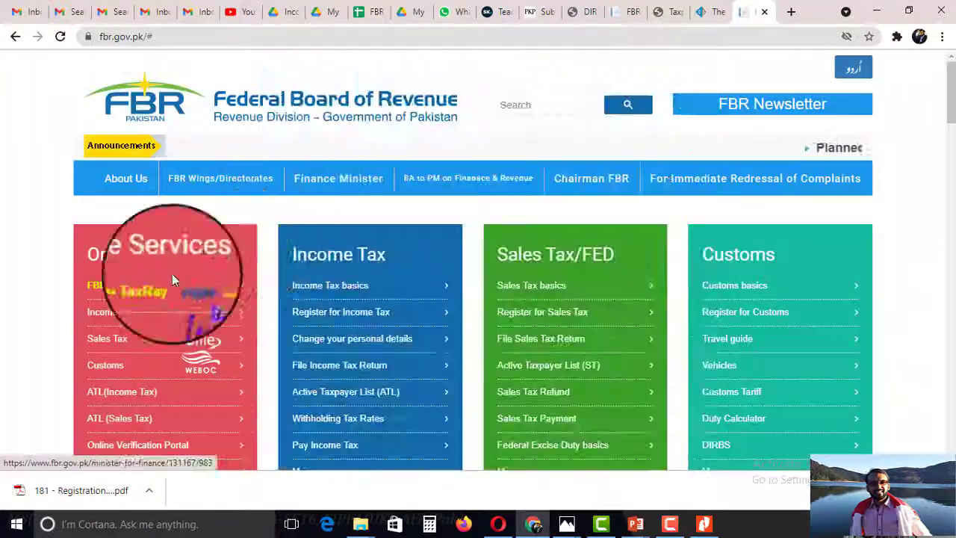
{"action": "scroll", "coordinate": [183, 321], "scroll_direction": "down", "scroll_amount": 1}
{"action": "left_click", "coordinate": [170, 394]}
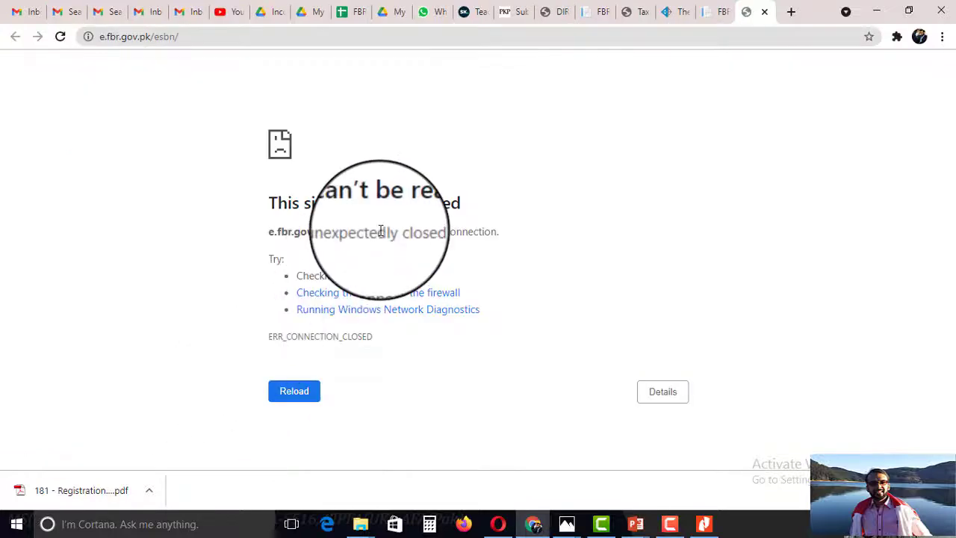
{"action": "left_click", "coordinate": [60, 36]}
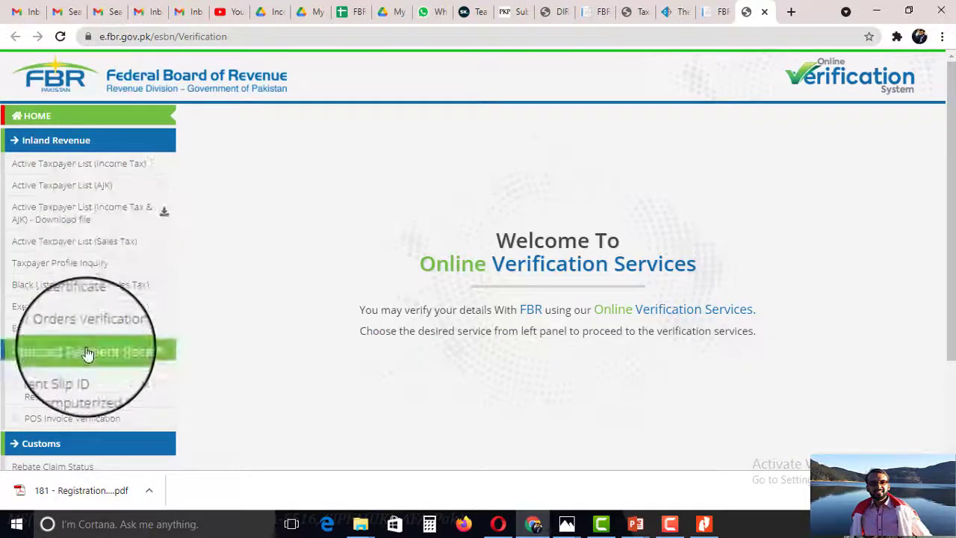
{"action": "left_click", "coordinate": [84, 273]}
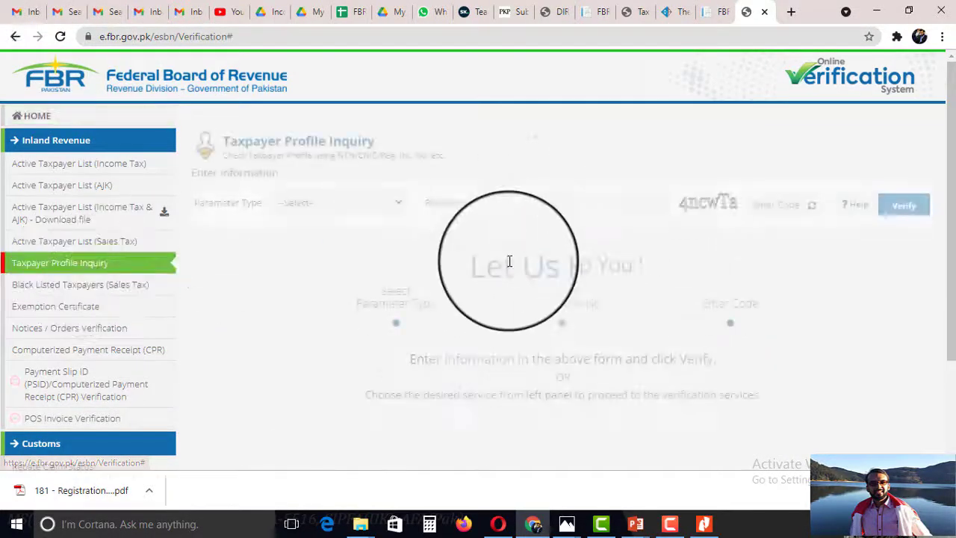
Open 'Tax Profile - Before Pharmacy Registration' PDF from the client's 2021 filing folder.
{"action": "mouse_move", "coordinate": [372, 525]}
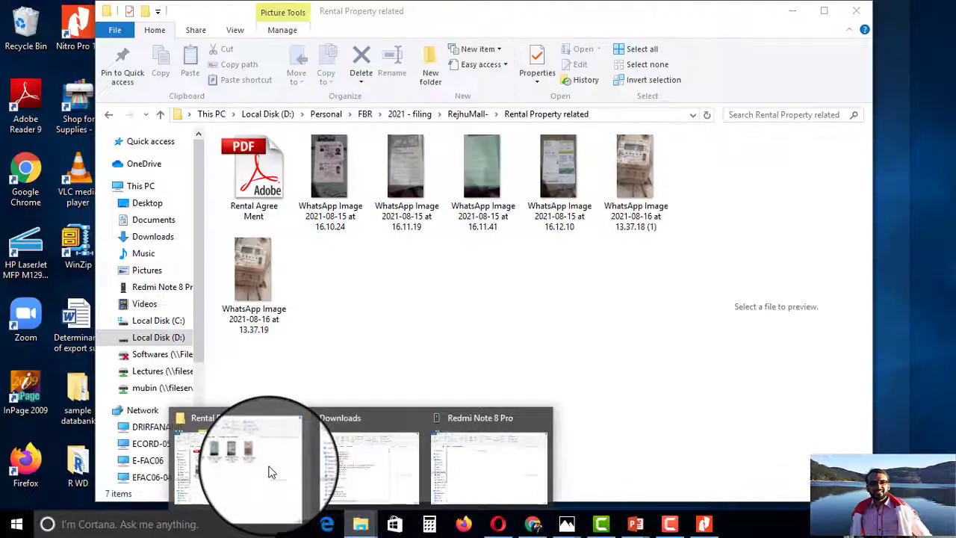
{"action": "left_click", "coordinate": [270, 472]}
{"action": "left_click", "coordinate": [468, 114]}
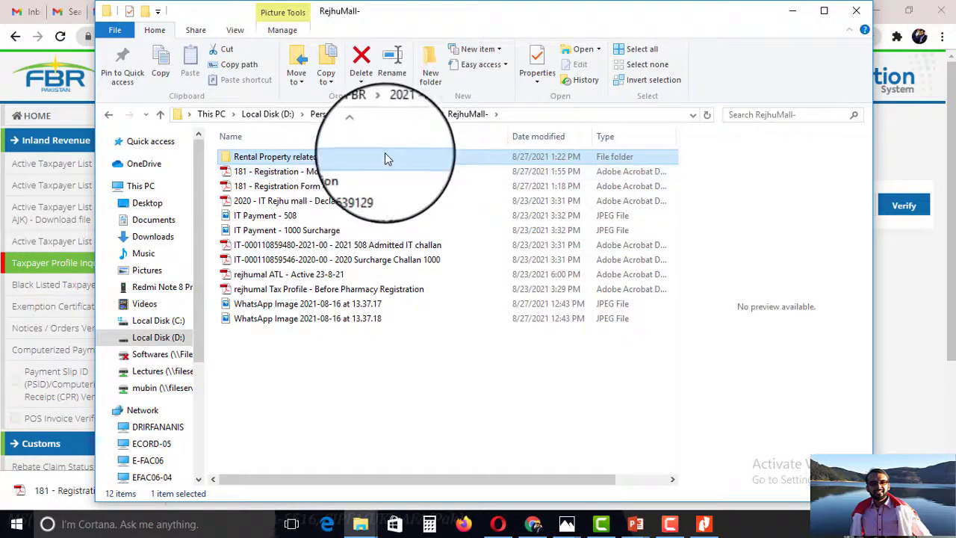
{"action": "double_click", "coordinate": [372, 290]}
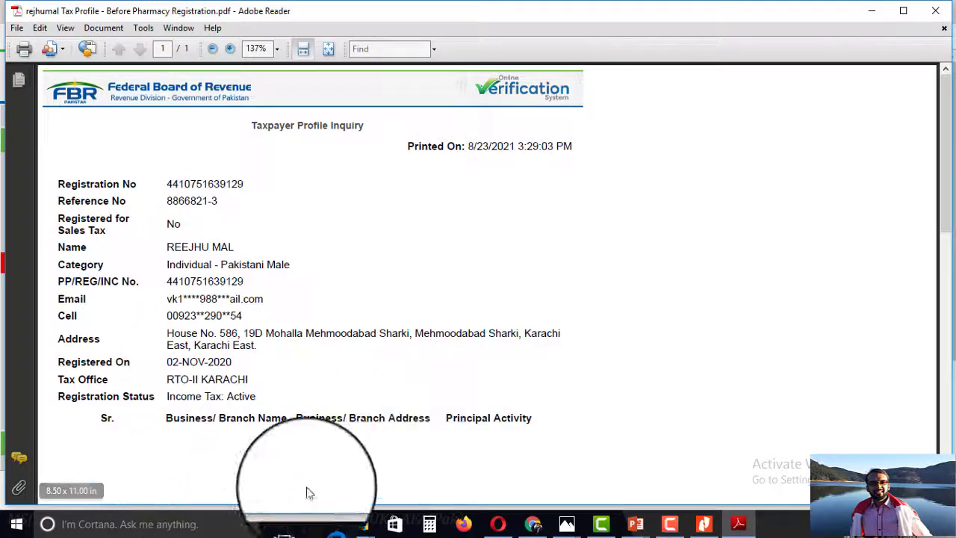
Select the Registration No in the 'Before Pharmacy Registration' profile PDF.
{"action": "left_click", "coordinate": [866, 15]}
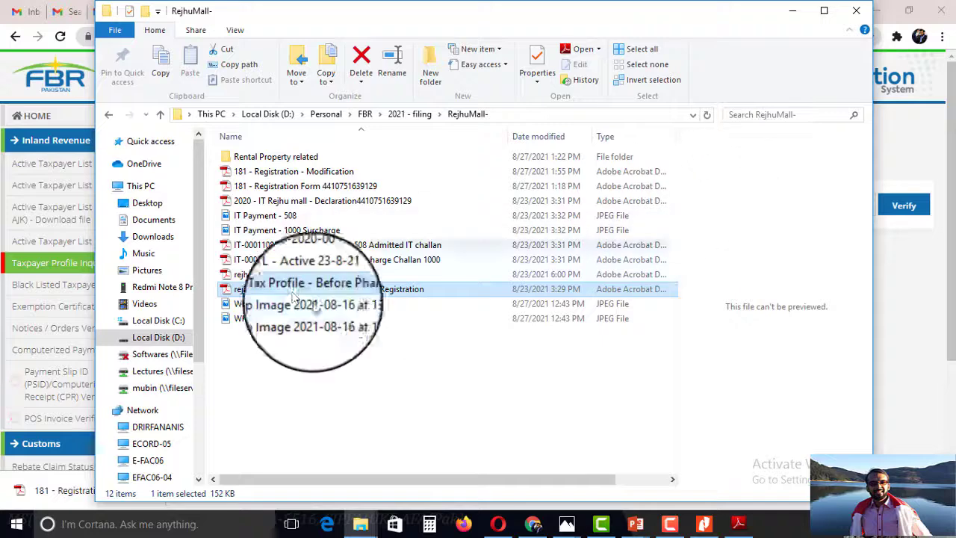
{"action": "double_click", "coordinate": [320, 290]}
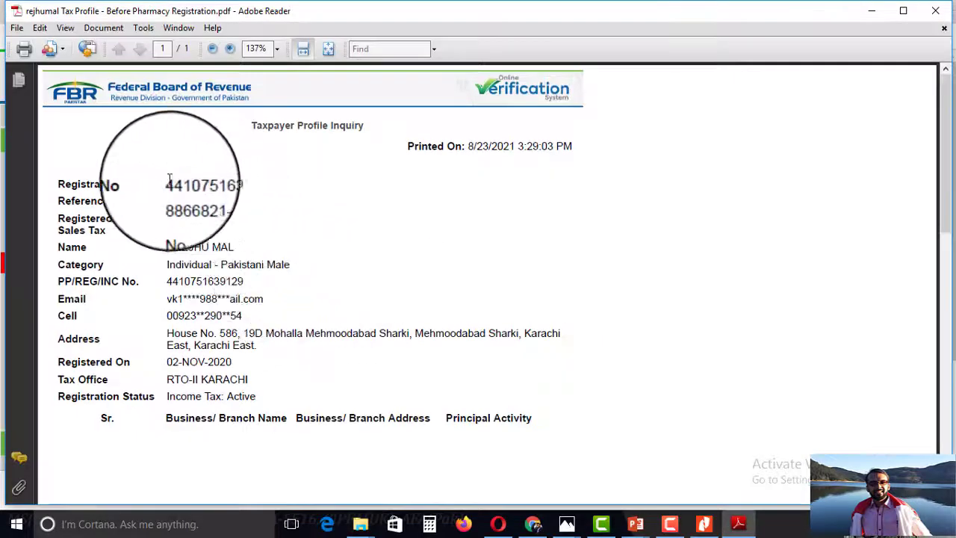
{"action": "left_click_drag", "start_coordinate": [166, 184], "coordinate": [248, 179]}
{"action": "key", "text": "ctrl+c"}
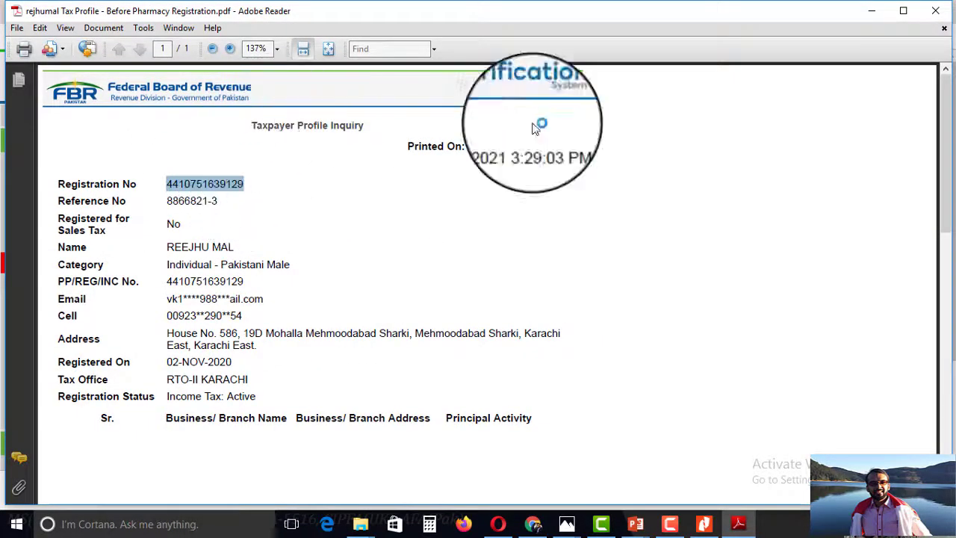
On the inquiry form, choose parameter CNIC and paste the registration number.
{"action": "left_click", "coordinate": [865, 13]}
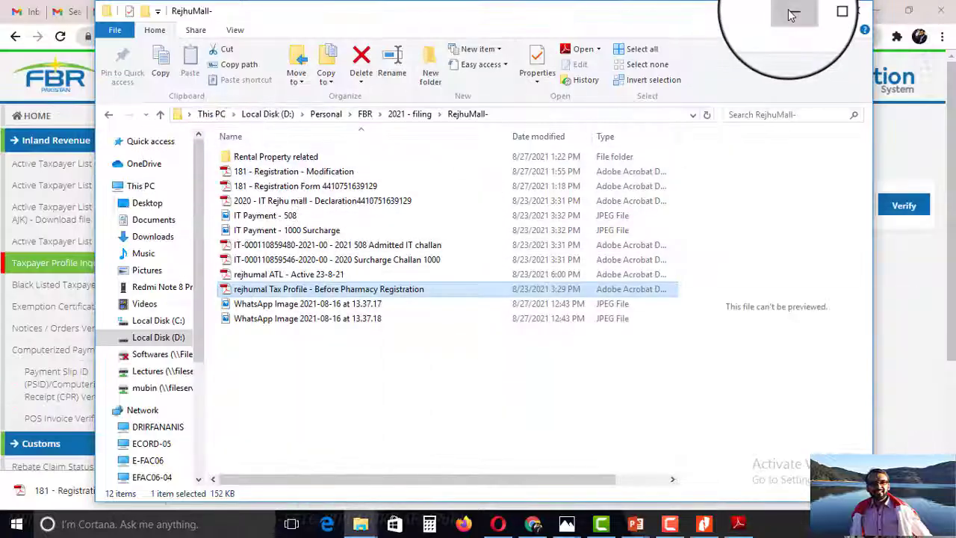
{"action": "left_click", "coordinate": [793, 15]}
{"action": "left_click", "coordinate": [333, 206]}
{"action": "left_click", "coordinate": [325, 256]}
{"action": "left_click", "coordinate": [550, 202]}
{"action": "key", "text": "ctrl+v"}
Verify the CNIC lookup, review DK Pharmacy's 477200 activity, and open the print preview.
{"action": "left_click", "coordinate": [790, 201]}
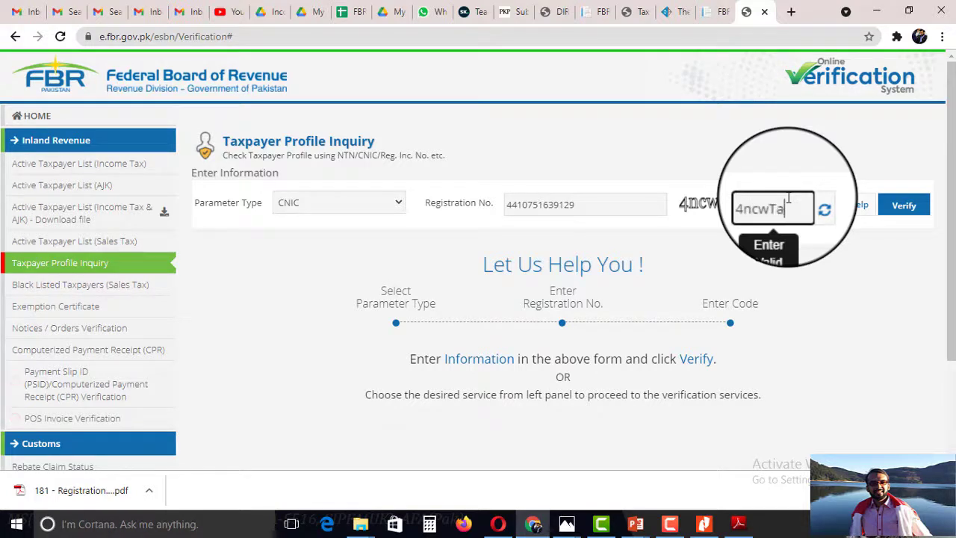
{"action": "left_click", "coordinate": [900, 206]}
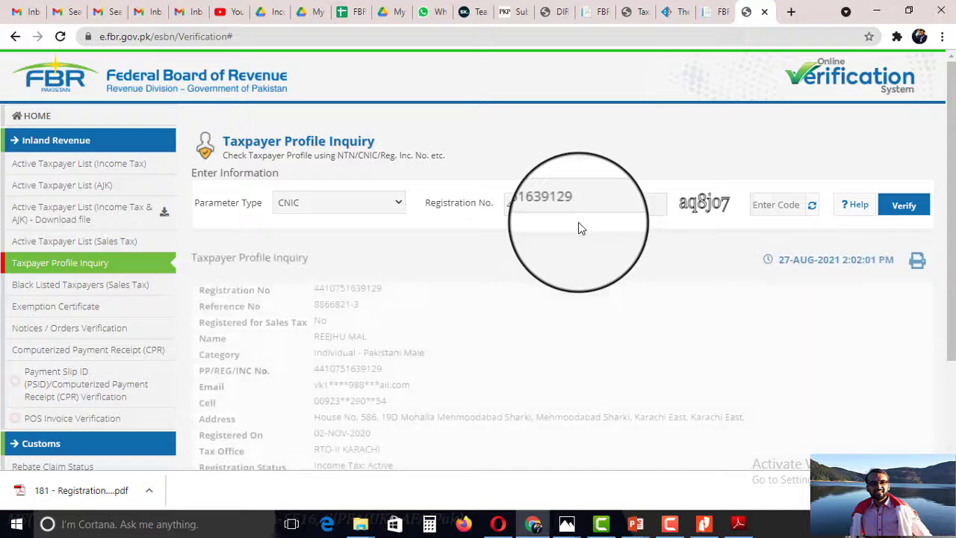
{"action": "scroll", "coordinate": [582, 228], "scroll_direction": "down", "scroll_amount": 2}
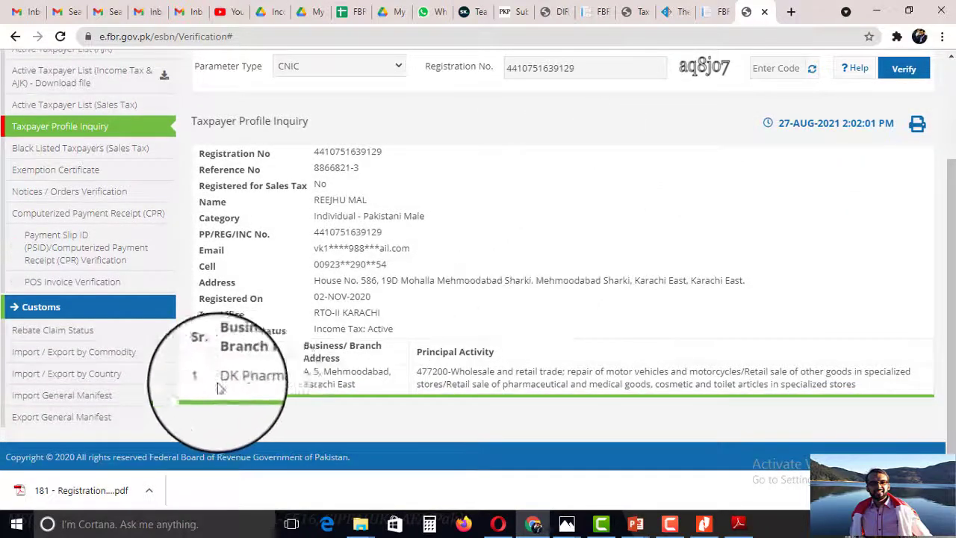
{"action": "scroll", "coordinate": [250, 375], "scroll_direction": "up", "scroll_amount": 1}
{"action": "left_click_drag", "start_coordinate": [953, 219], "coordinate": [953, 245]}
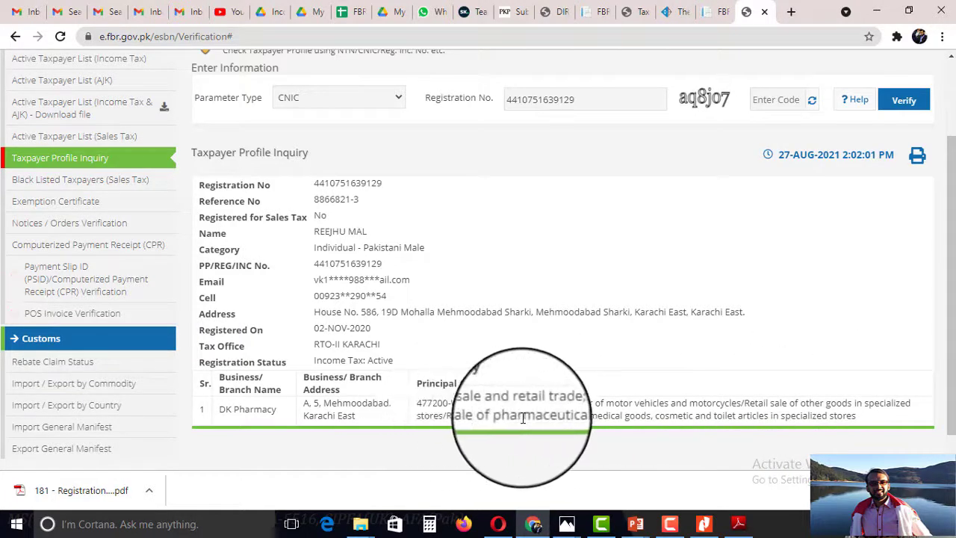
{"action": "left_click_drag", "start_coordinate": [452, 415], "coordinate": [649, 407]}
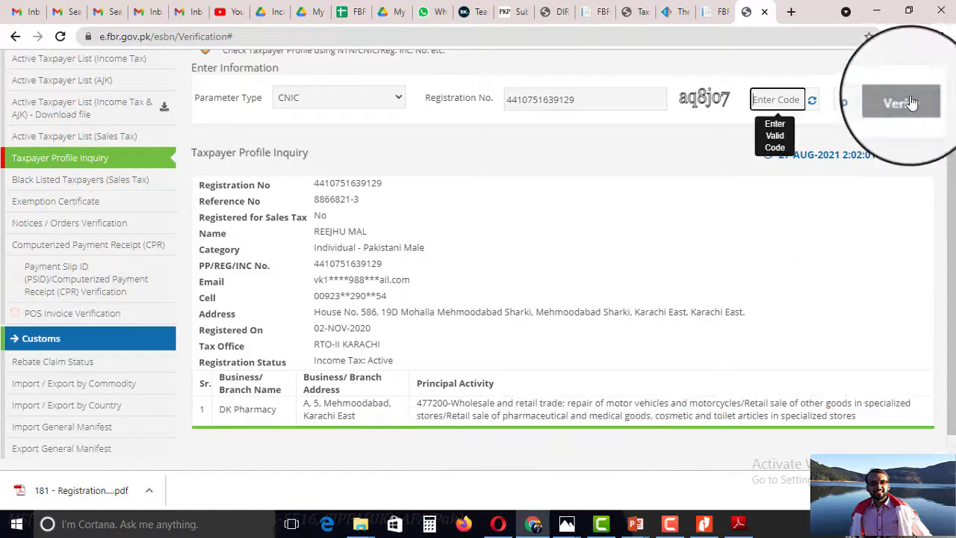
{"action": "left_click", "coordinate": [918, 156]}
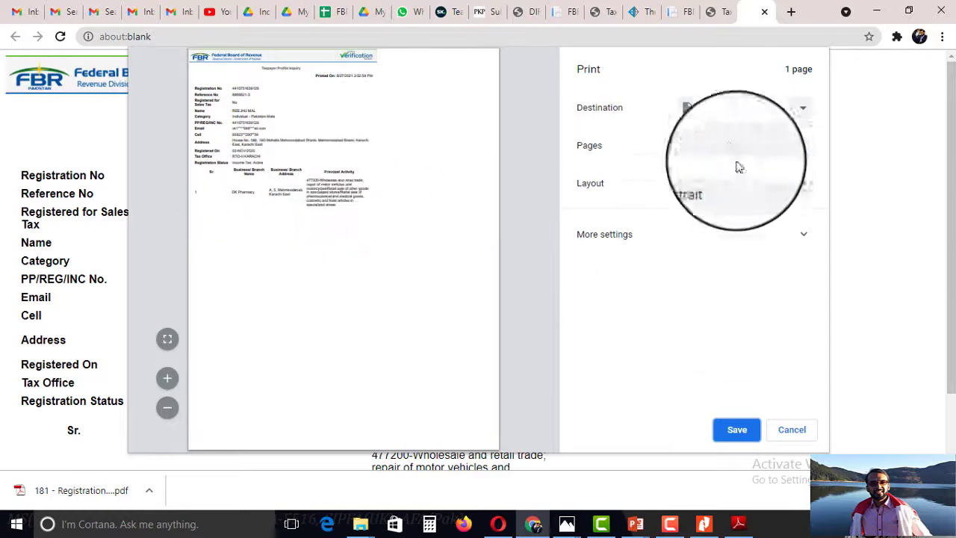
Save the profile as 'Tax Profile - after Pharmacy Registration' PDF in the client folder.
{"action": "left_click", "coordinate": [733, 436]}
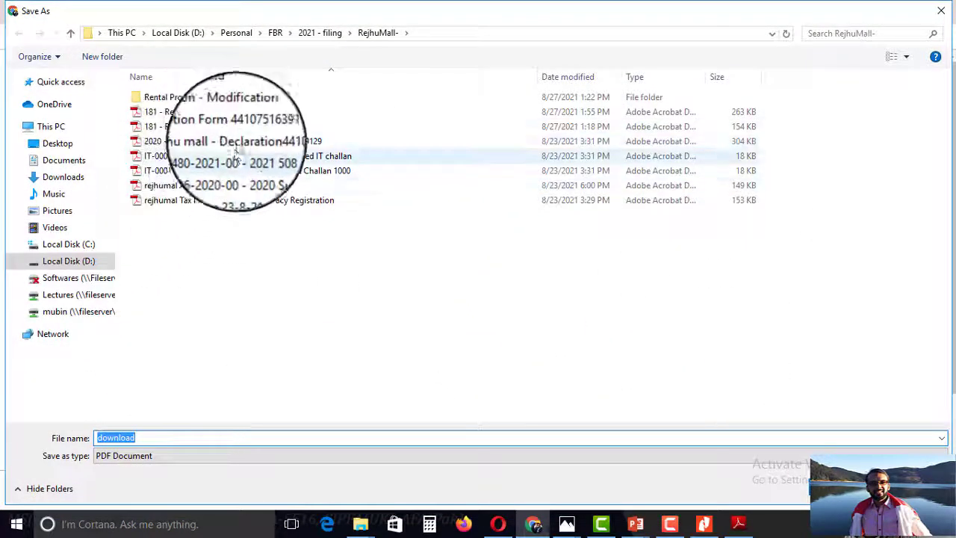
{"action": "left_click", "coordinate": [224, 200]}
{"action": "left_click", "coordinate": [178, 437]}
{"action": "left_click", "coordinate": [178, 438]}
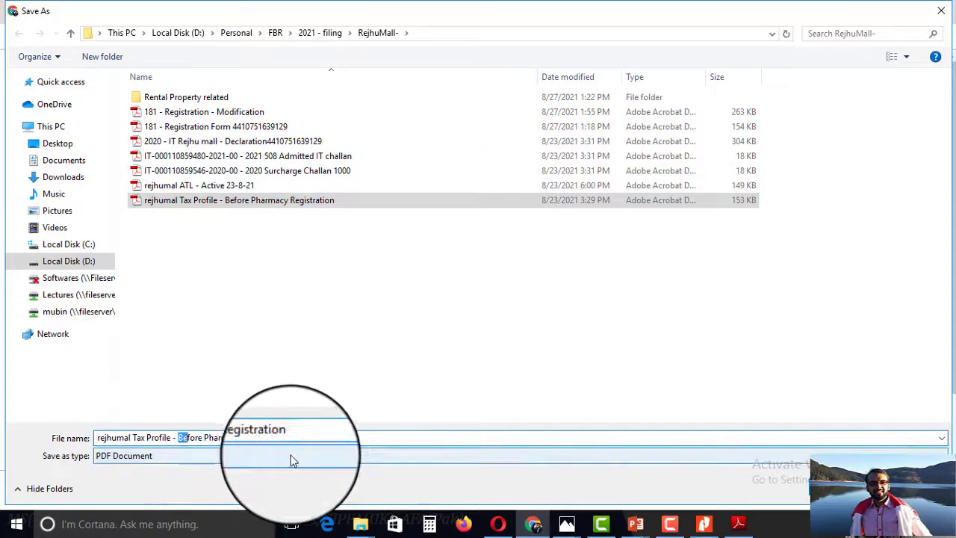
{"action": "type", "text": "after"}
{"action": "left_click", "coordinate": [846, 488]}
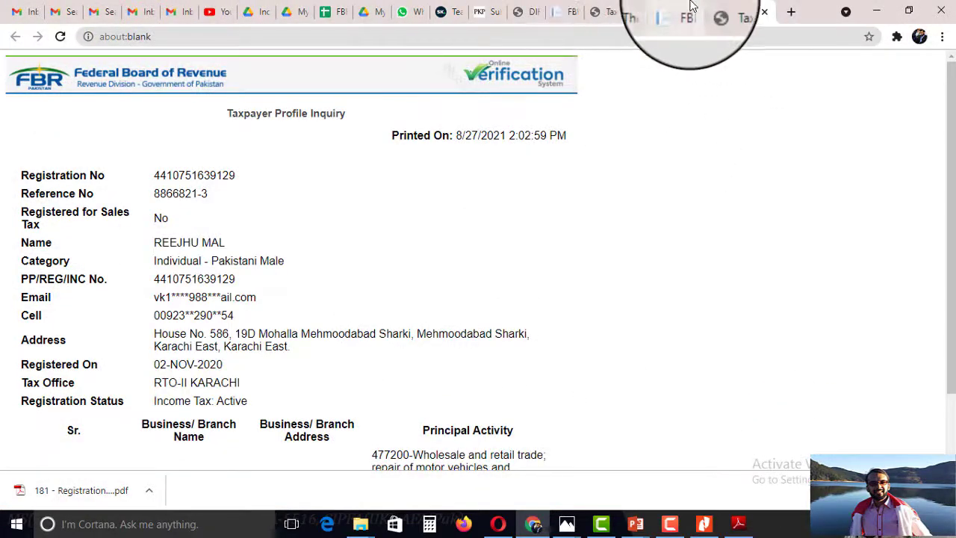
{"action": "left_click", "coordinate": [497, 524]}
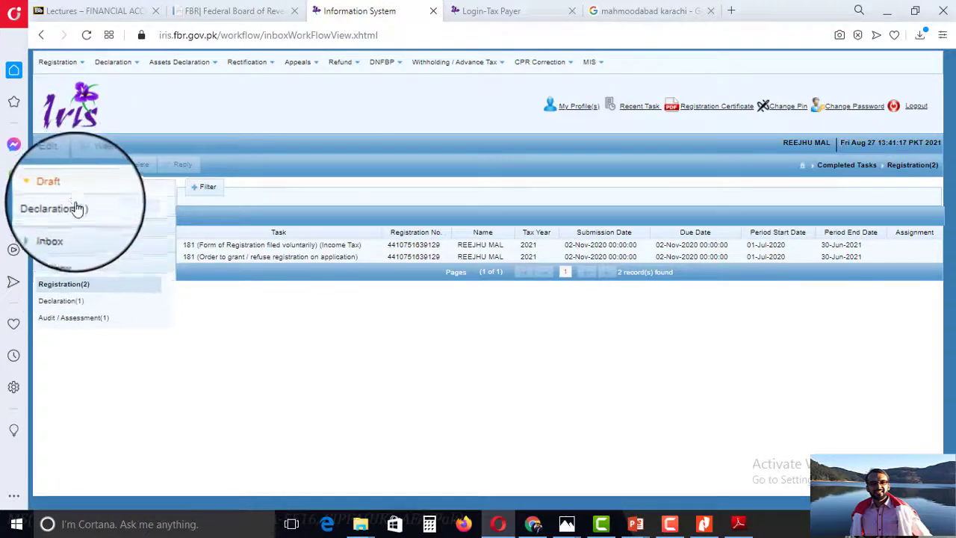
Download the completed '181 Order to grant/refuse modification' registration record as a PDF.
{"action": "left_click", "coordinate": [77, 207]}
{"action": "left_click", "coordinate": [69, 247]}
{"action": "left_click", "coordinate": [75, 262]}
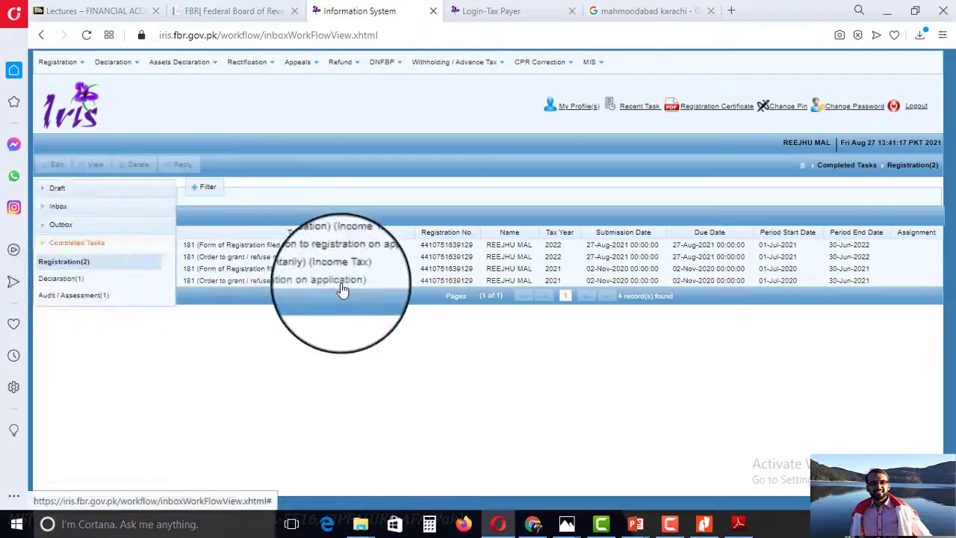
{"action": "left_click", "coordinate": [305, 262]}
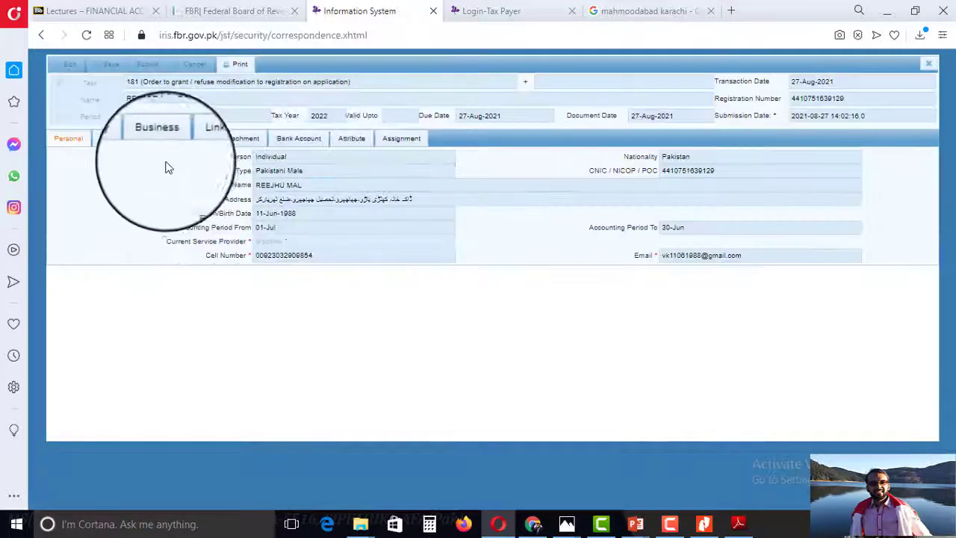
{"action": "left_click", "coordinate": [239, 63]}
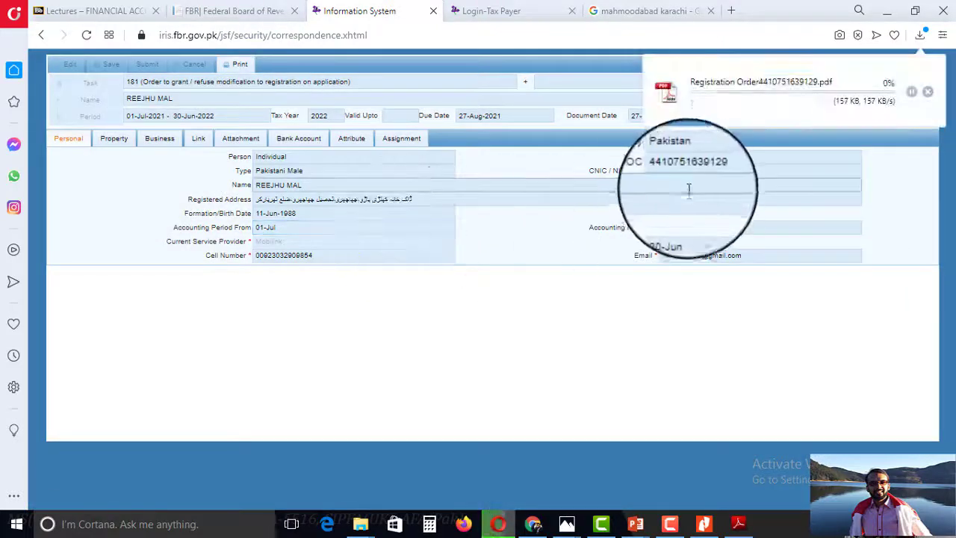
{"action": "left_click", "coordinate": [675, 87]}
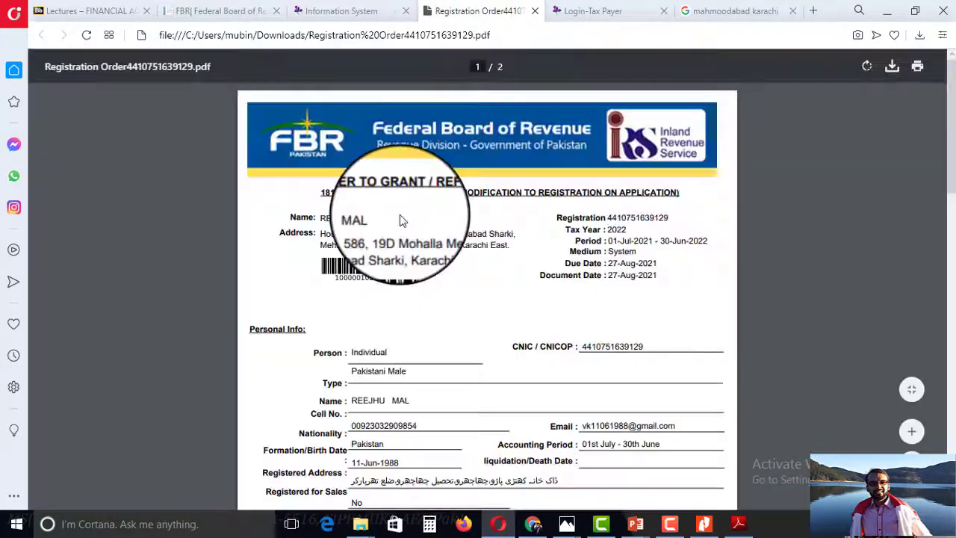
Review the order, highlighting the DK Pharmacy business details and the Granted / Accepted decision.
{"action": "left_click_drag", "start_coordinate": [953, 129], "coordinate": [952, 275]}
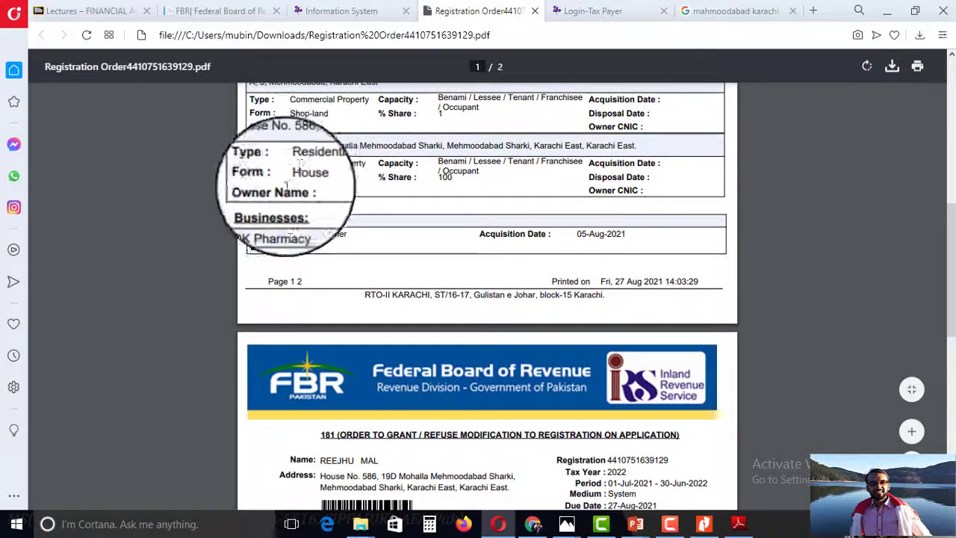
{"action": "left_click_drag", "start_coordinate": [255, 222], "coordinate": [322, 225]}
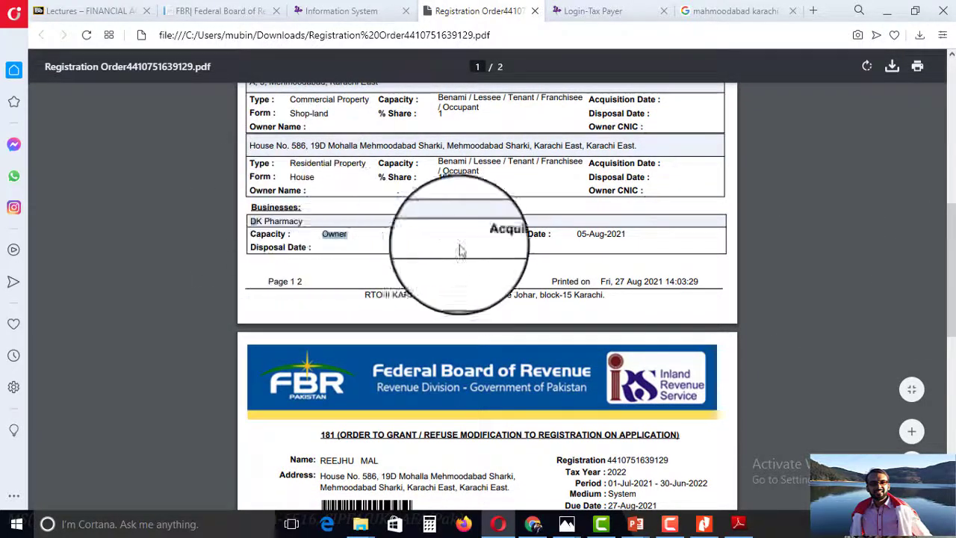
{"action": "scroll", "coordinate": [943, 284], "scroll_direction": "down", "scroll_amount": 5}
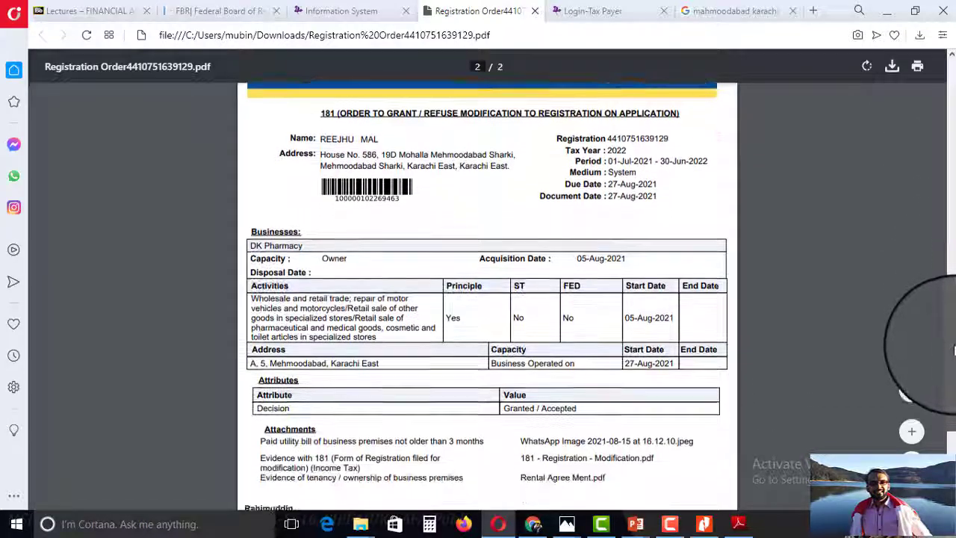
{"action": "scroll", "coordinate": [926, 366], "scroll_direction": "down", "scroll_amount": 1}
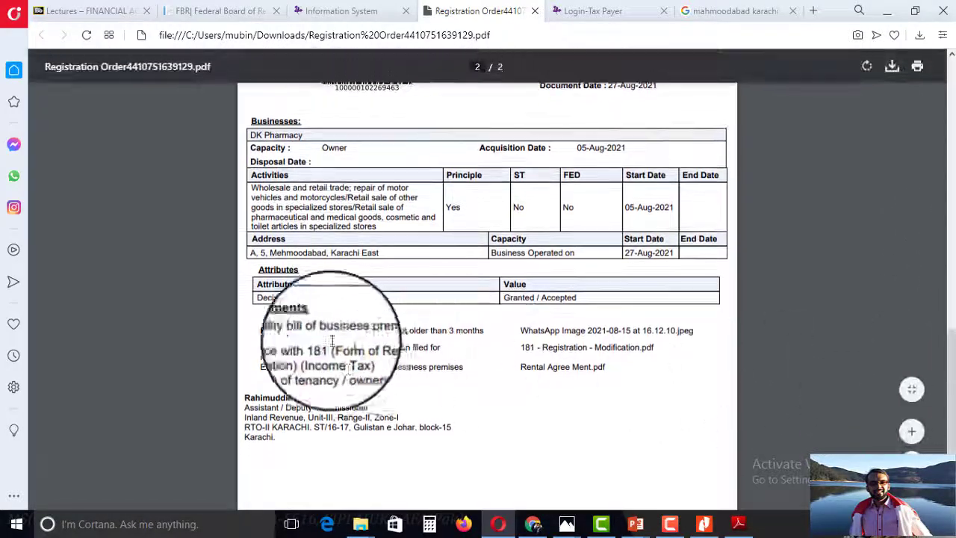
{"action": "left_click_drag", "start_coordinate": [265, 299], "coordinate": [304, 299]}
{"action": "left_click_drag", "start_coordinate": [527, 297], "coordinate": [587, 297]}
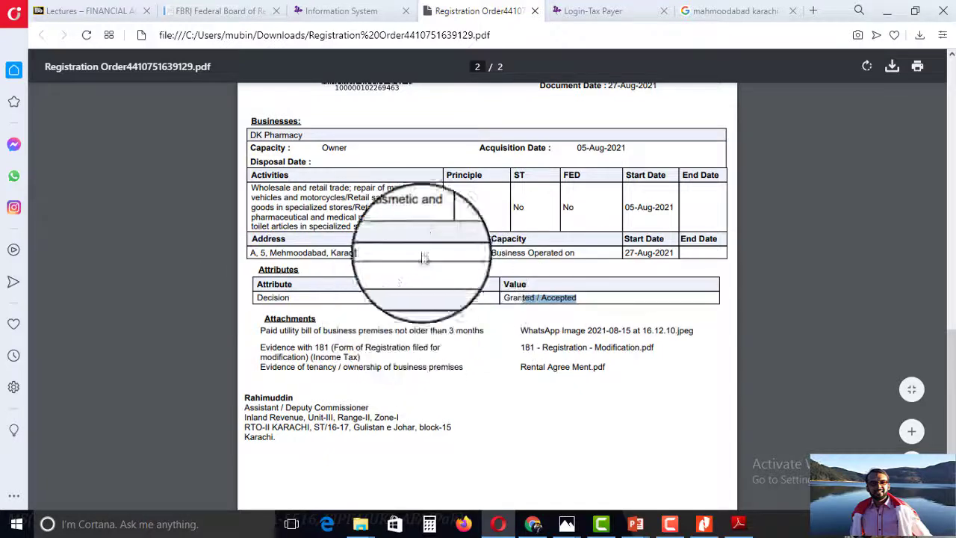
Save the order as a 'Pharmacy Registration Order … - 2022' PDF in the client's folder.
{"action": "right_click", "coordinate": [408, 172]}
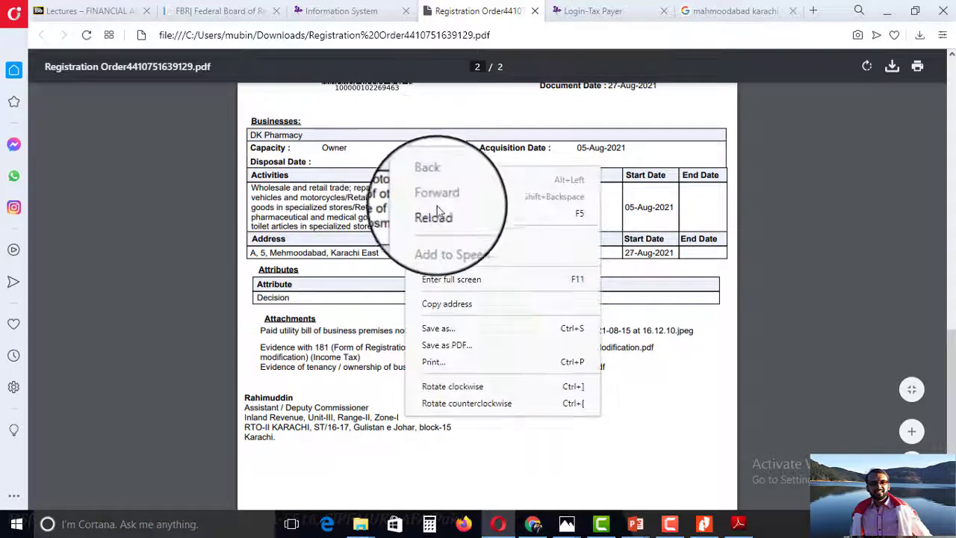
{"action": "left_click", "coordinate": [892, 67]}
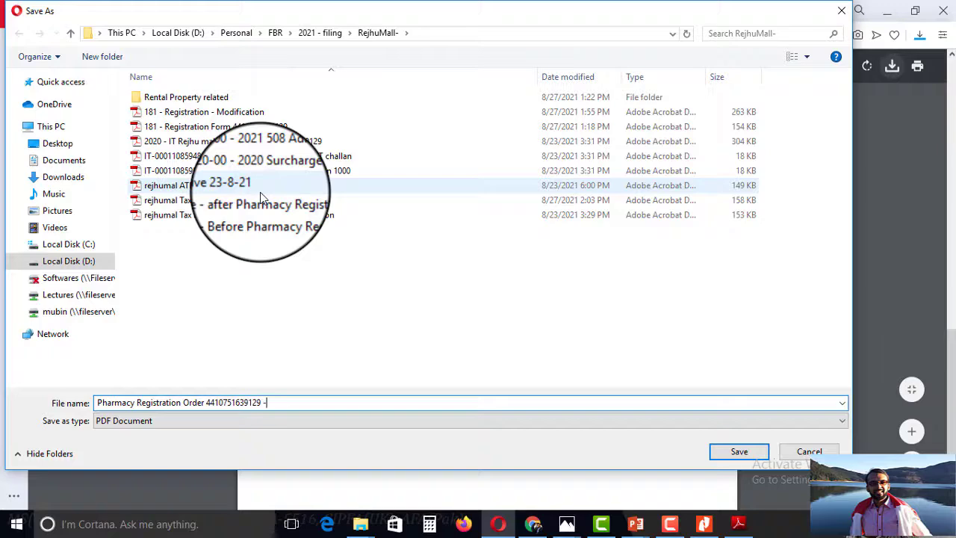
{"action": "type", "text": "202"}
{"action": "key", "text": "Return"}
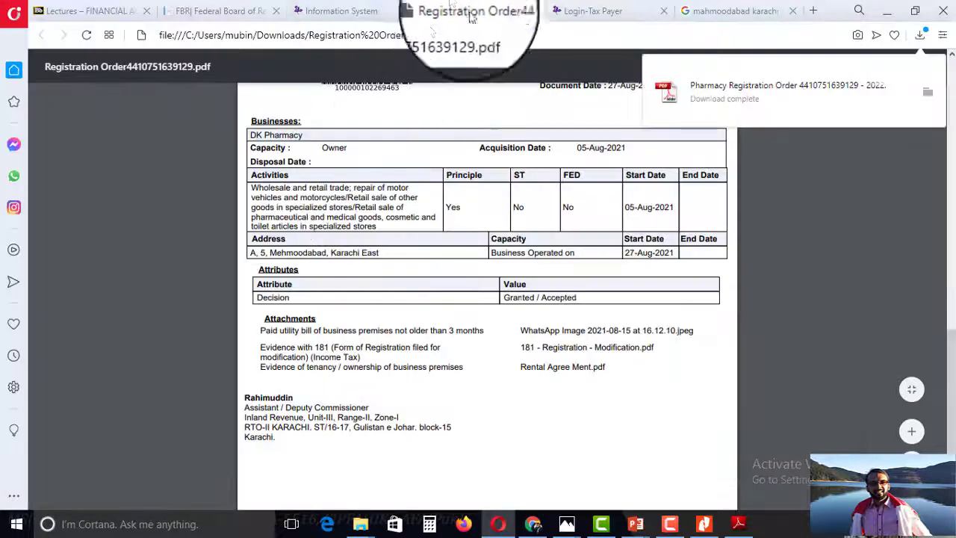
Close the registration order and list the Draft declarations, showing the 2021 114(1) salary return.
{"action": "left_click", "coordinate": [338, 11]}
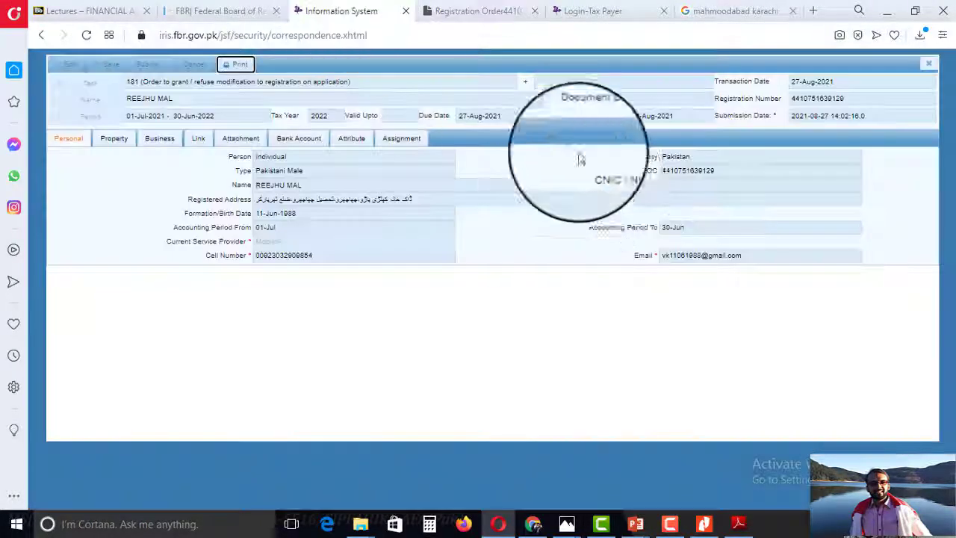
{"action": "left_click", "coordinate": [929, 63]}
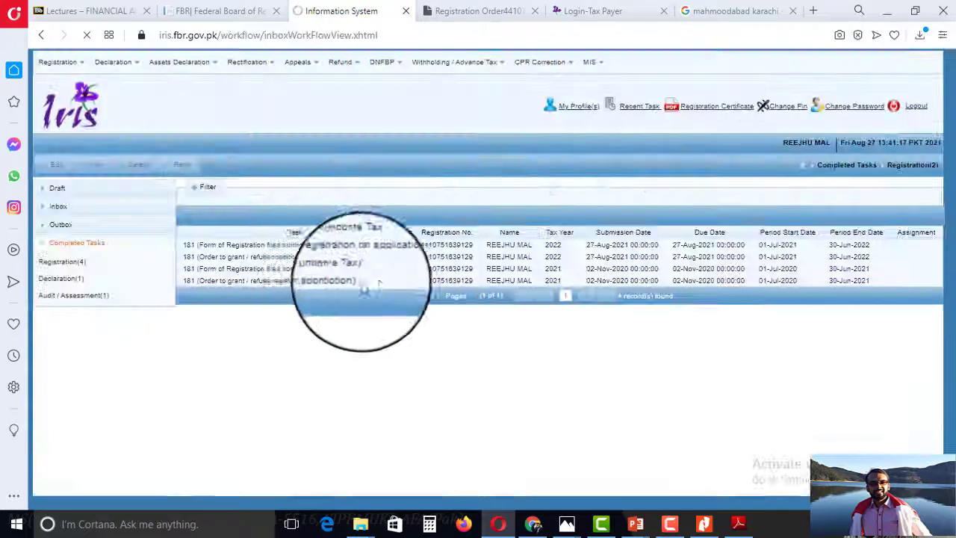
{"action": "left_click", "coordinate": [78, 290]}
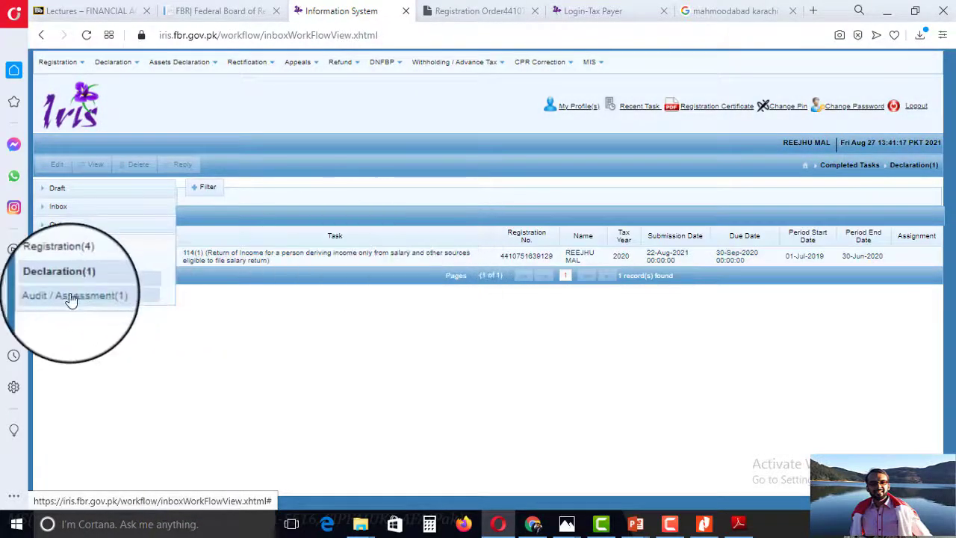
{"action": "left_click", "coordinate": [57, 187]}
{"action": "left_click", "coordinate": [68, 207]}
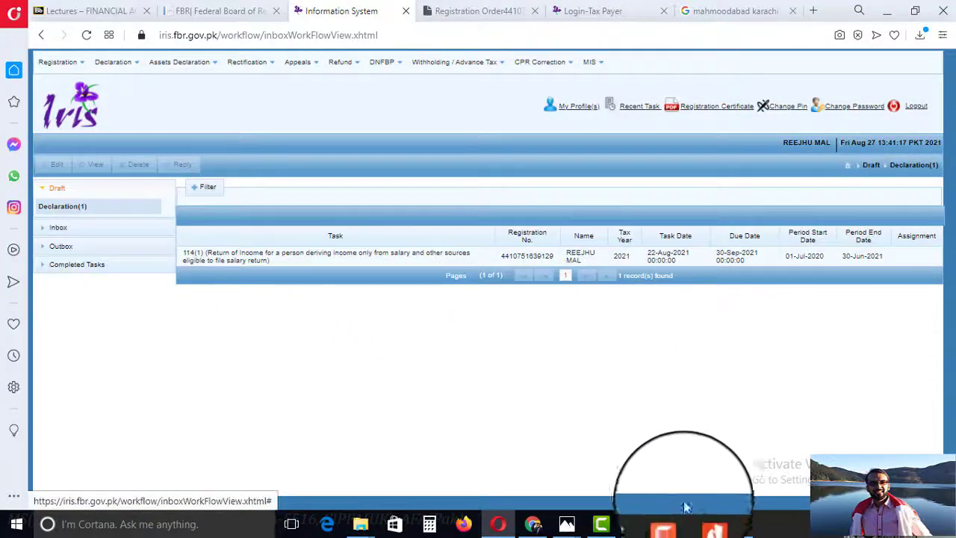
{"action": "left_click", "coordinate": [670, 524]}
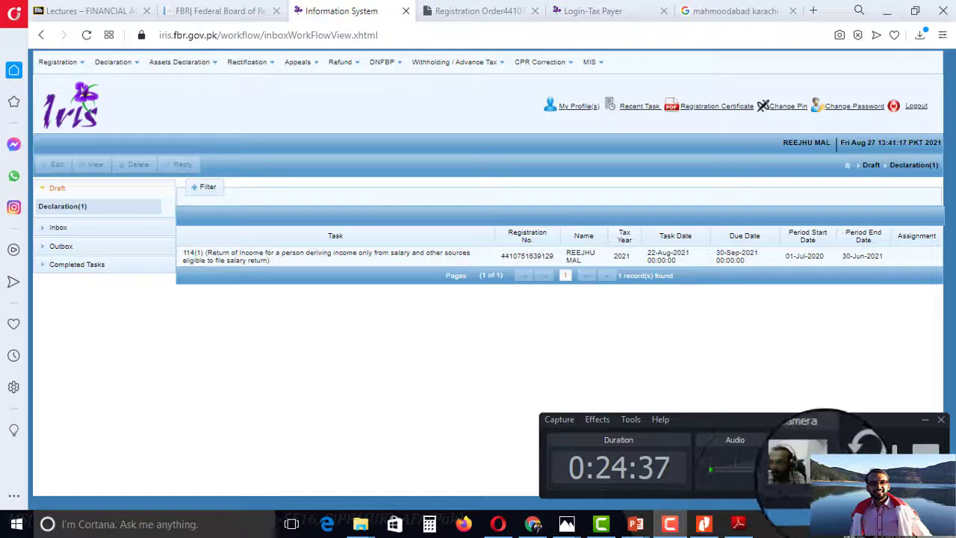